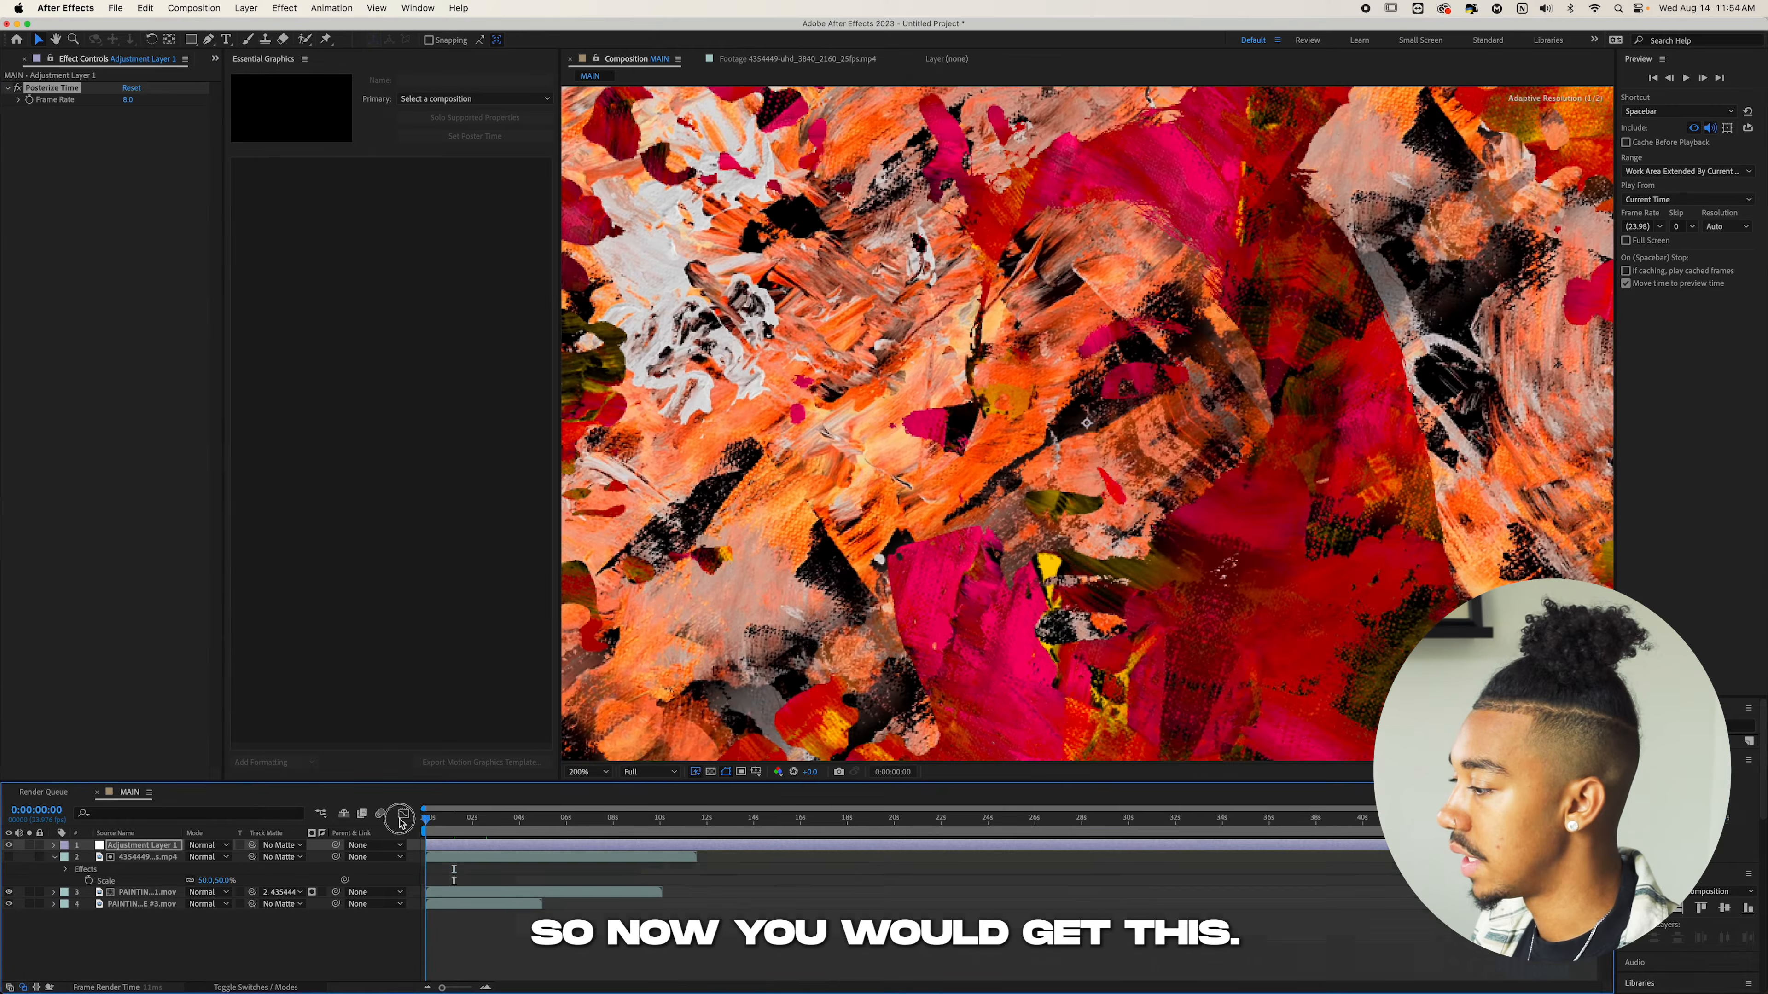
Preview the composition and try recoloring the PAINTING TEXTURE #1.mov layer with a Hue/Saturation effect, shifting its Master Hue toward green
key("space")
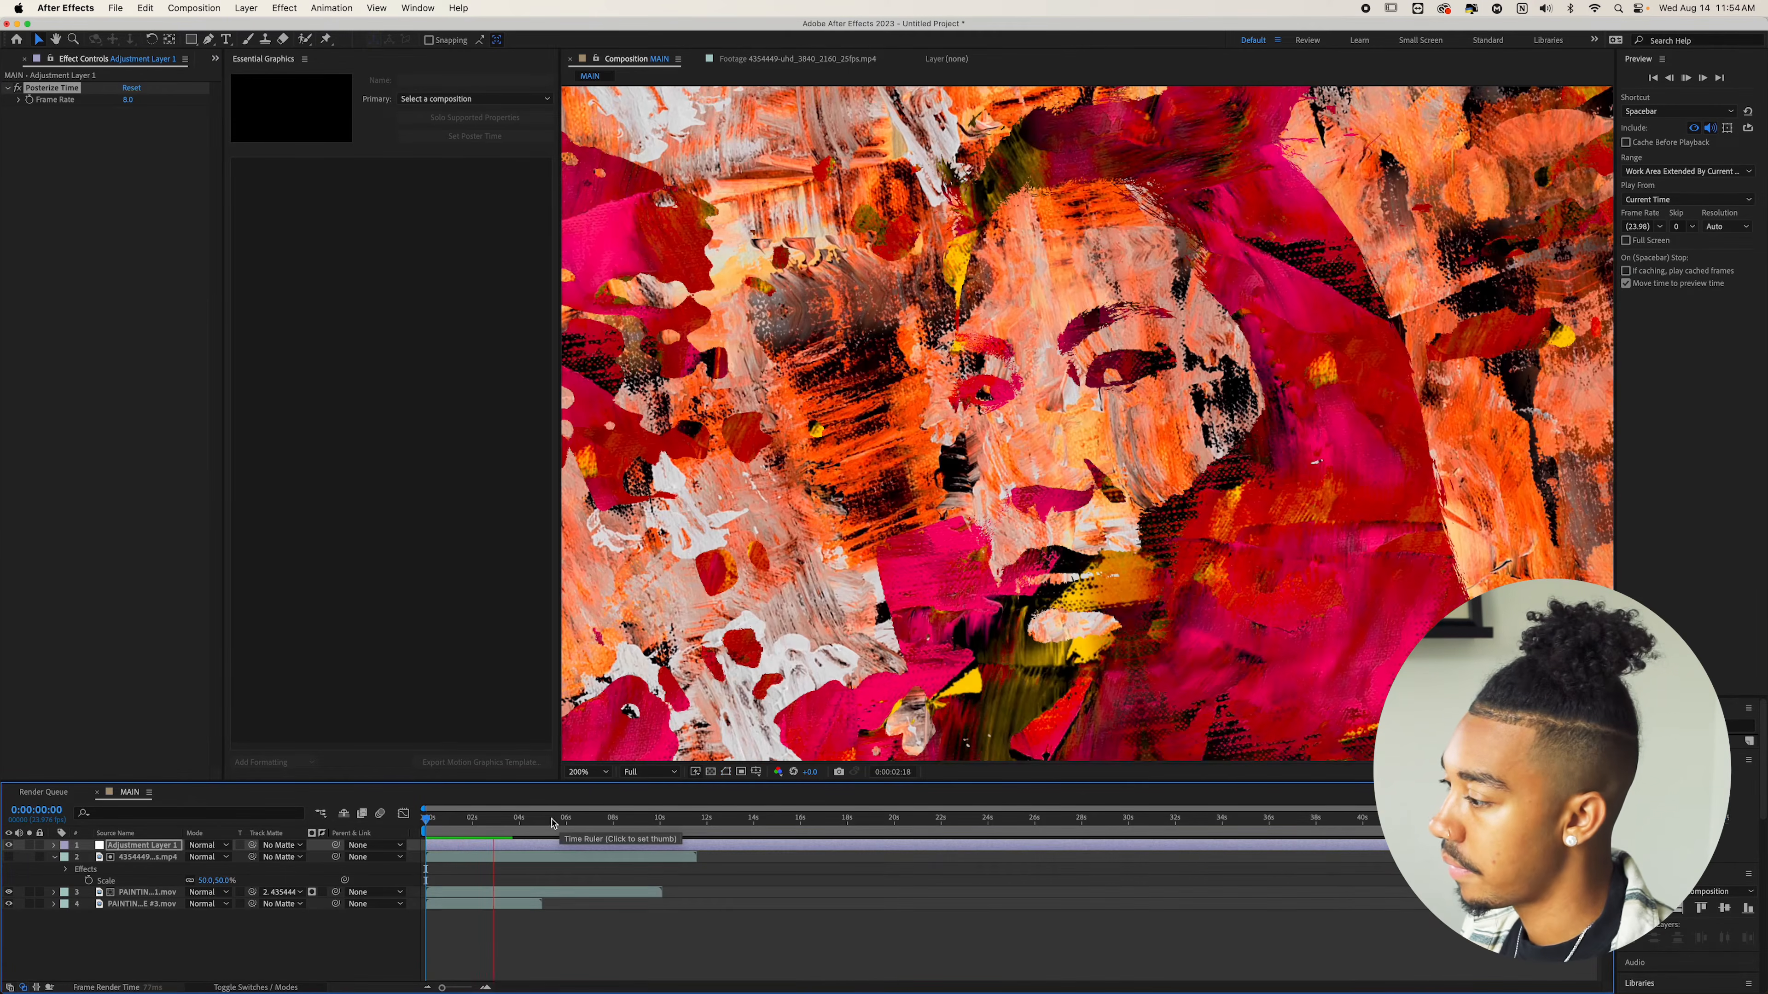
left_click(148, 893)
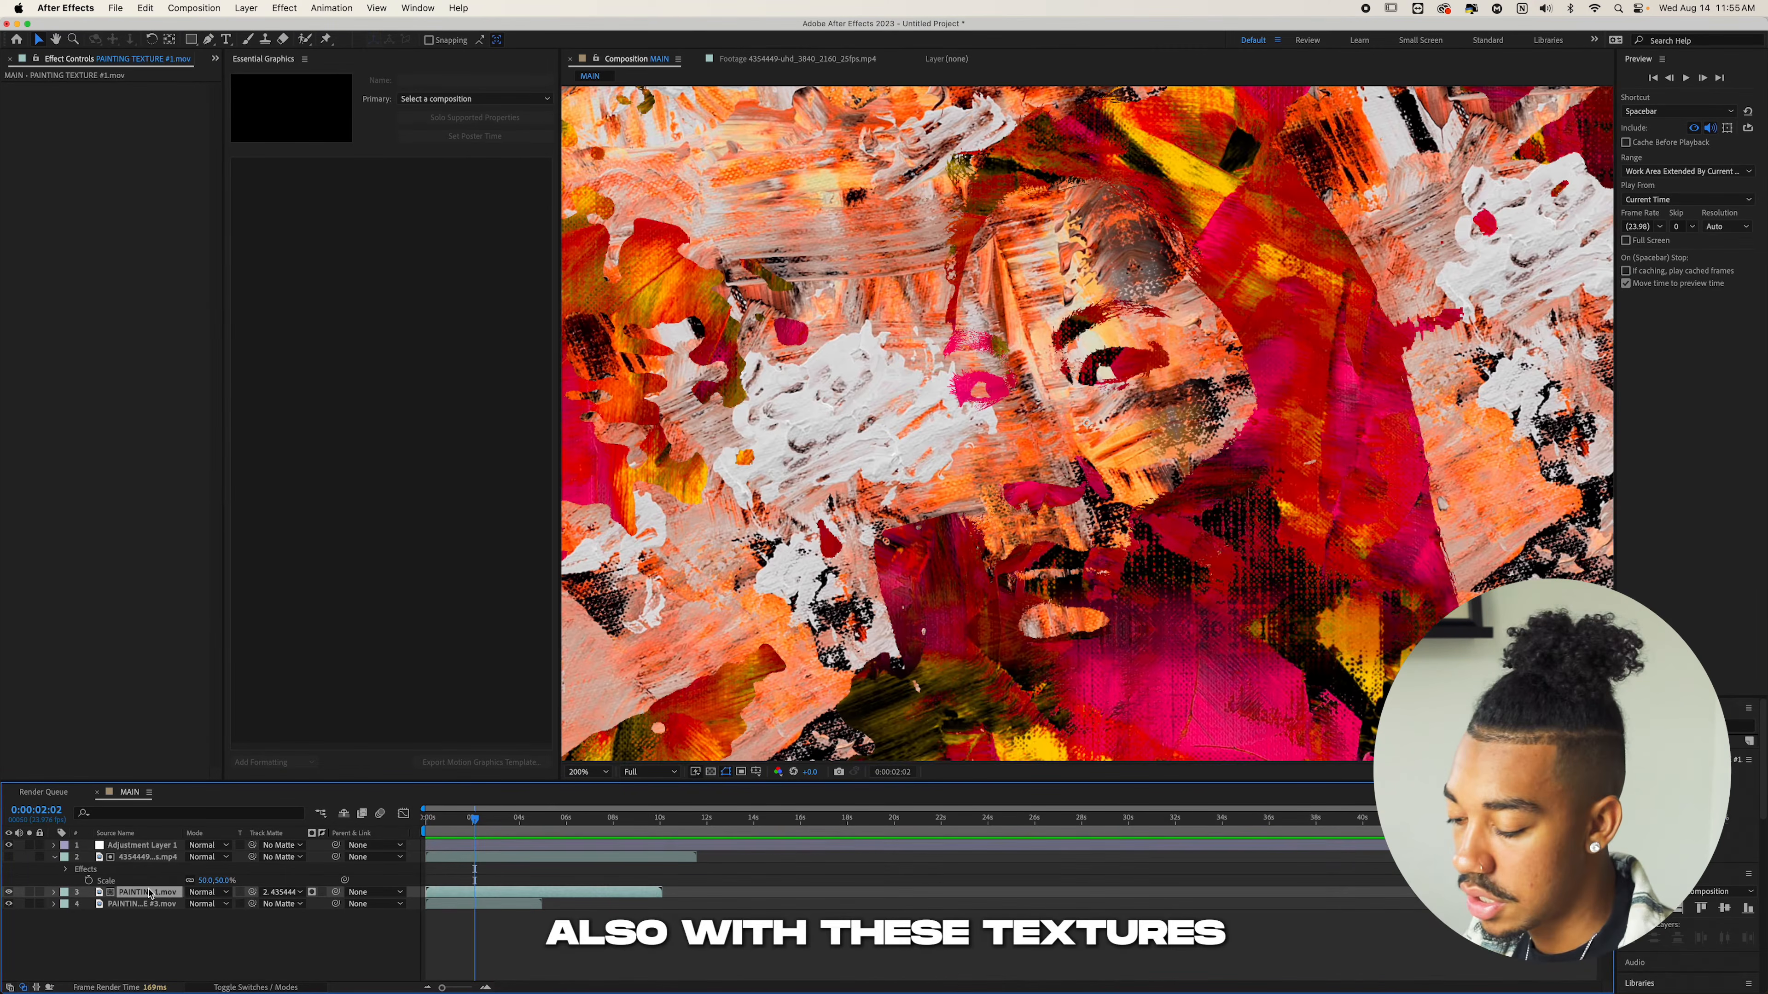
key("ctrl+space")
type("hue")
key("Return")
left_click_drag(143, 165, 139, 174)
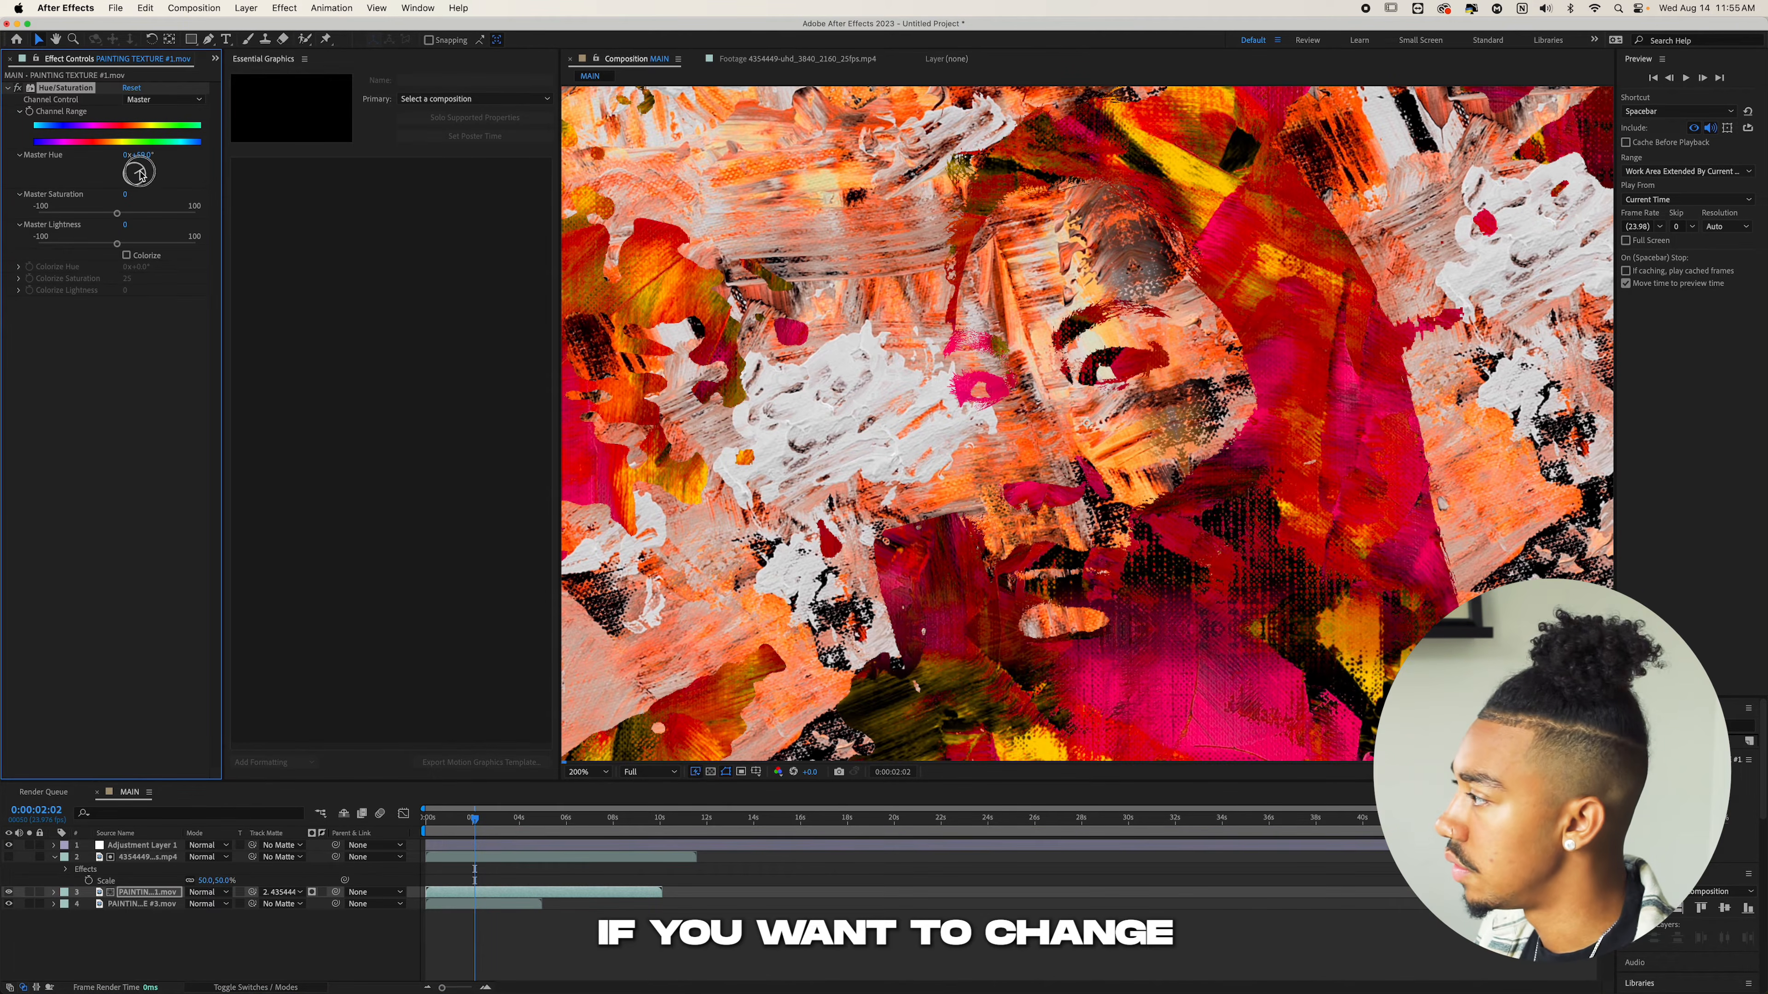
left_click(139, 180)
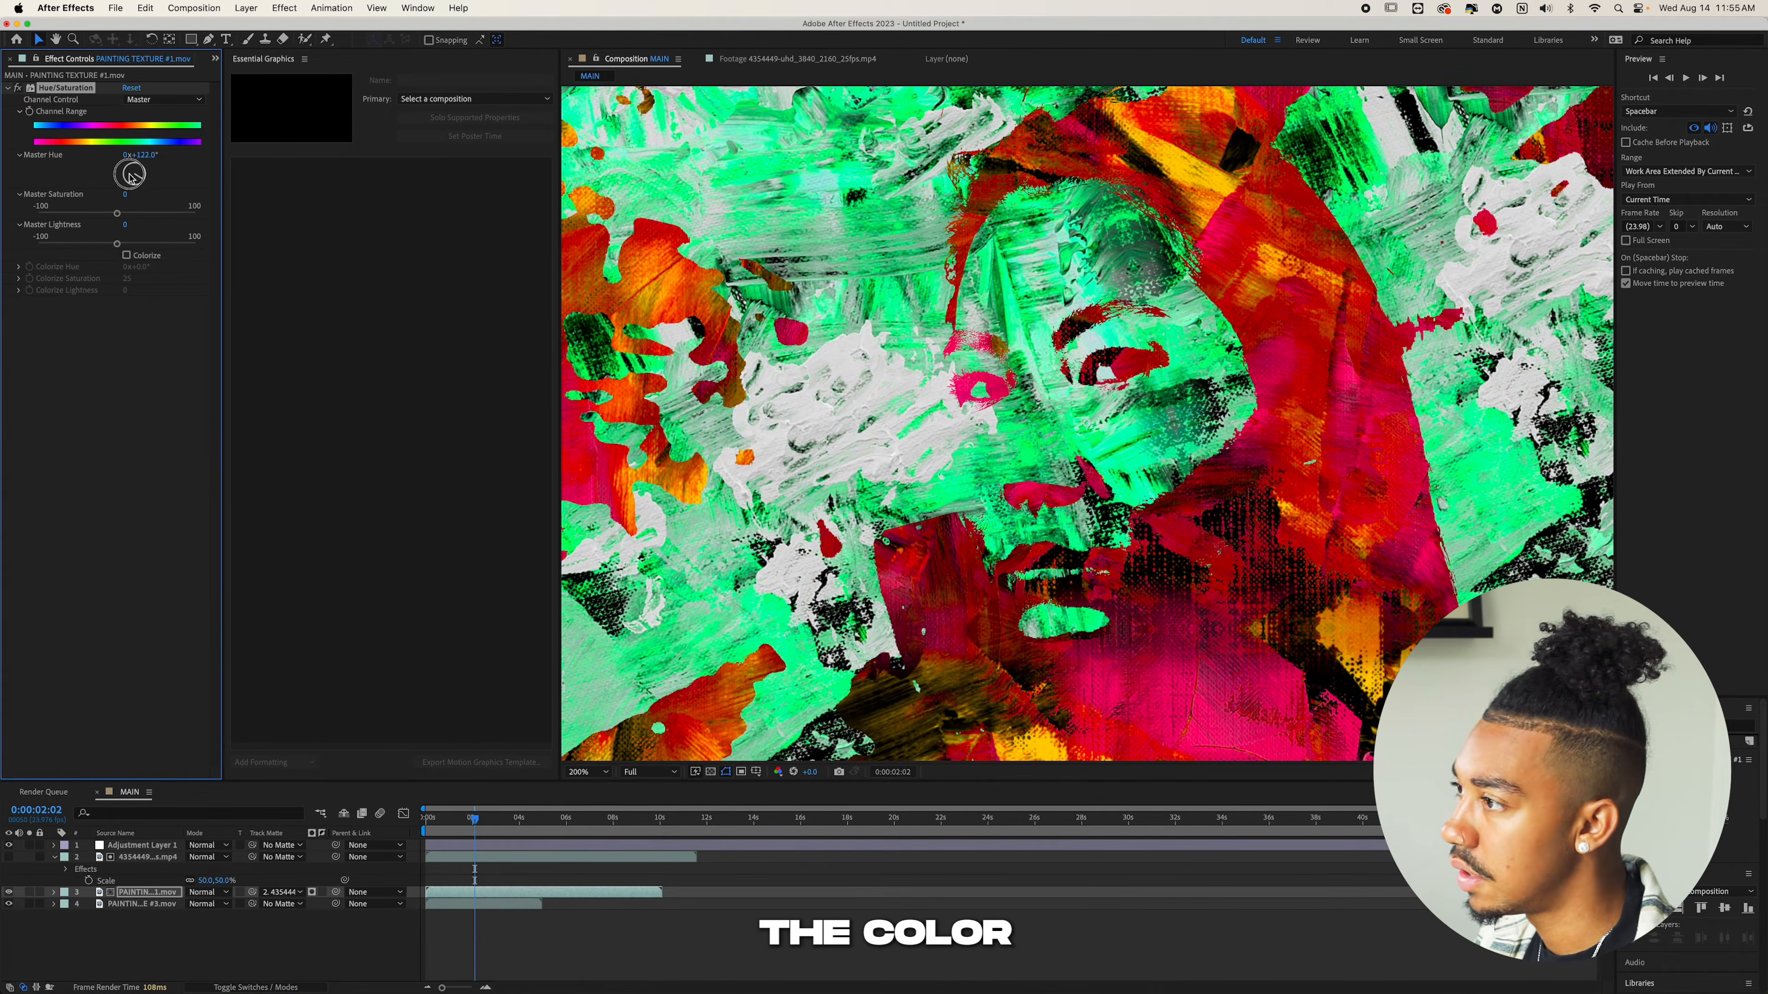
left_click(129, 175)
left_click(137, 181)
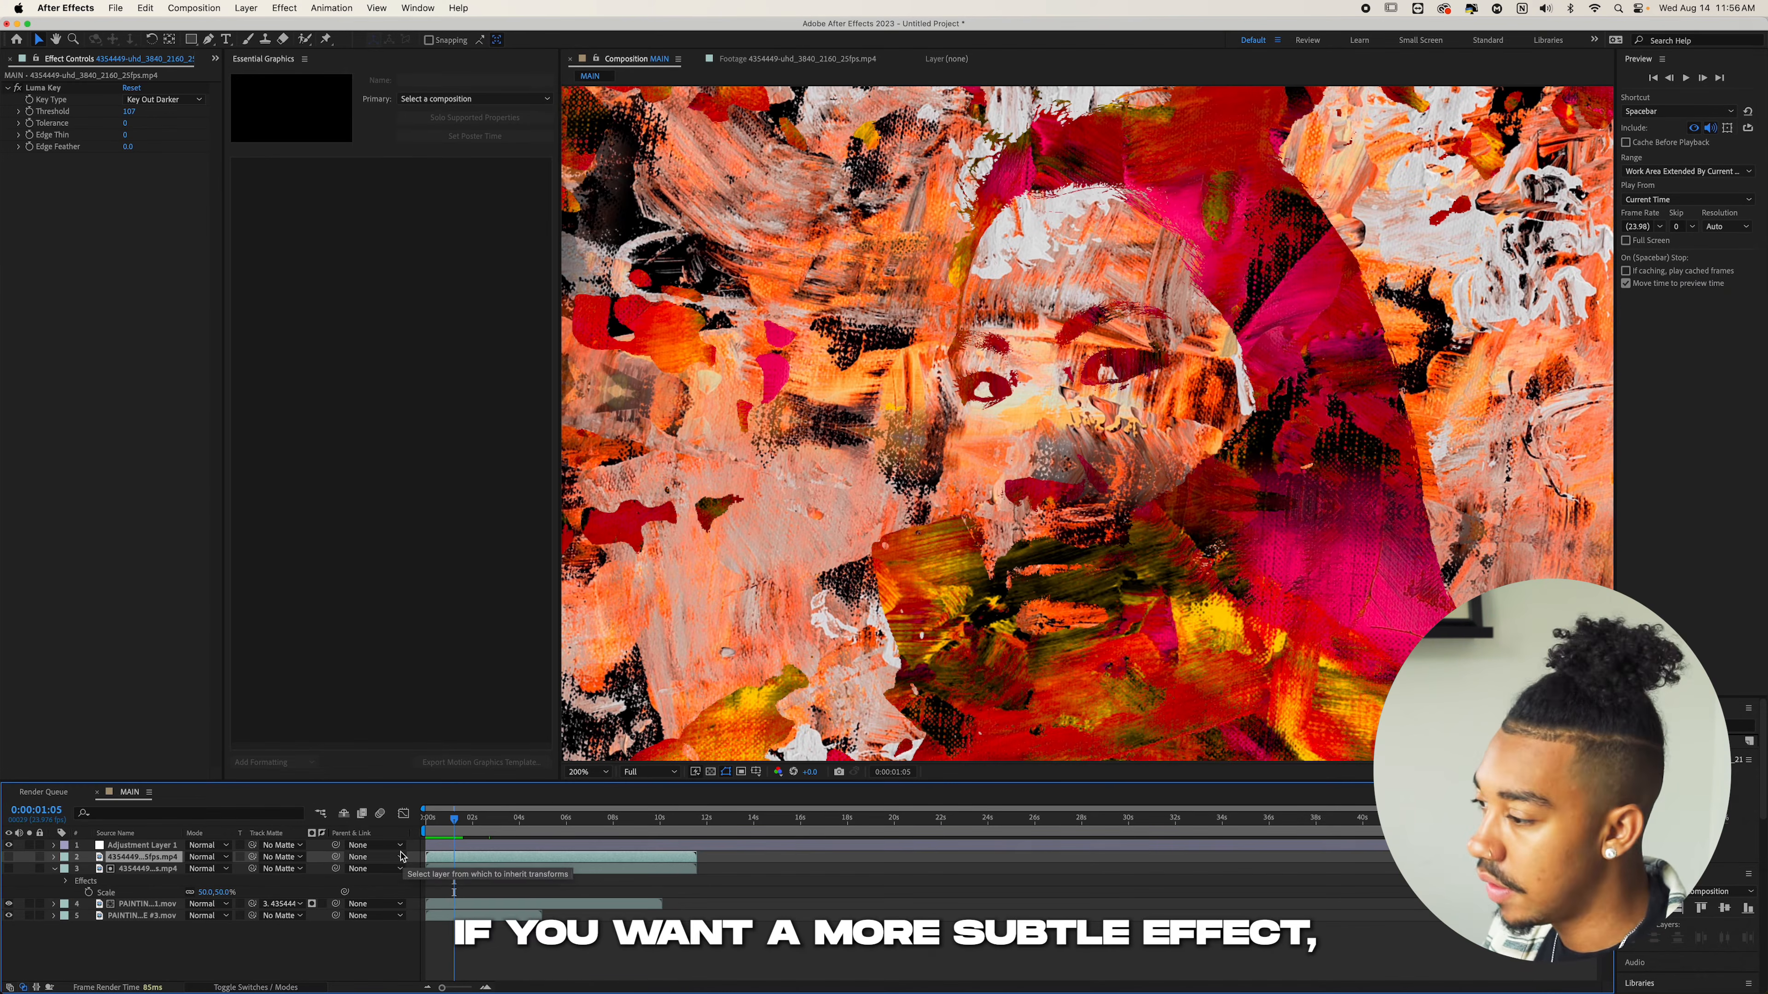
Try duplicating the 4354449 footage layer with the copy made visible for a subtler effect, and preview it from the start
key("super+z")
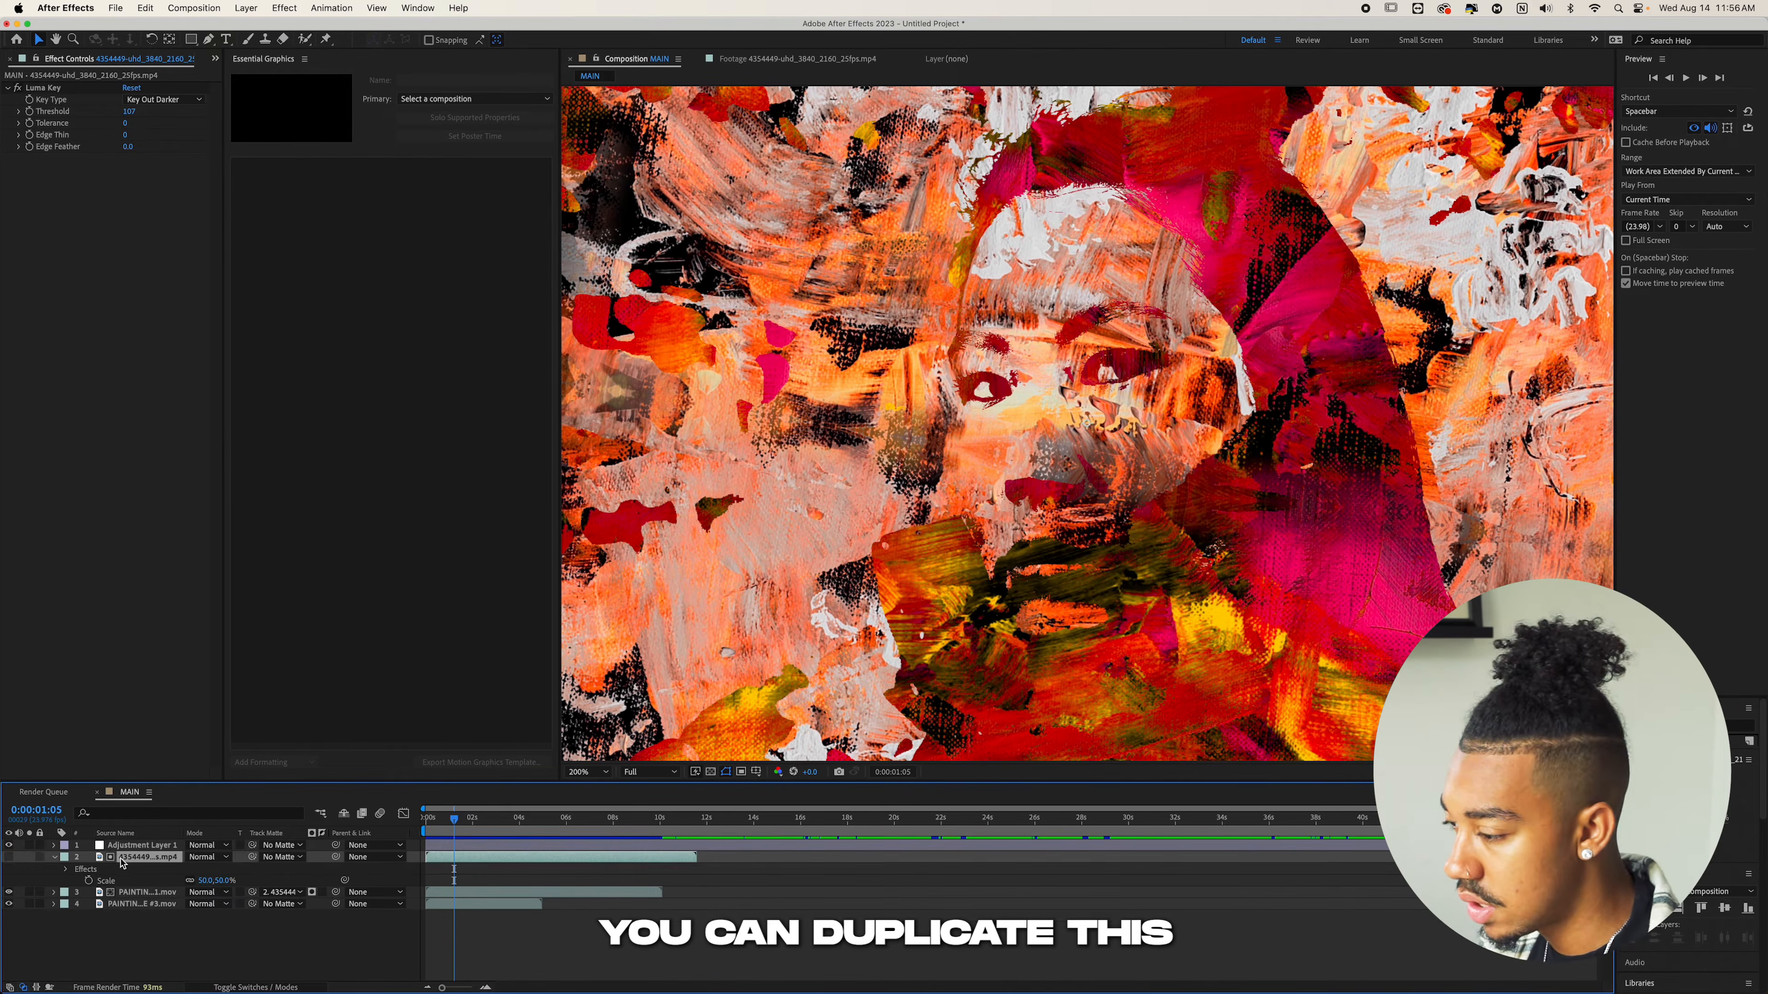
key("super+d")
left_click(9, 857)
left_click(9, 856)
left_click(9, 857)
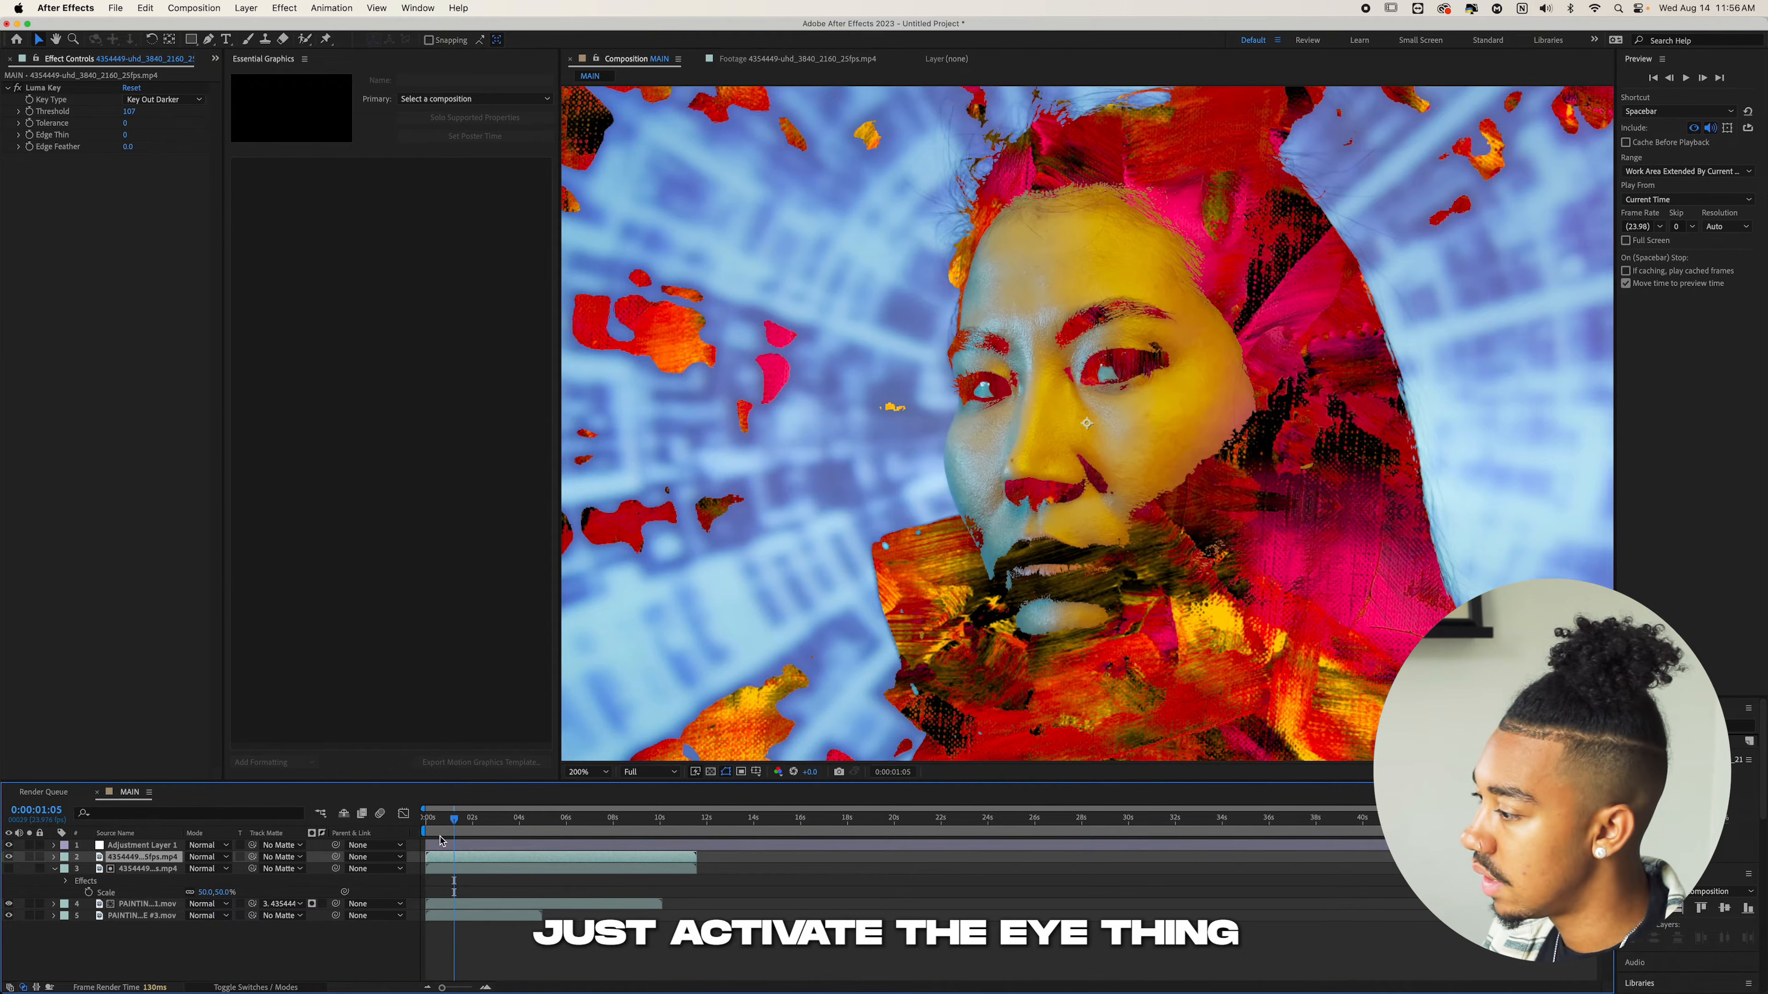
left_click(425, 818)
key("space")
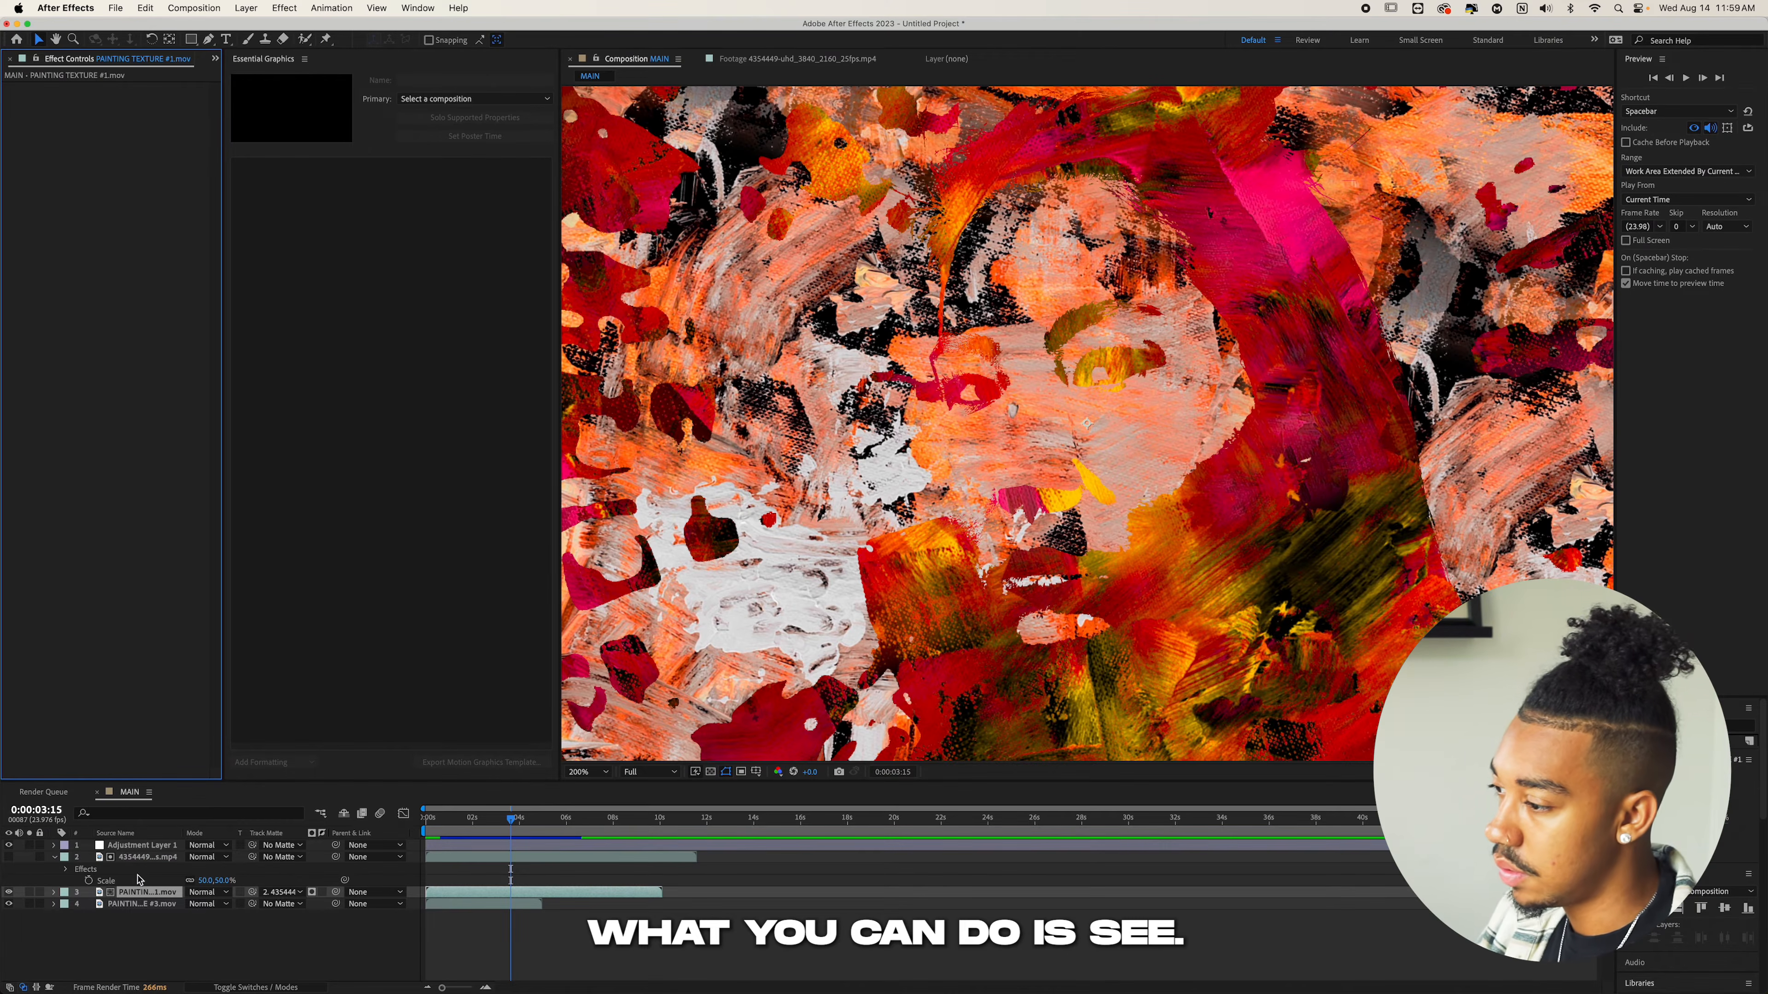
Add the expression posterizeTime(8); wiggle(8,30) to the Position of the 4354449 footage layer and preview the motion
left_click(129, 858)
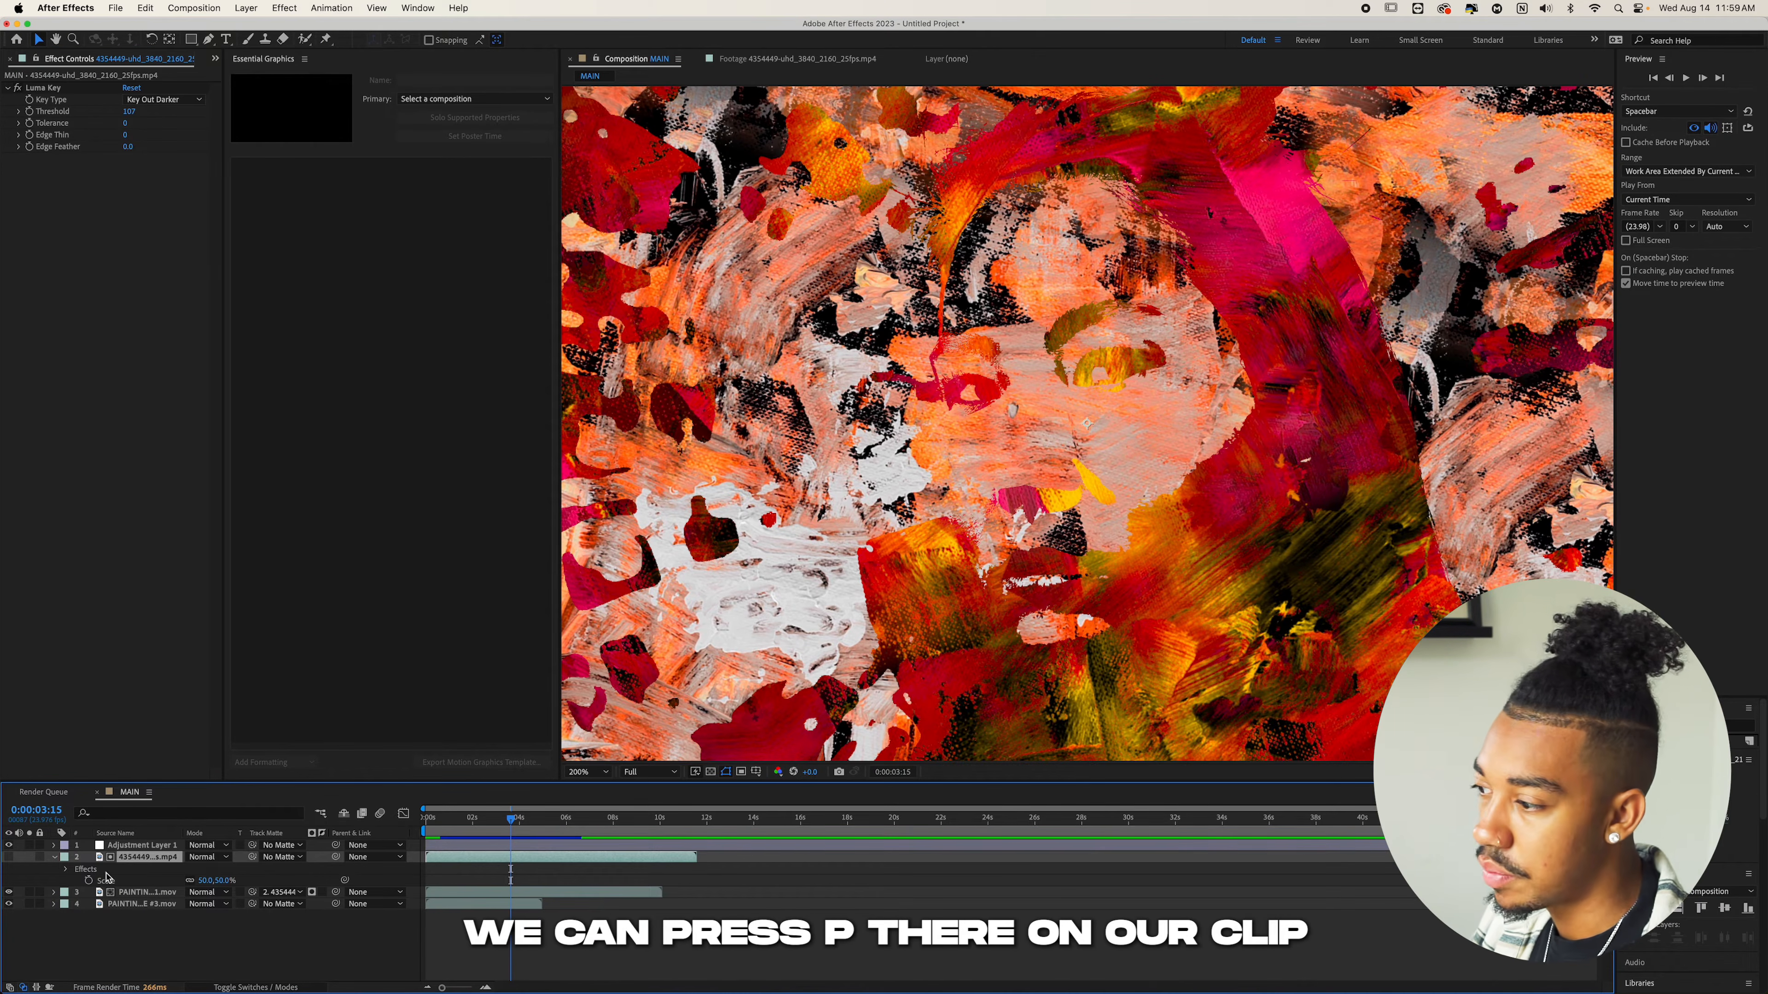
key("p")
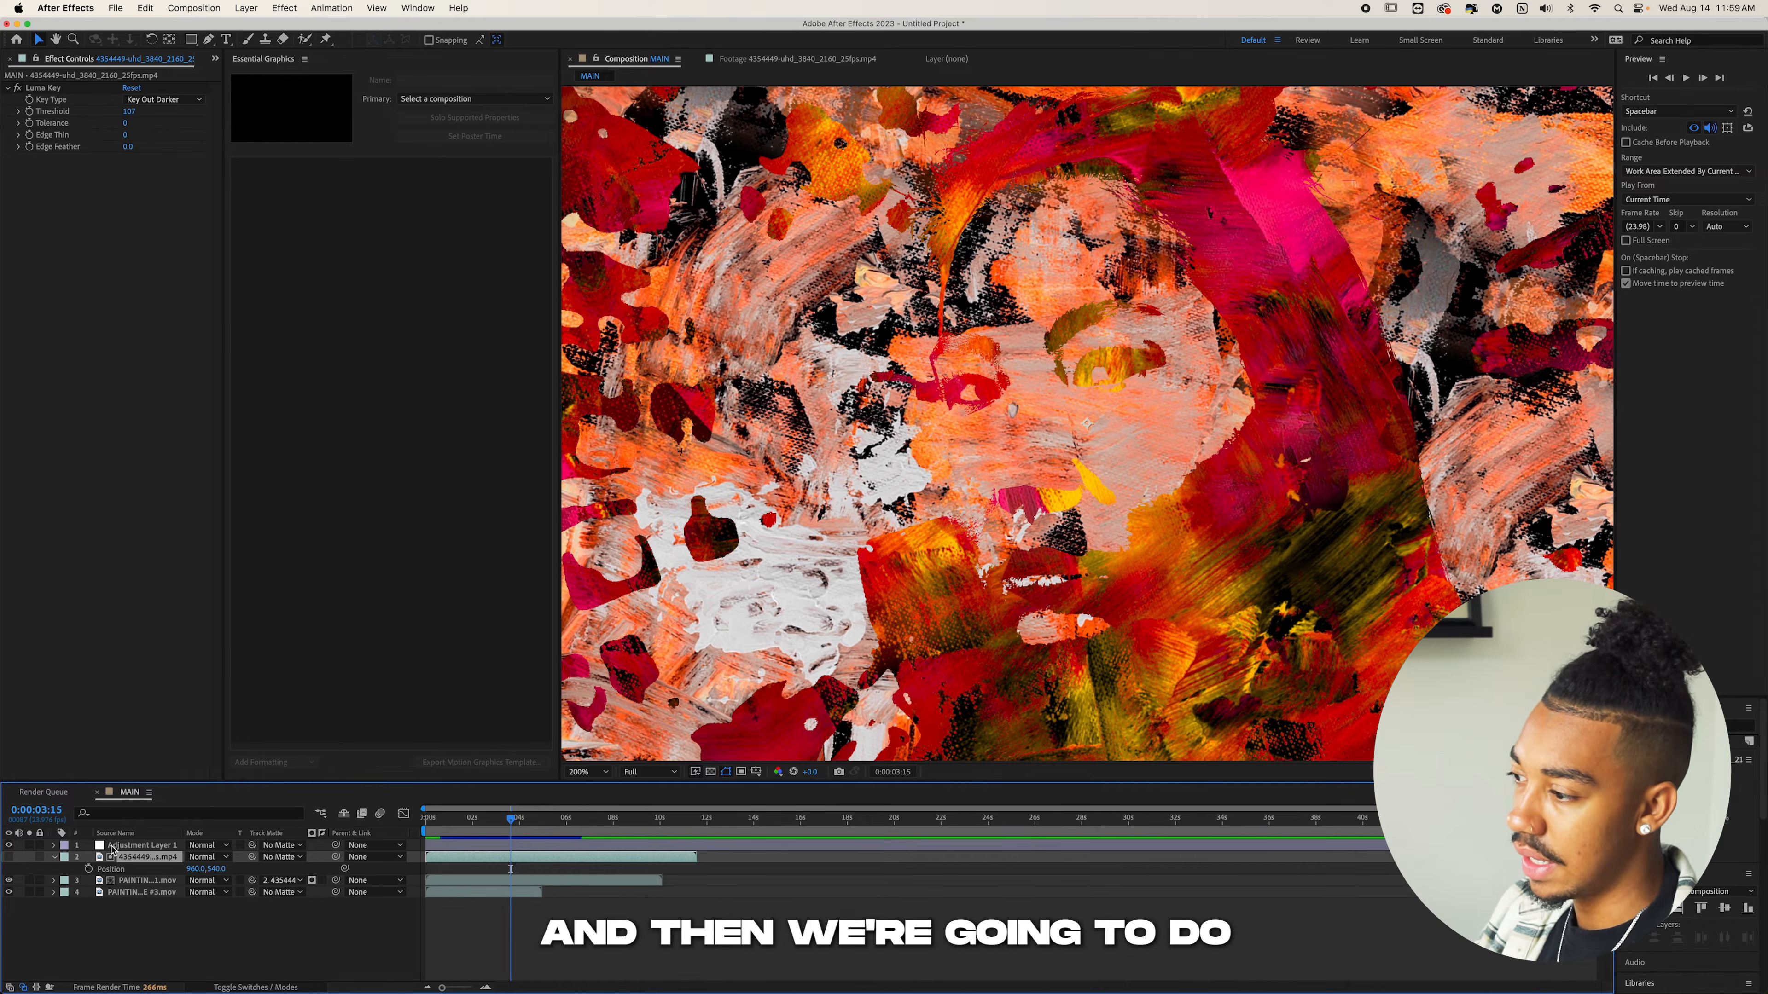
left_click(89, 870, "alt")
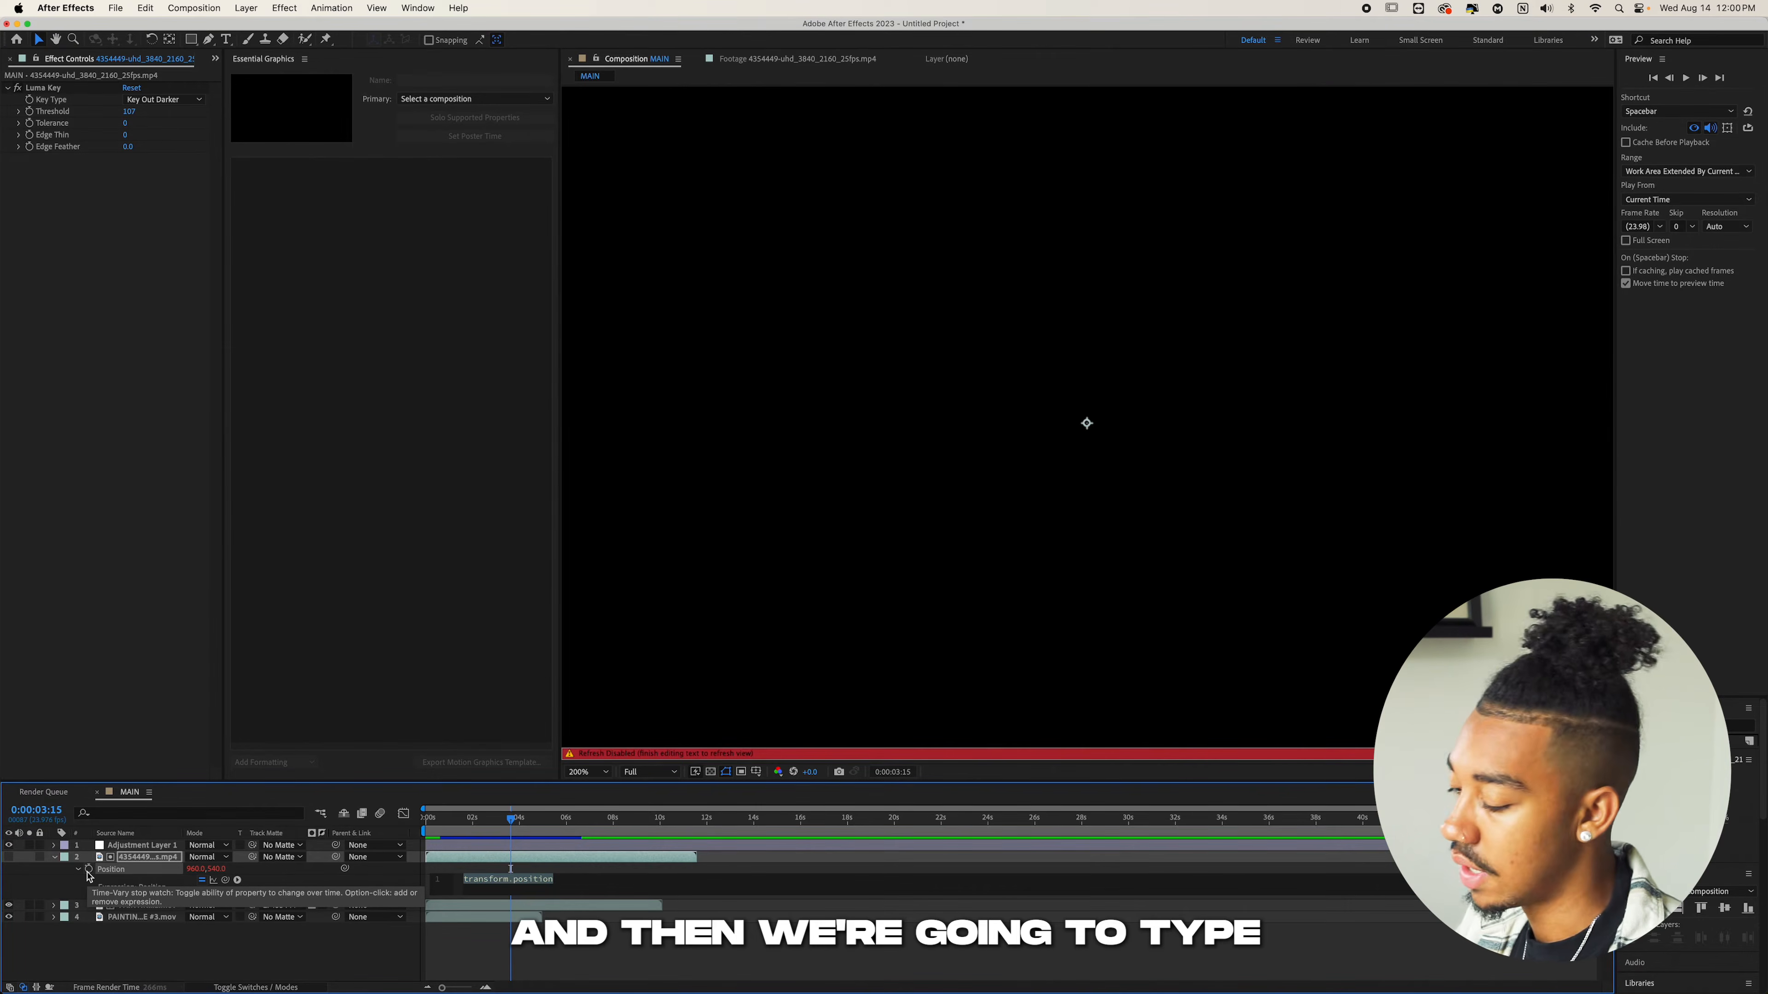
type("posterizeTime(")
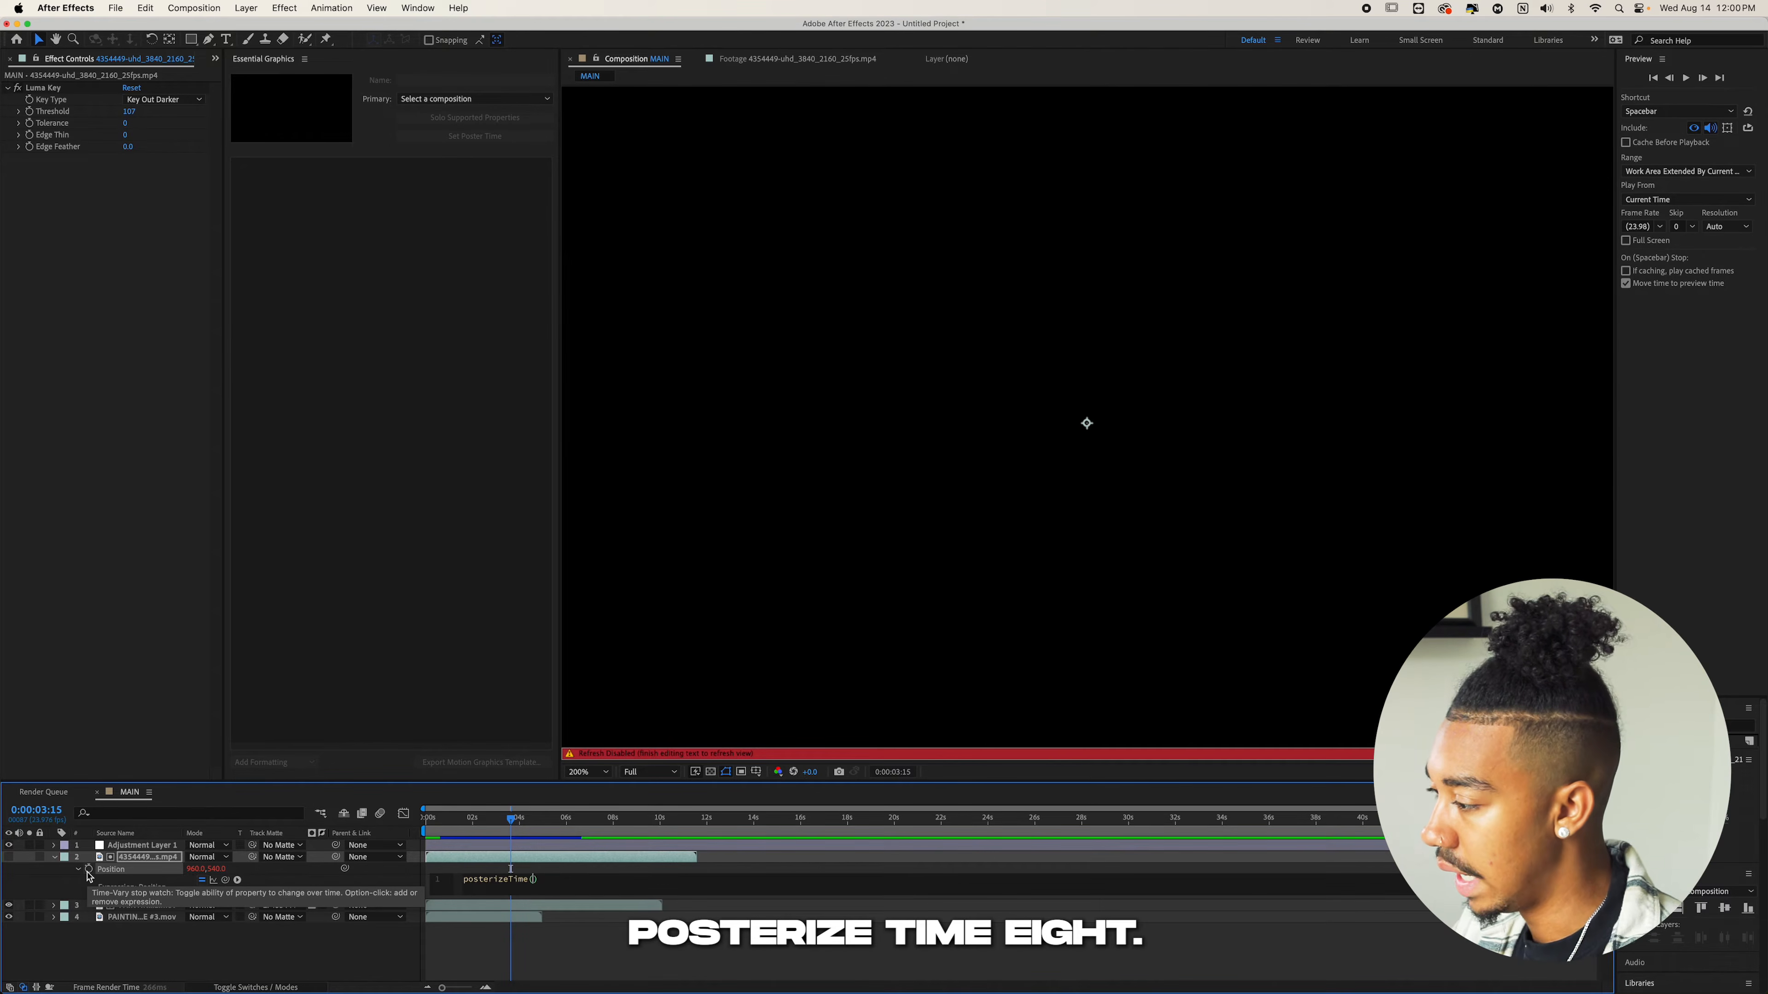
type("8); ")
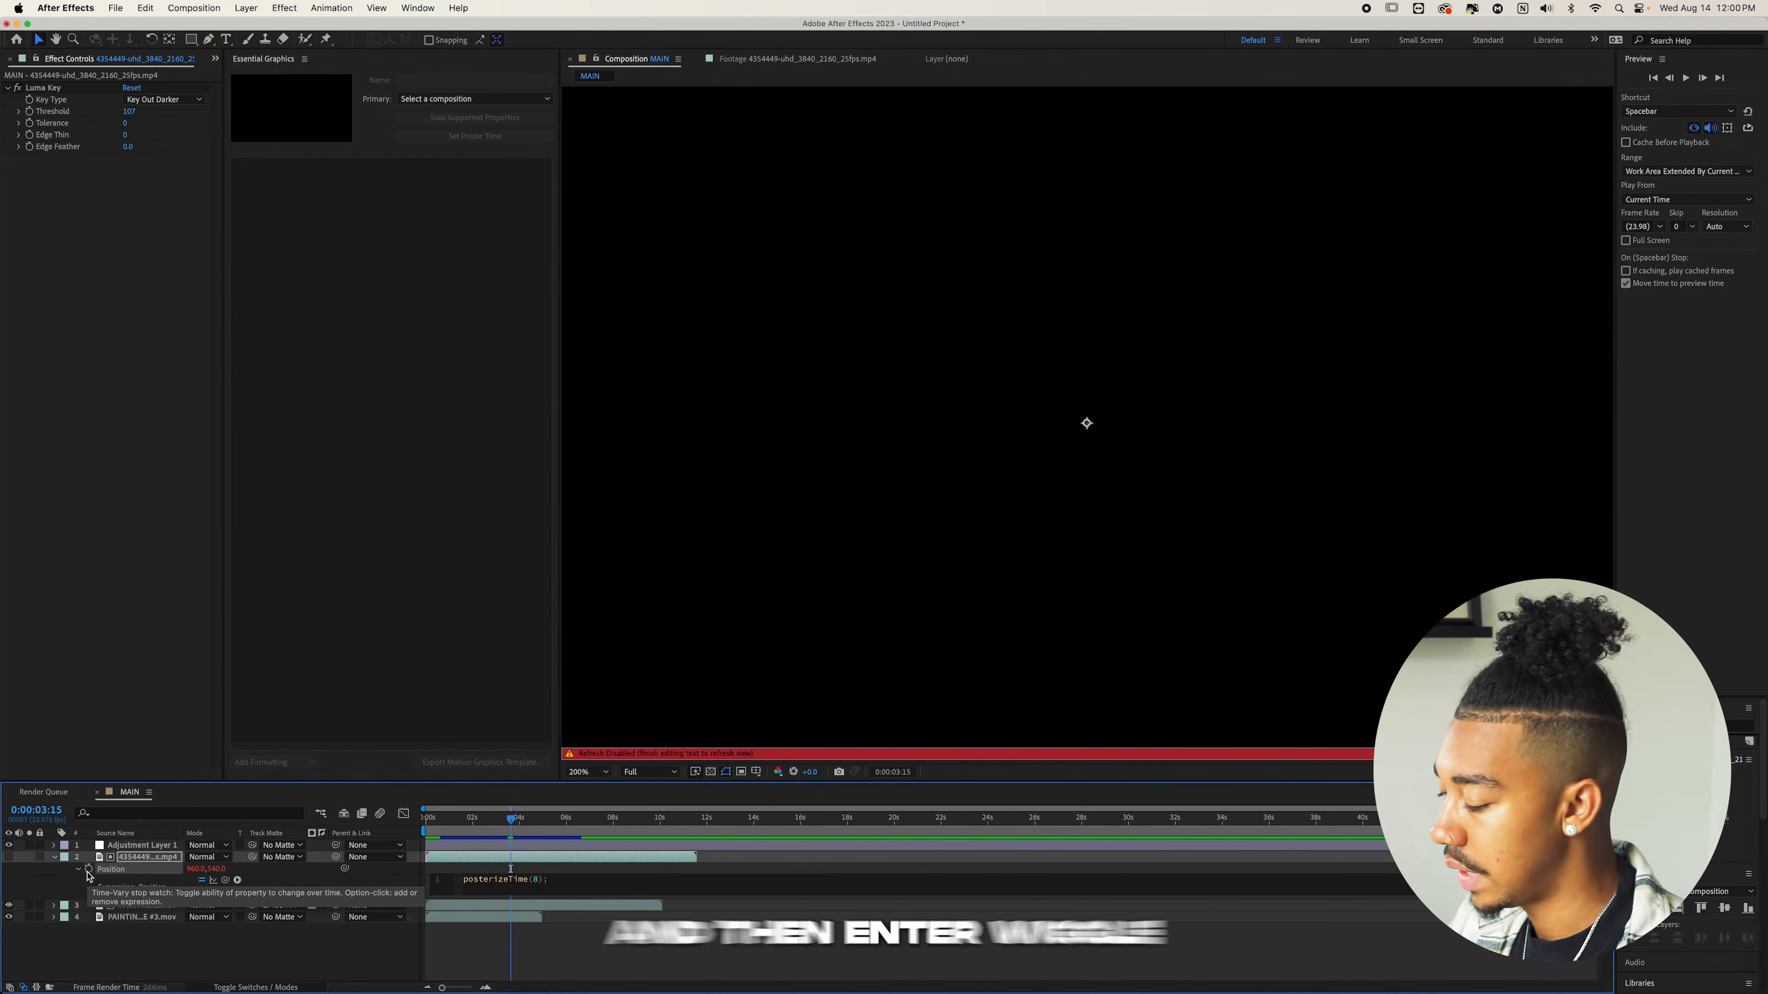
type("wiggle")
key("Return")
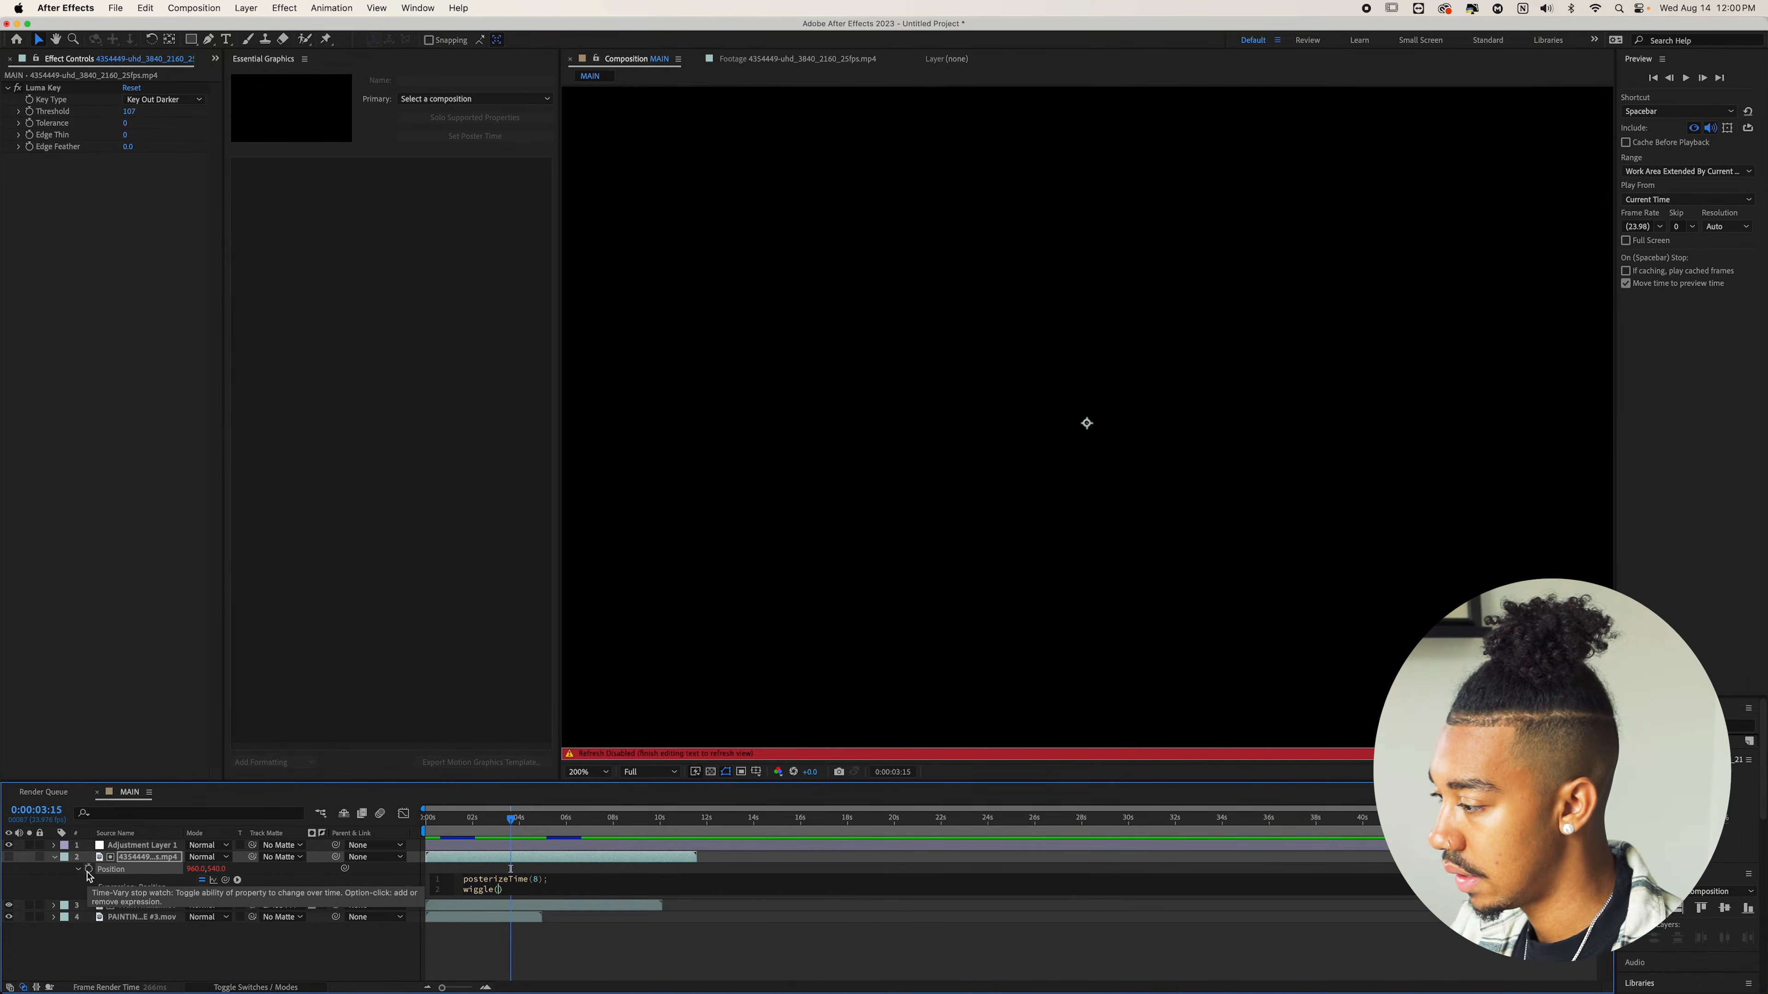
type("8")
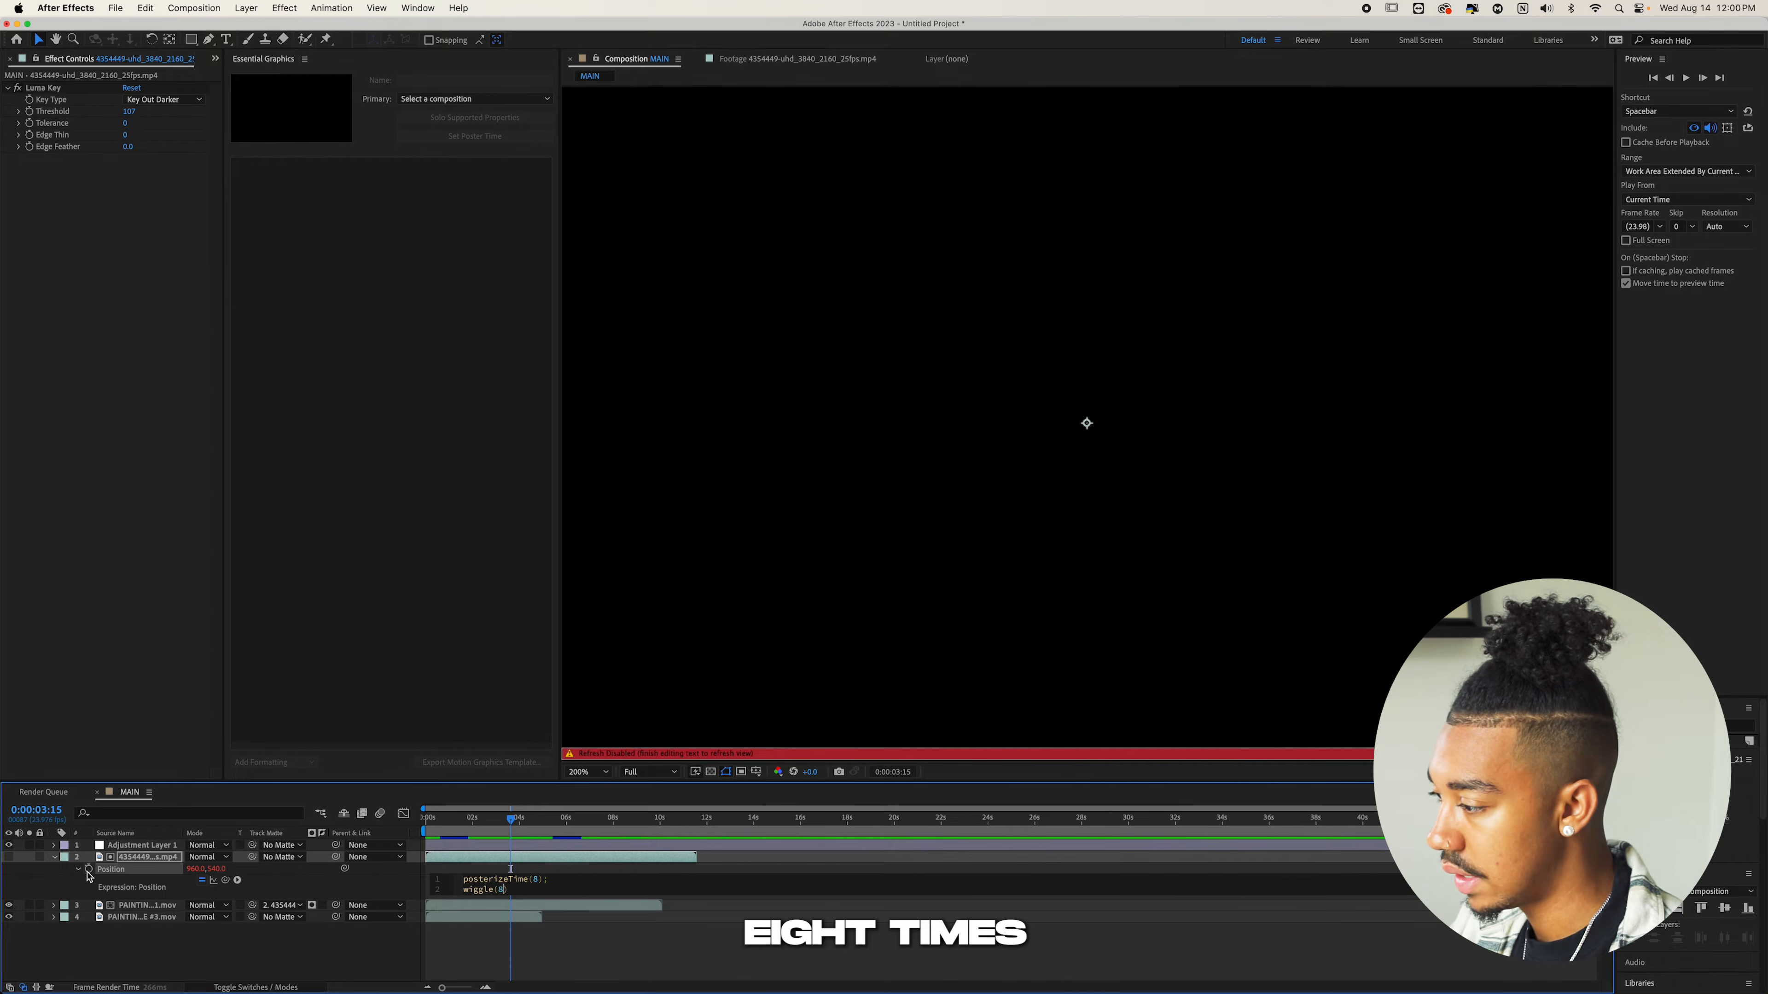
type(",30")
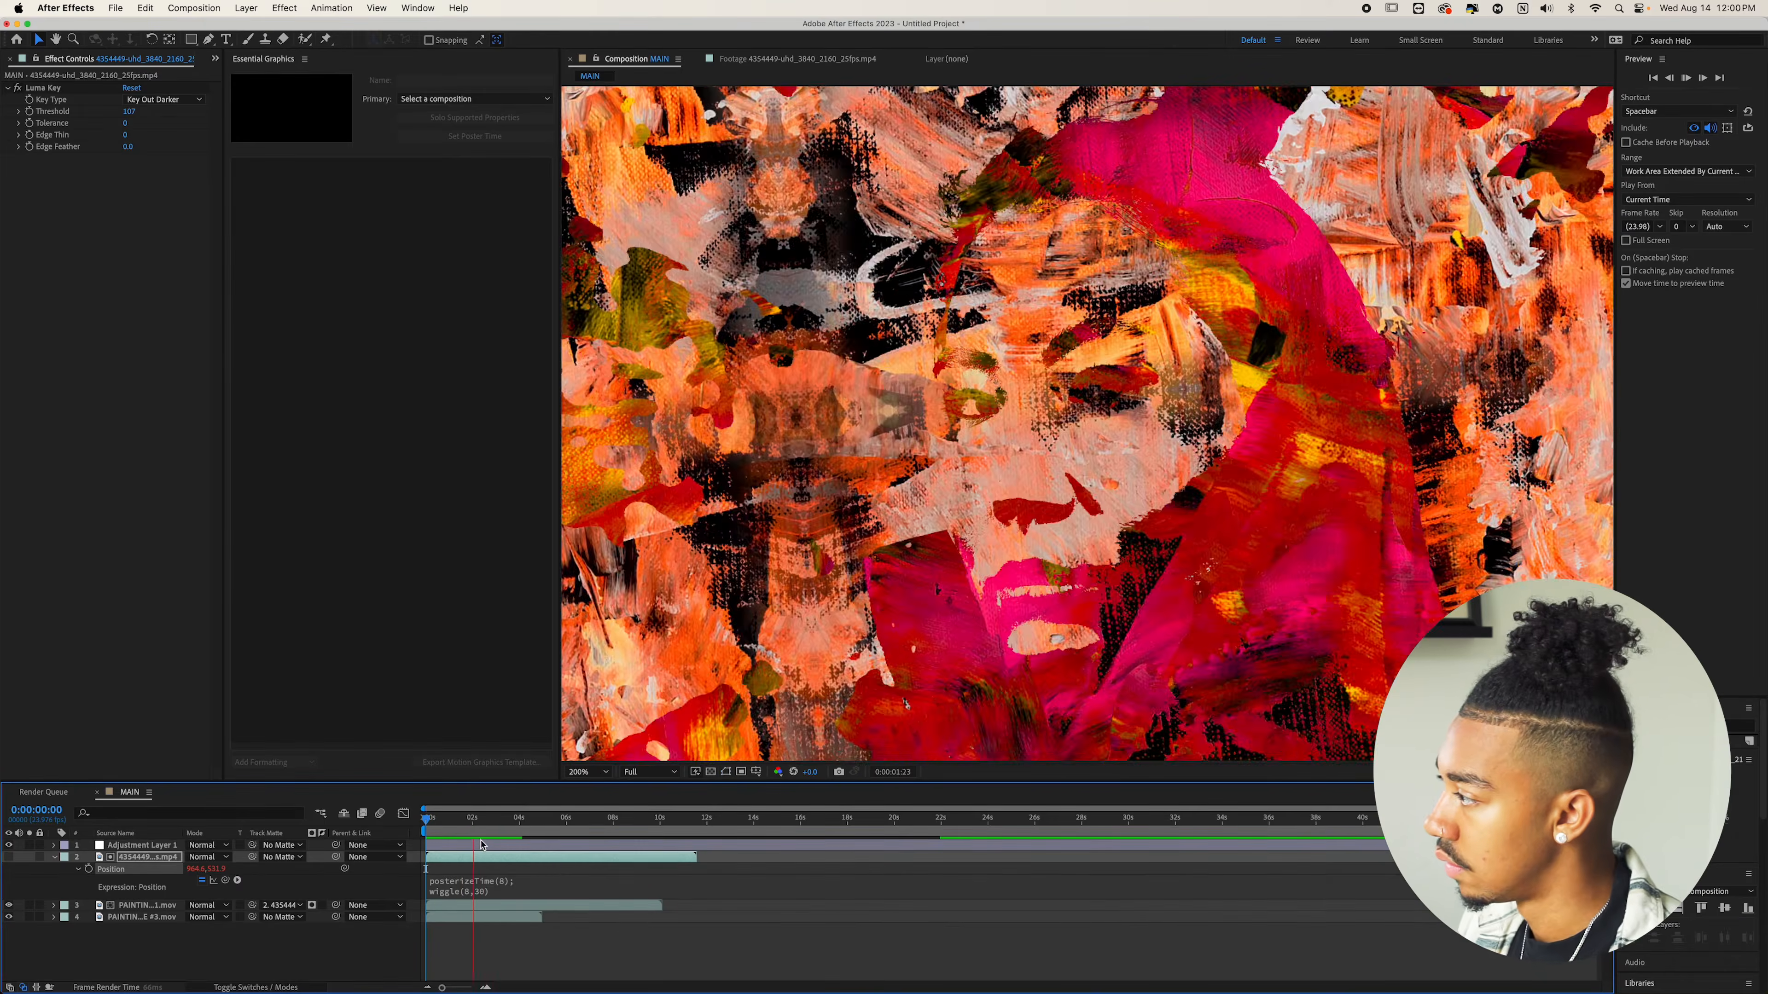
key("space")
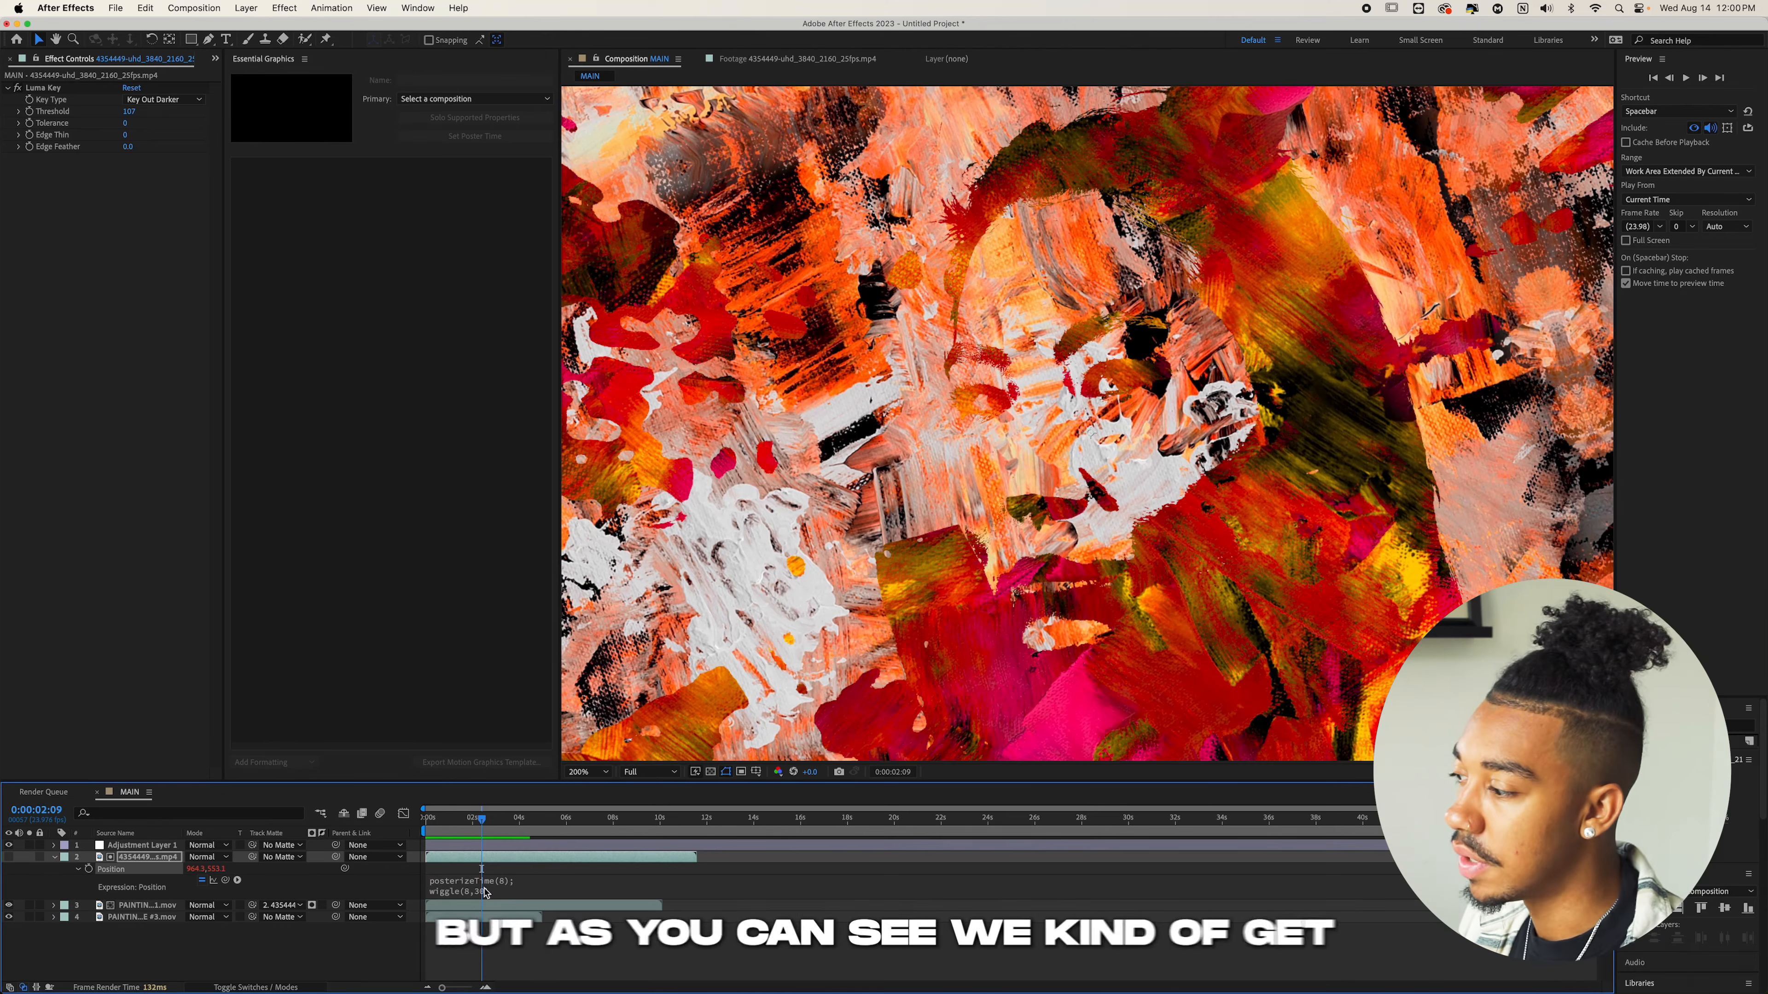
Set the Position expression's wiggle amount to 20 and go back to the start of the composition
left_click(504, 892)
key("BackSpace")
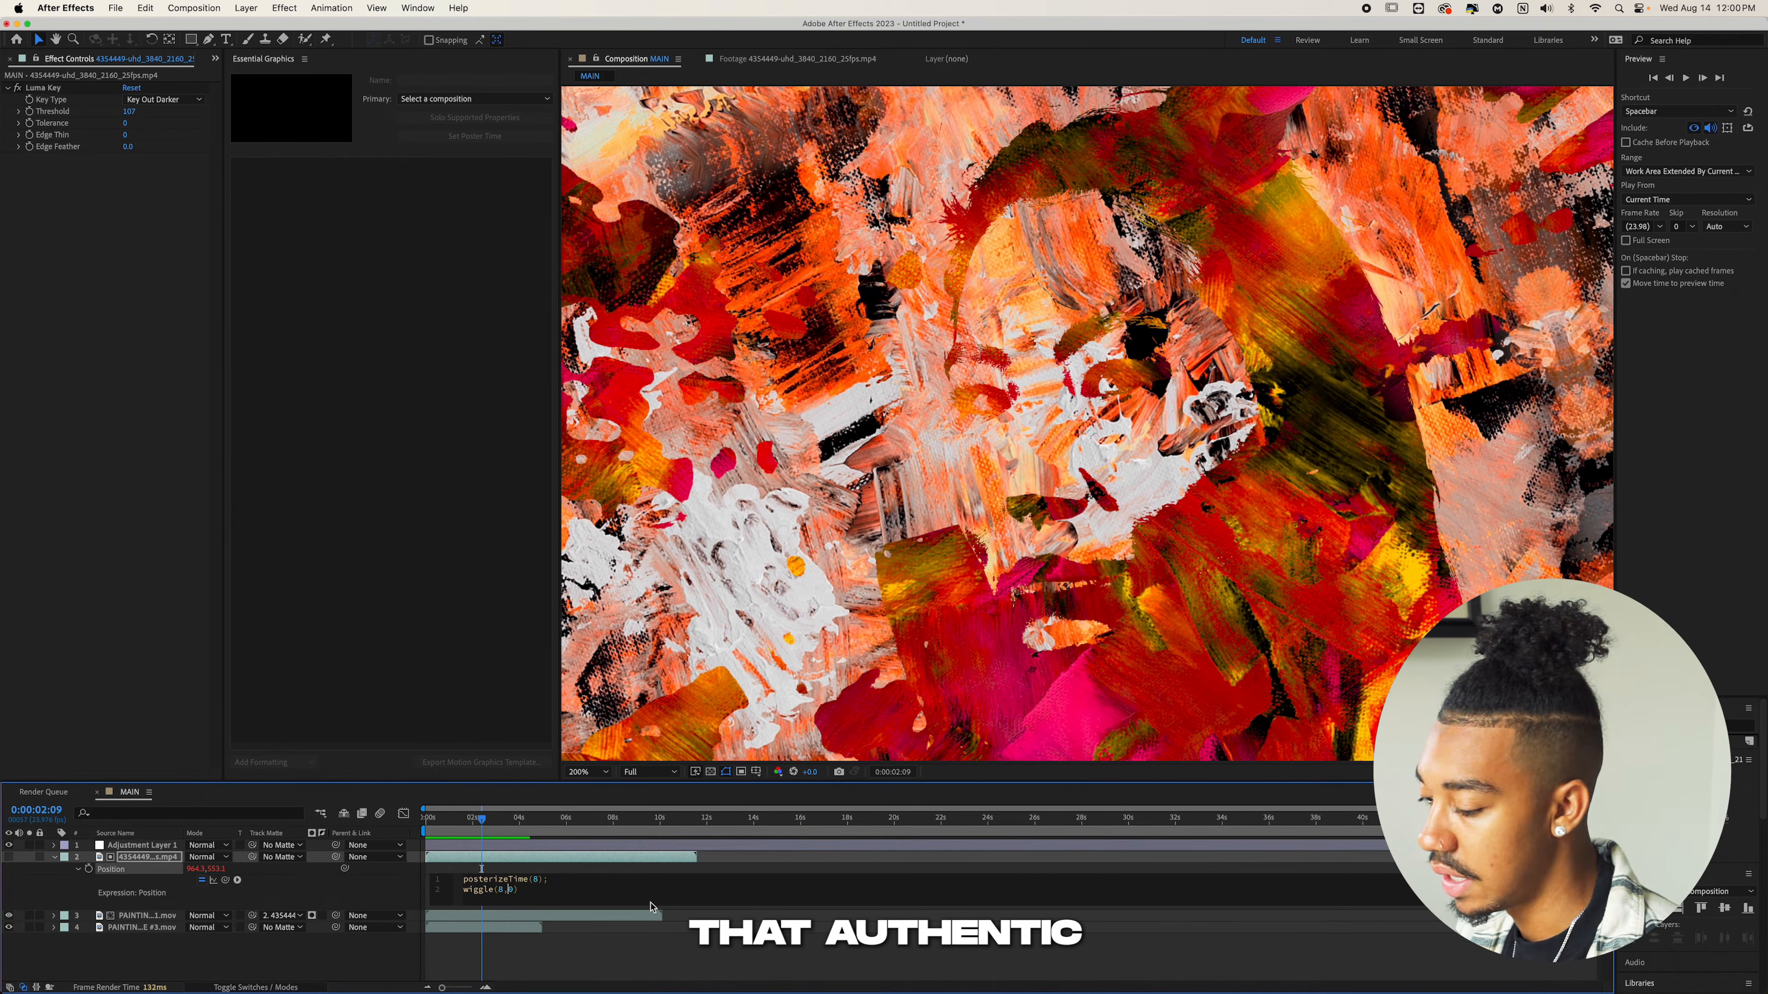
left_click_drag(465, 820, 430, 818)
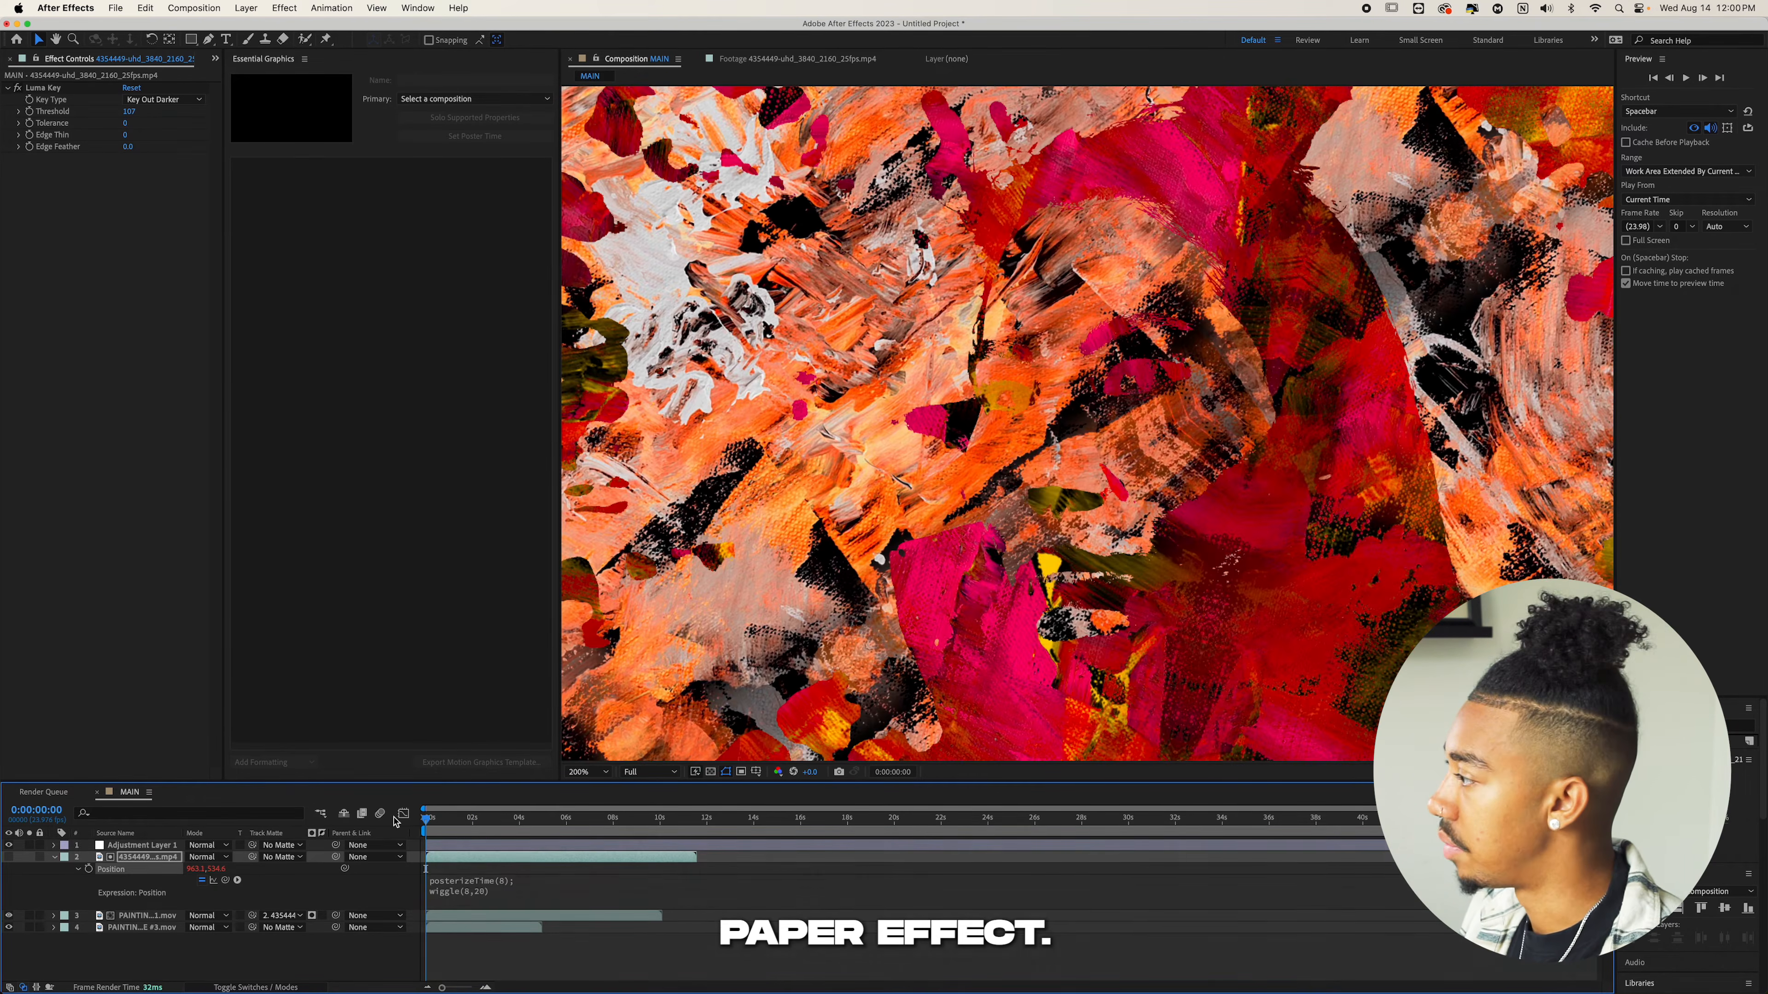
scroll(686, 663, "down", 1)
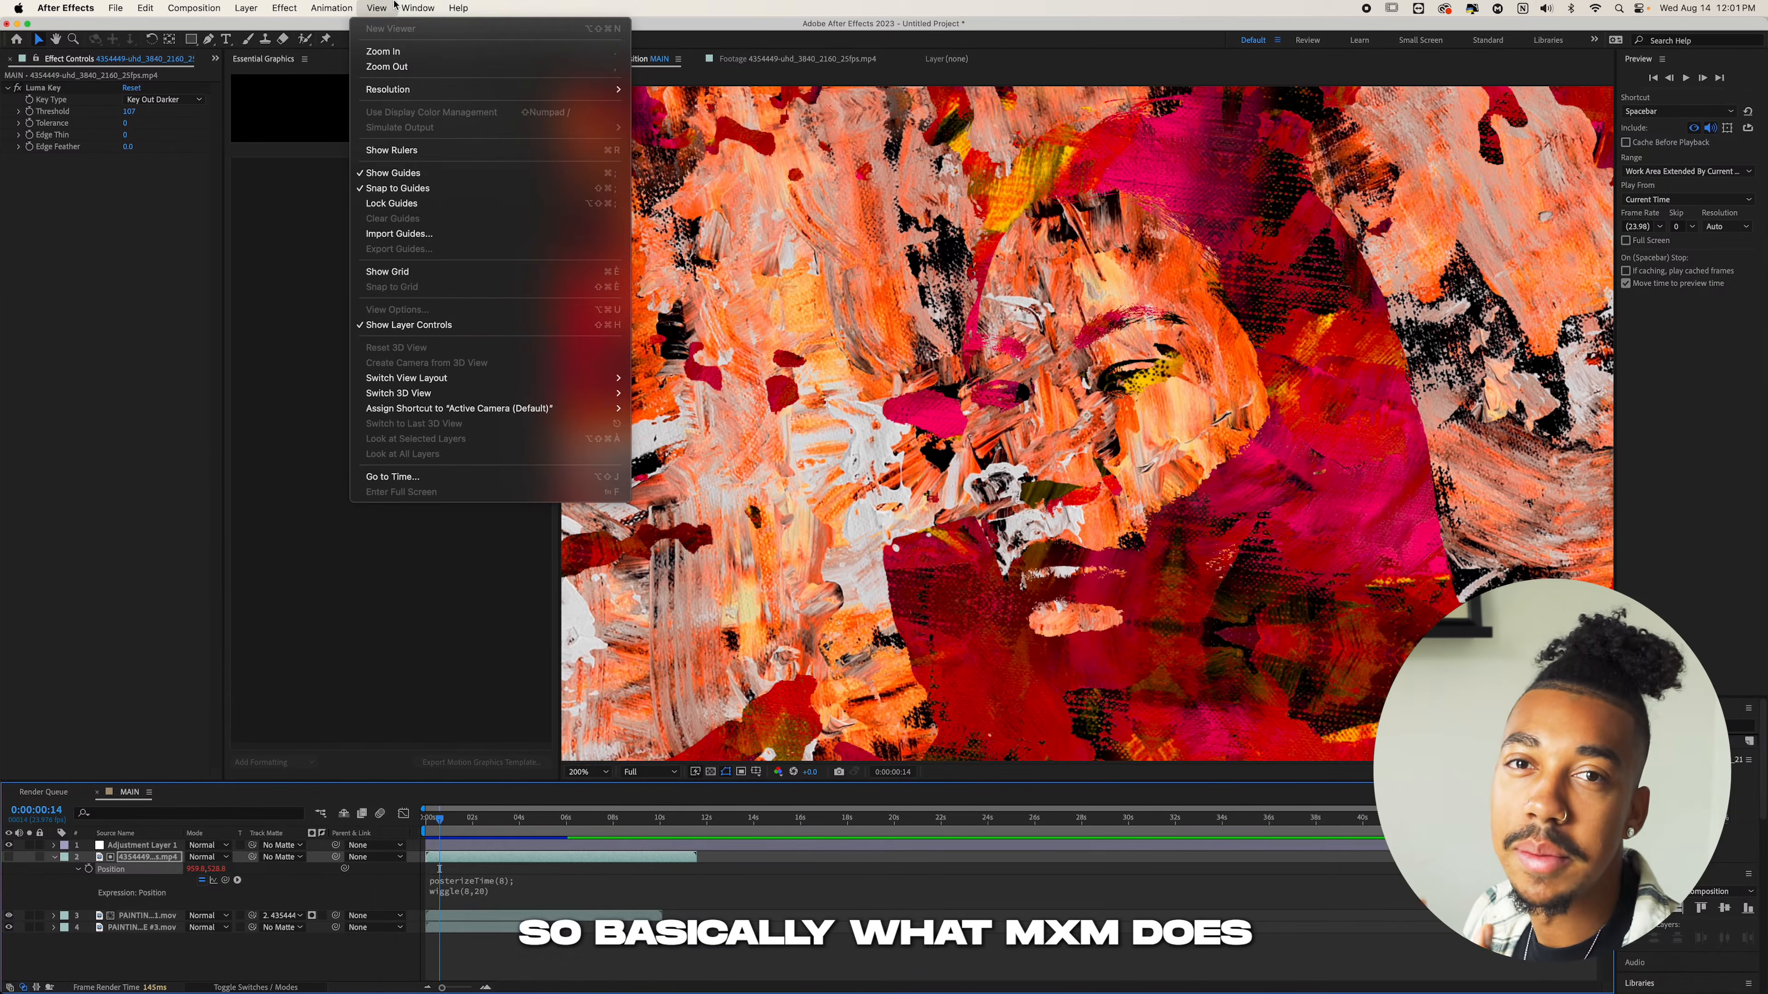
Open the MXM extension, fetch the project's compositions and load the MAIN comp into it
mouse_move(412, 6)
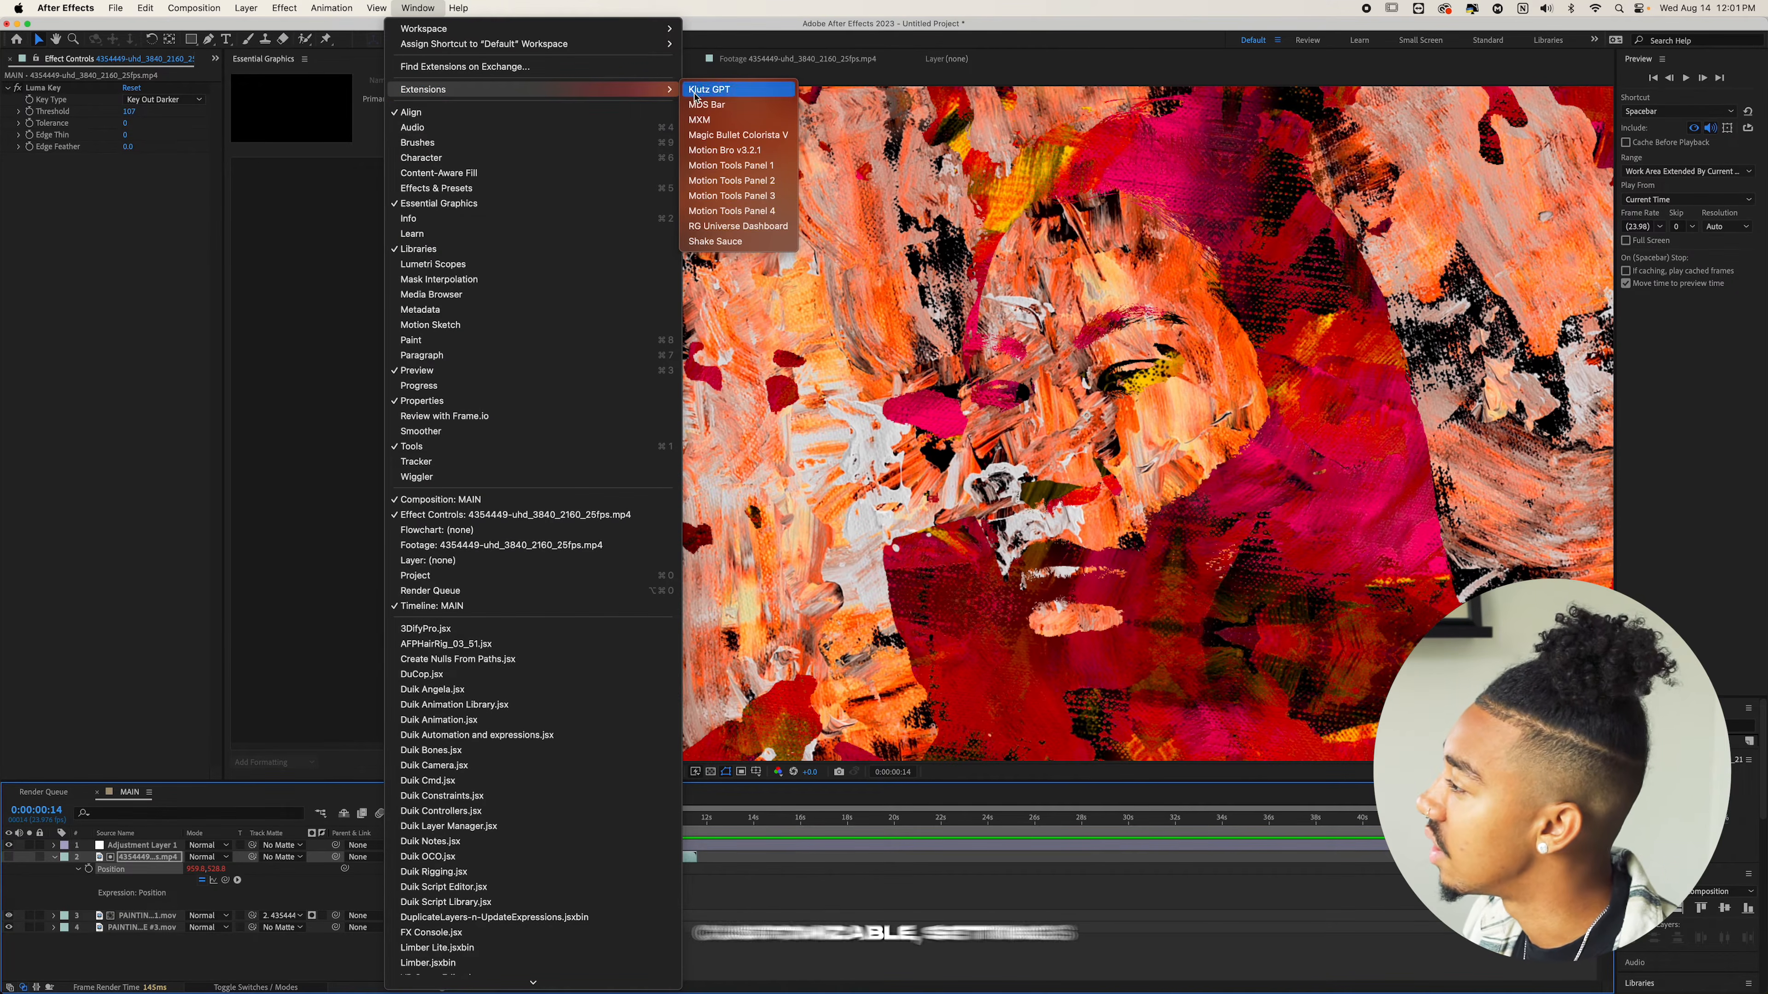
left_click(701, 121)
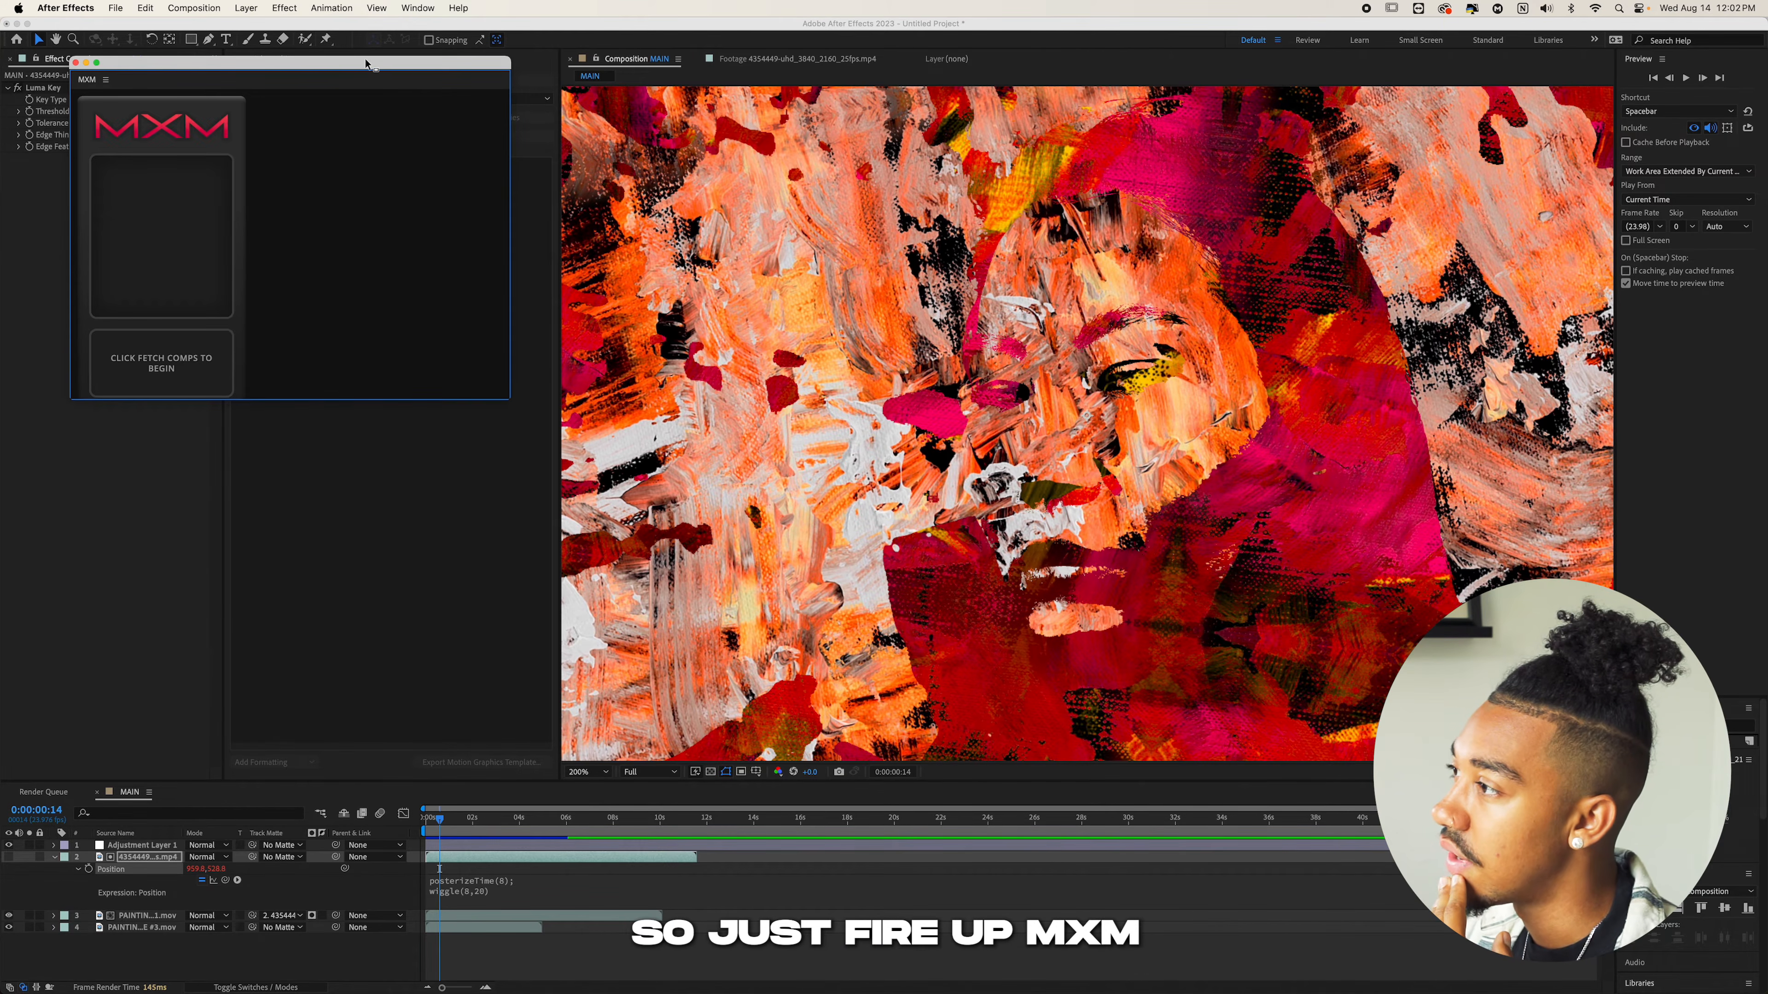
left_click_drag(365, 60, 416, 57)
left_click(208, 407)
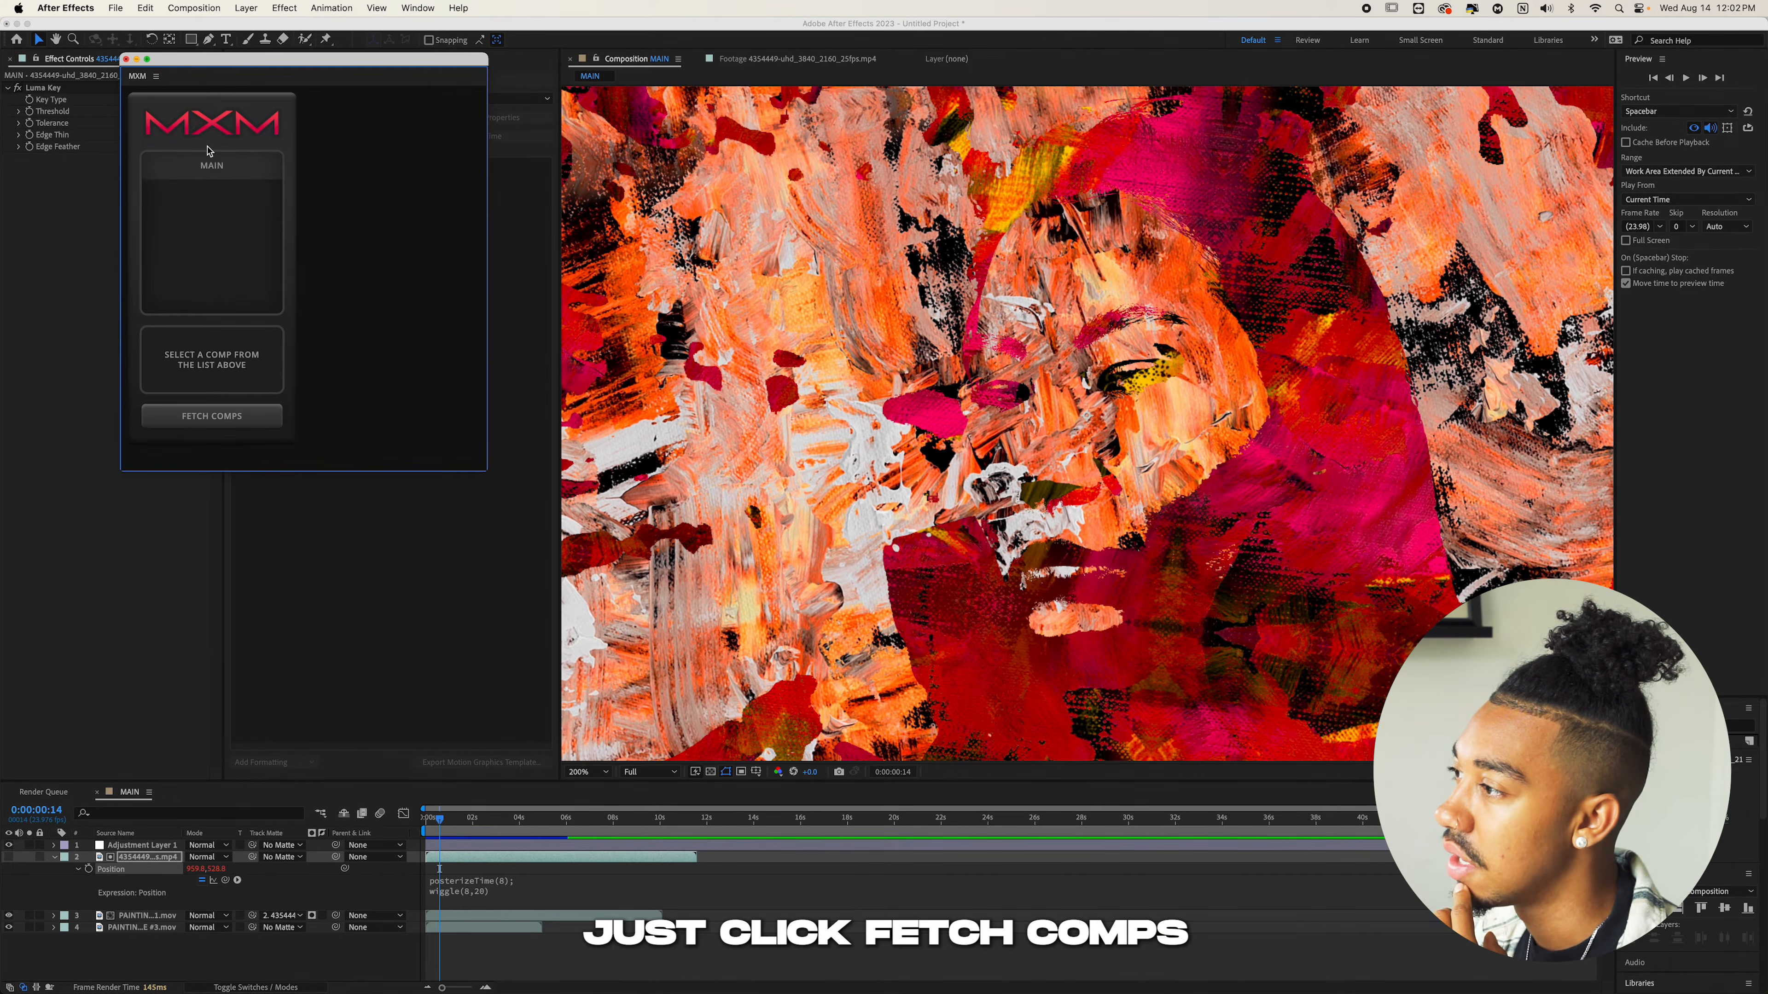
left_click(209, 165)
left_click(219, 420)
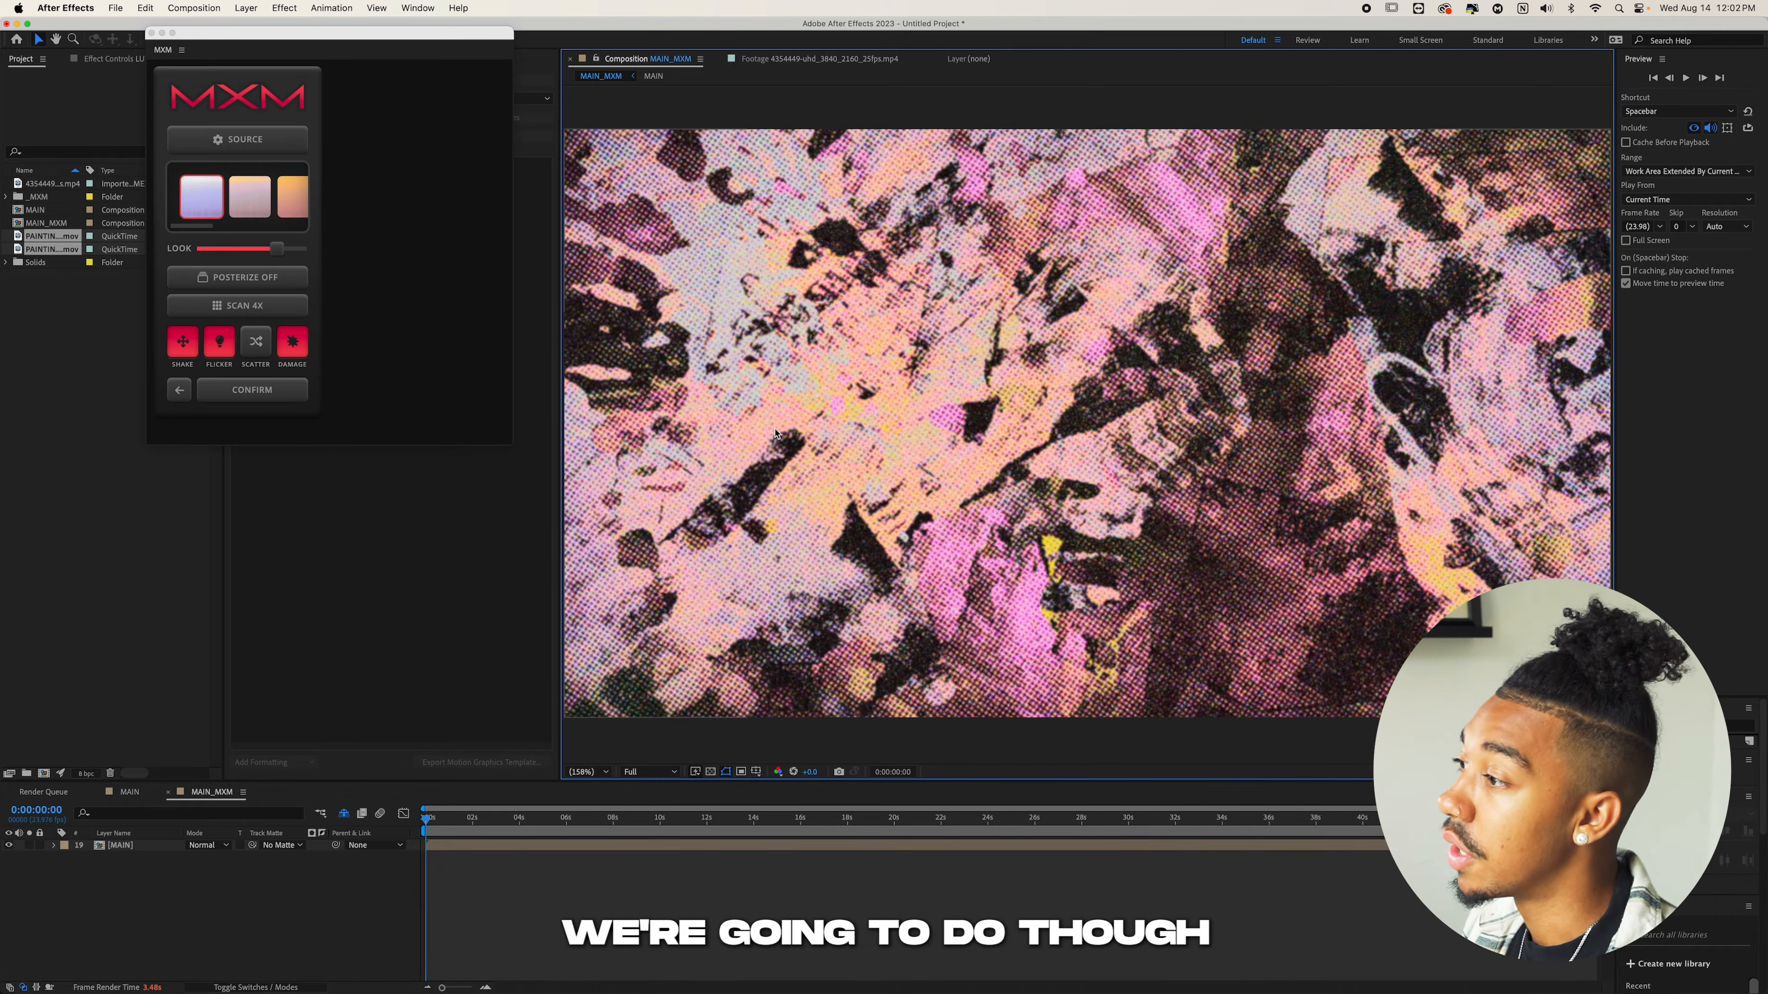
Set the MXM scan option to 2X and lower the Look strength to a small amount
left_click(214, 307)
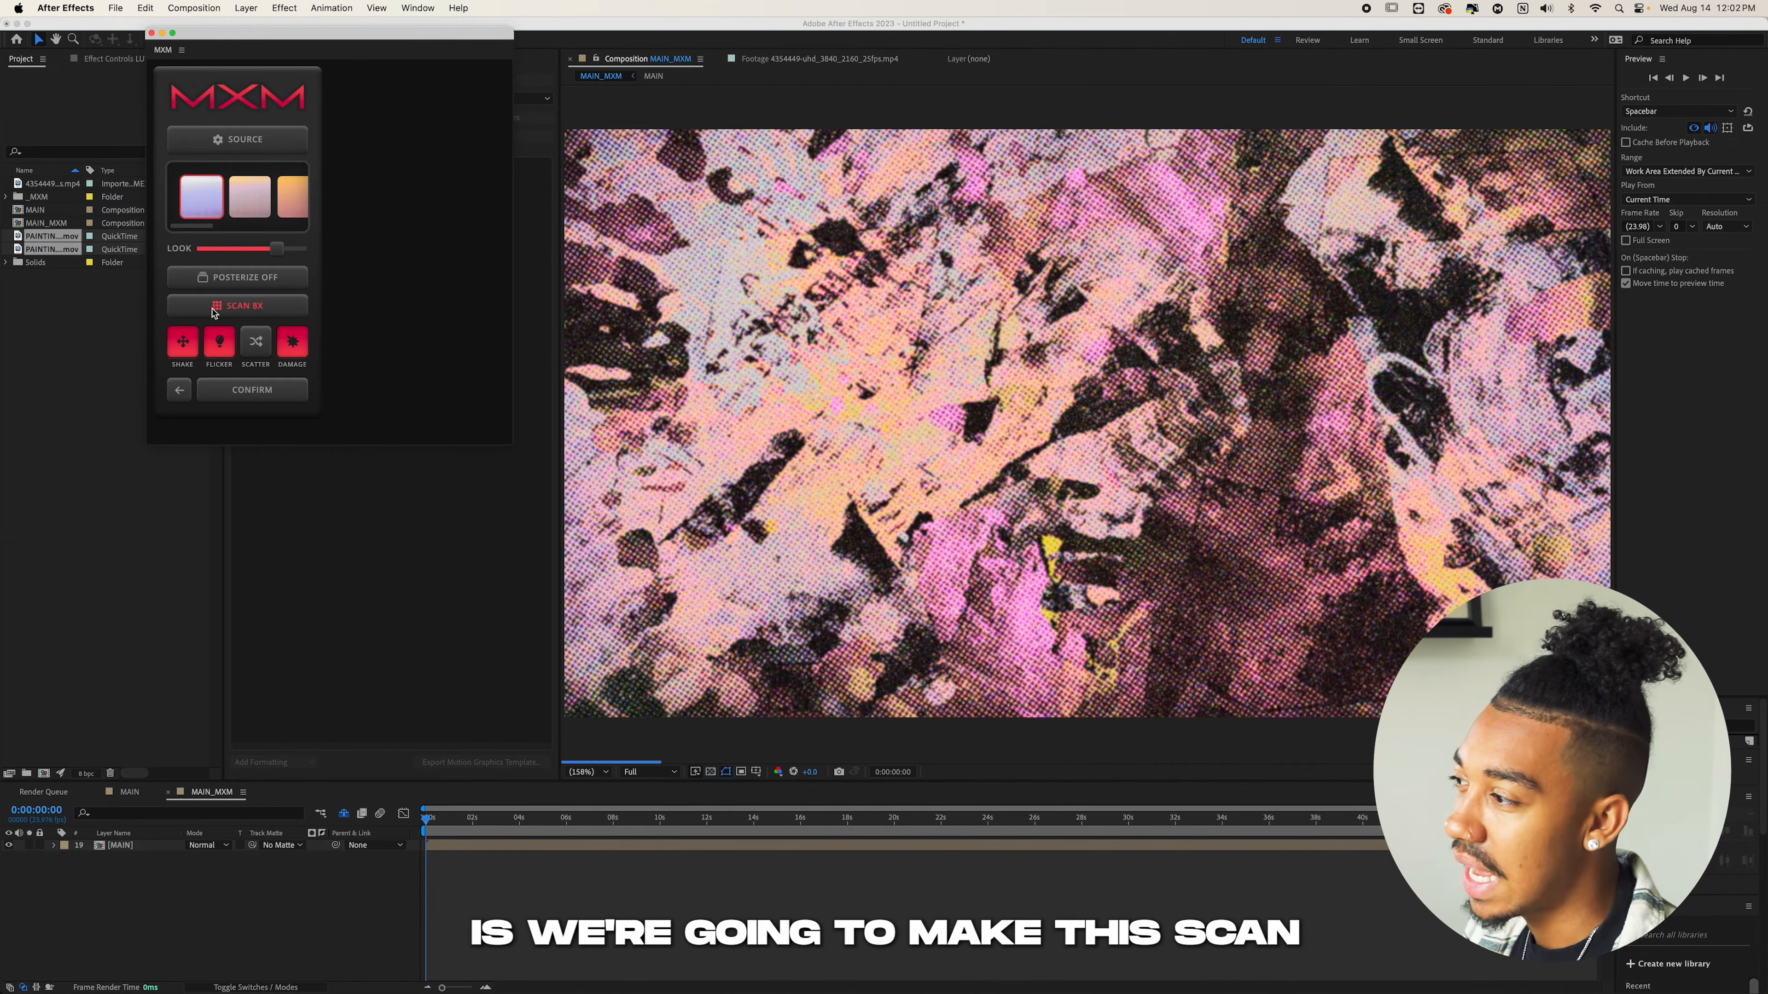
left_click(213, 307)
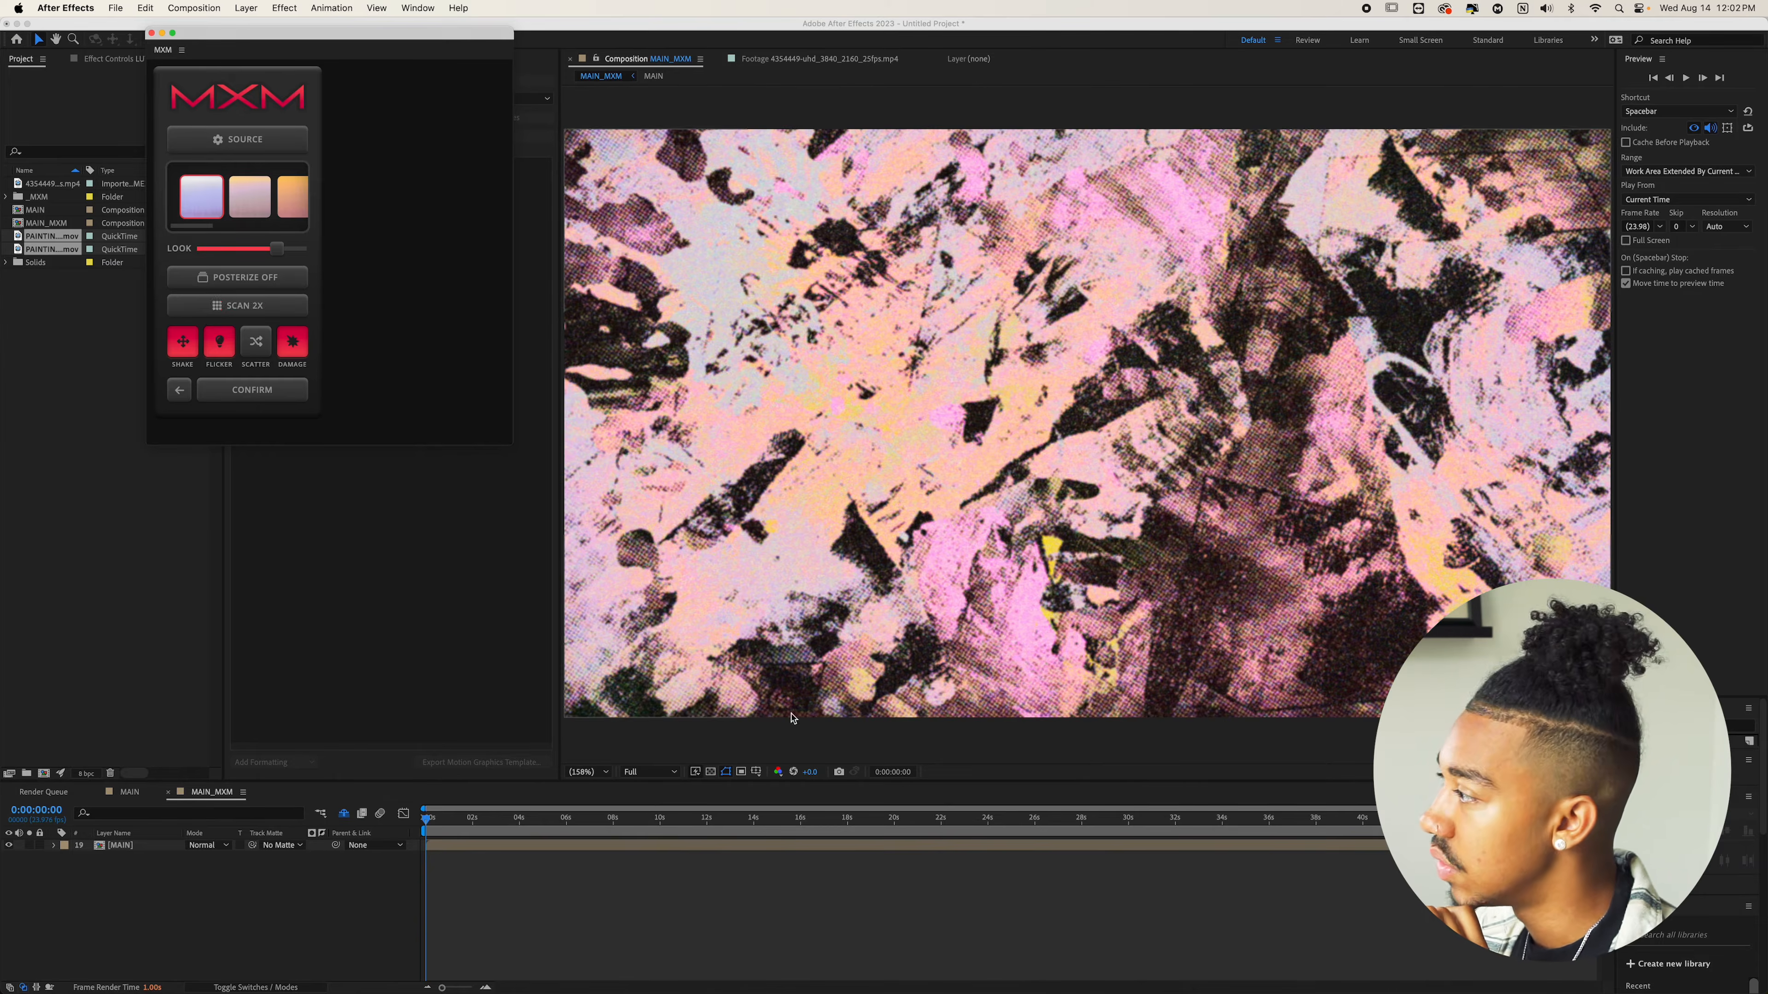
left_click(218, 249)
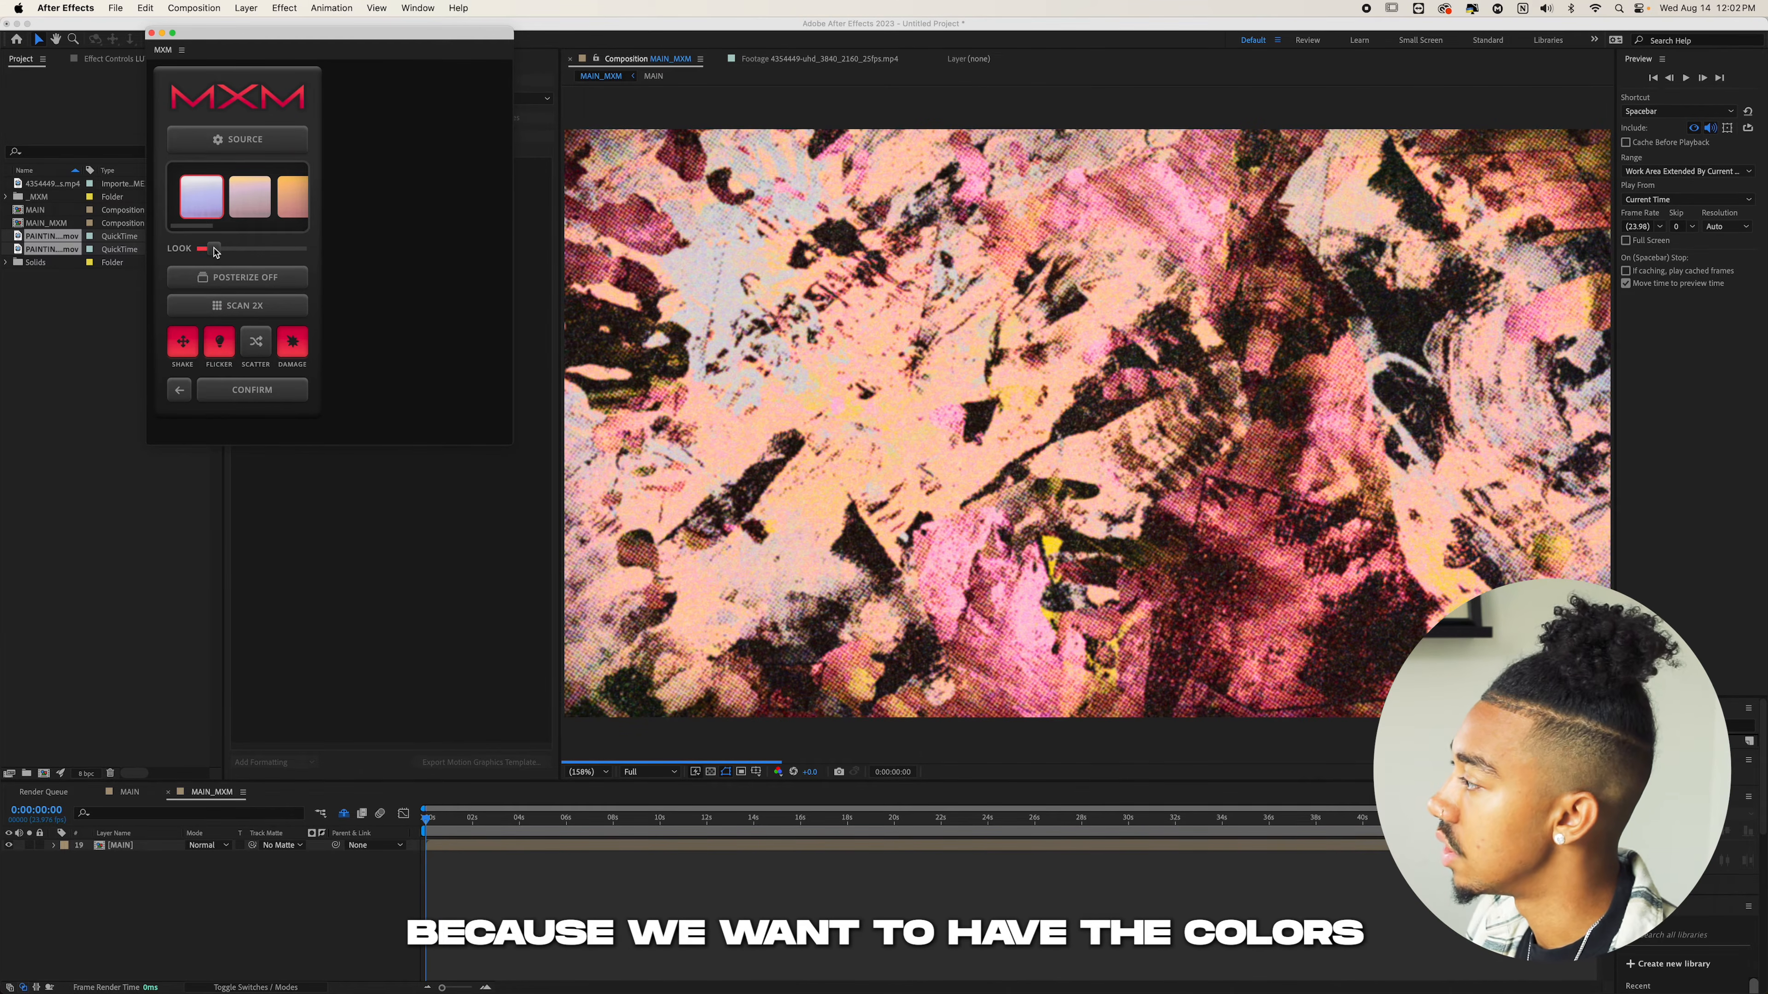
Choose the pink look texture, browse the other looks, and reduce the Look strength to a low level
left_click(198, 207)
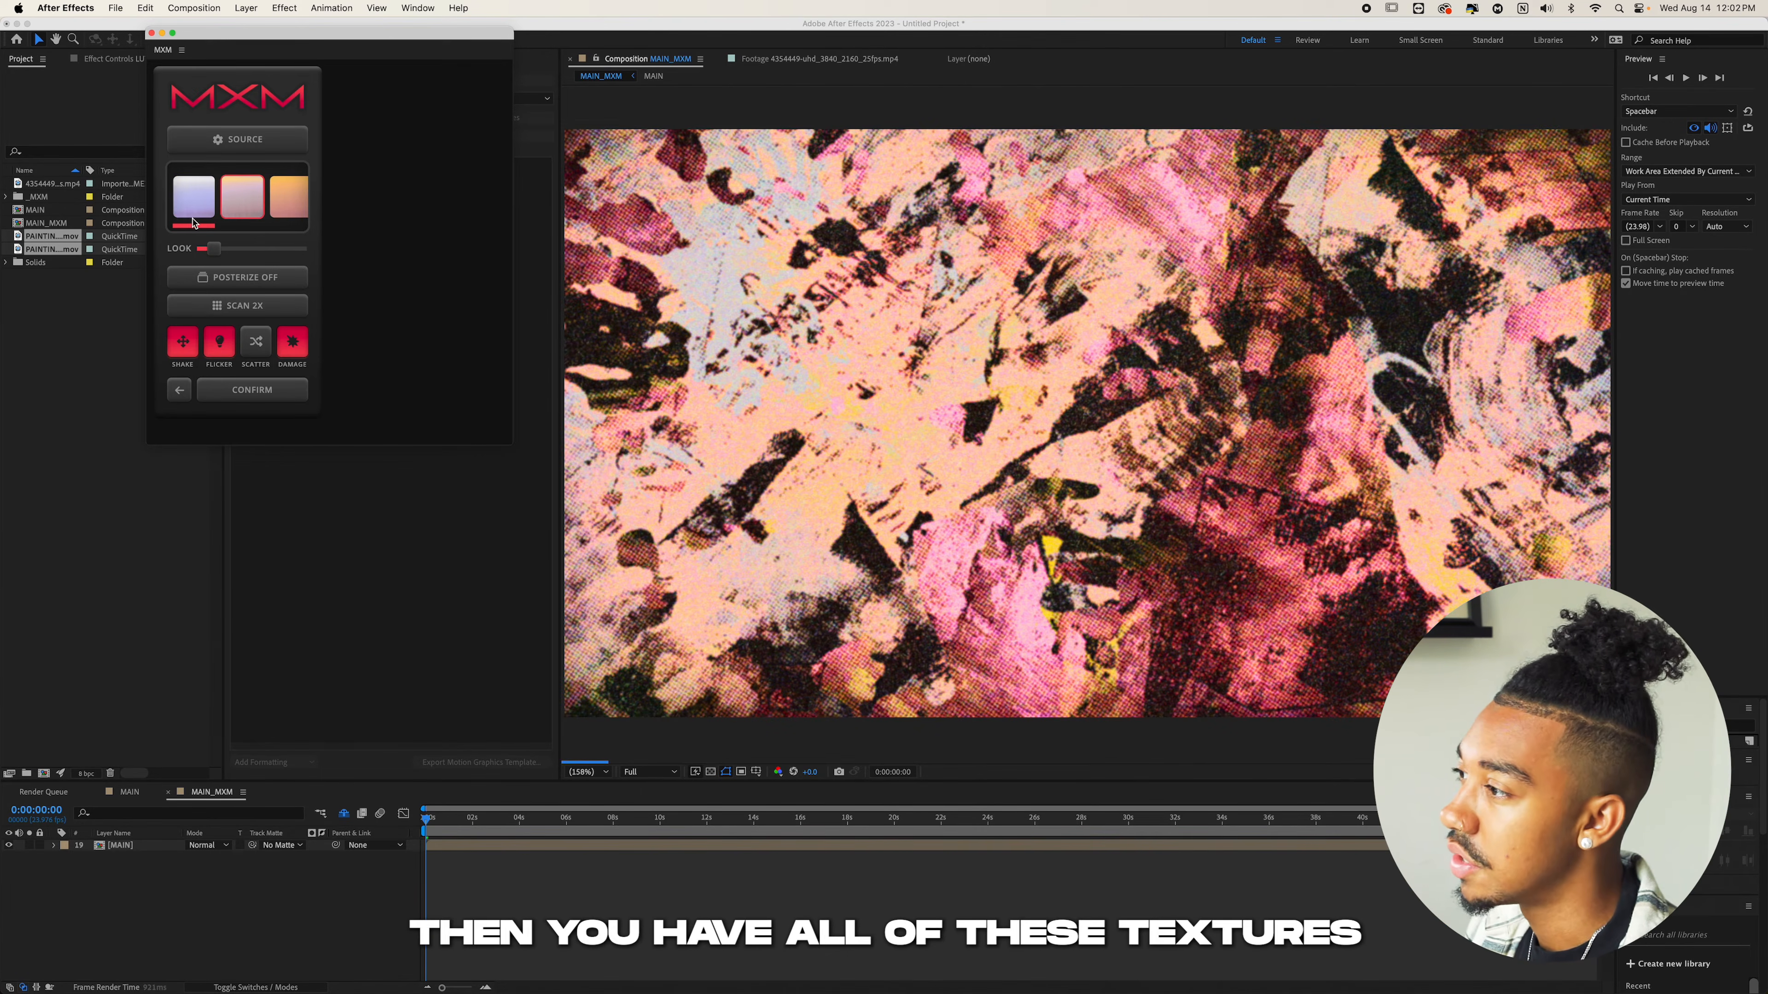
left_click_drag(185, 228, 245, 218)
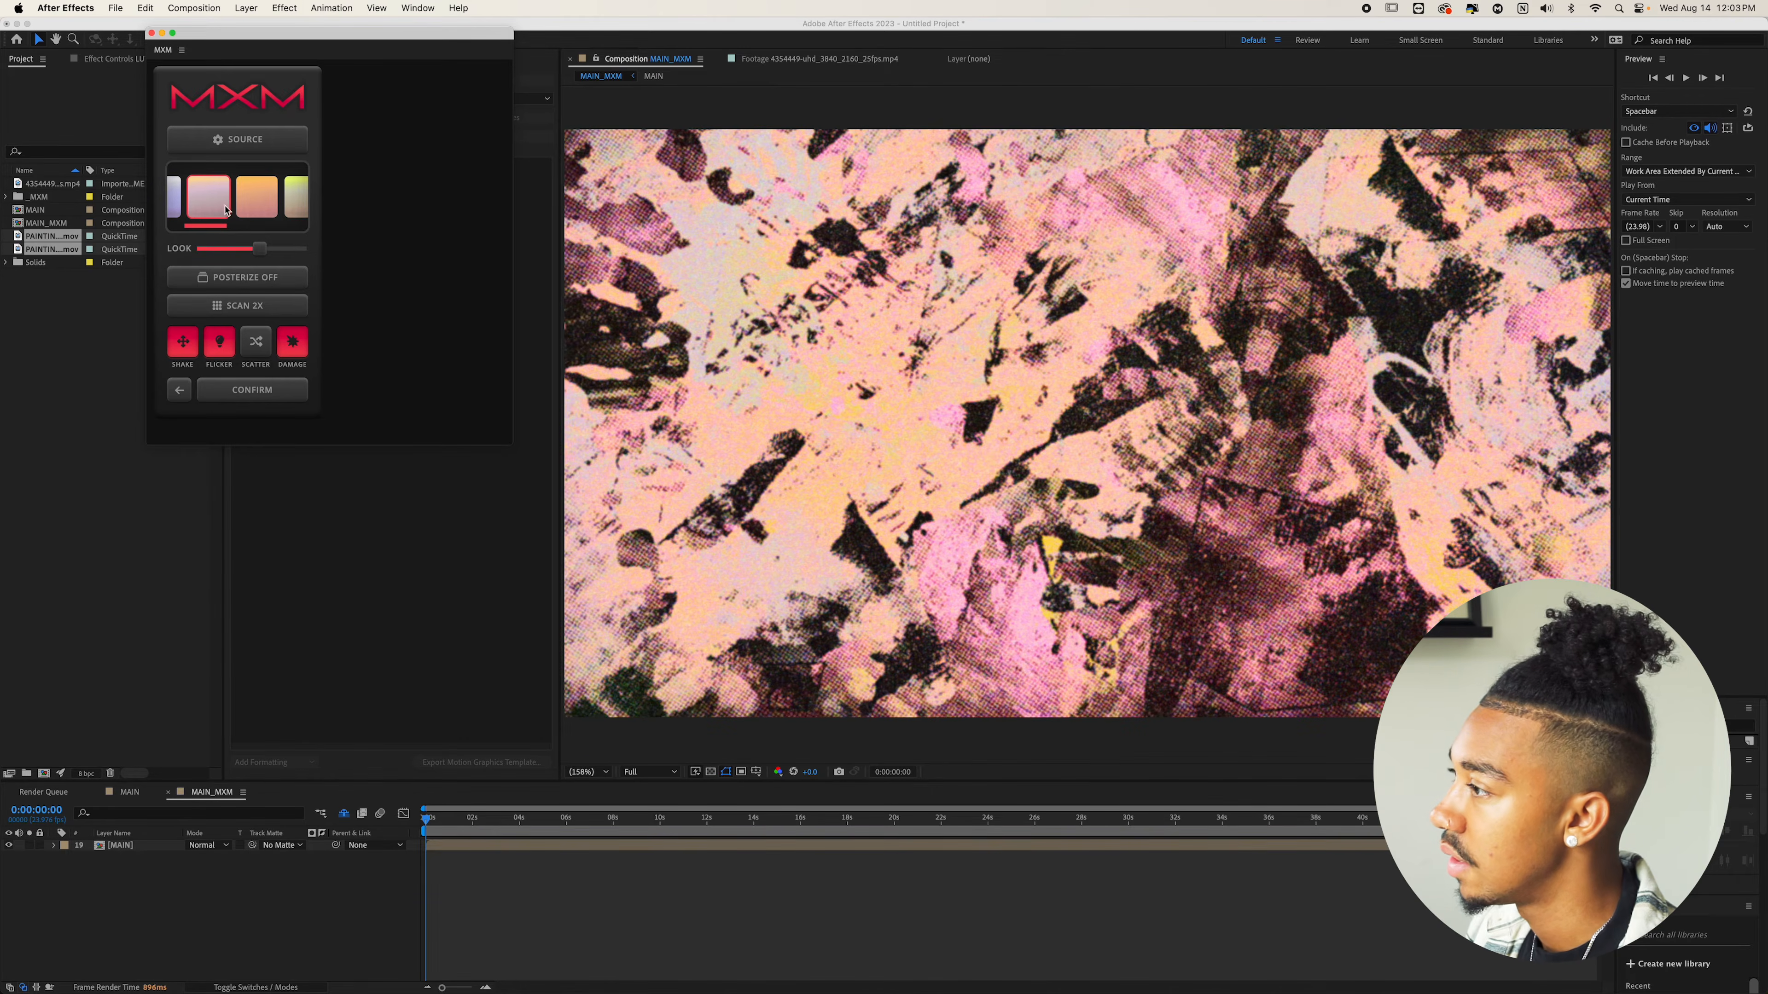
left_click_drag(259, 248, 214, 248)
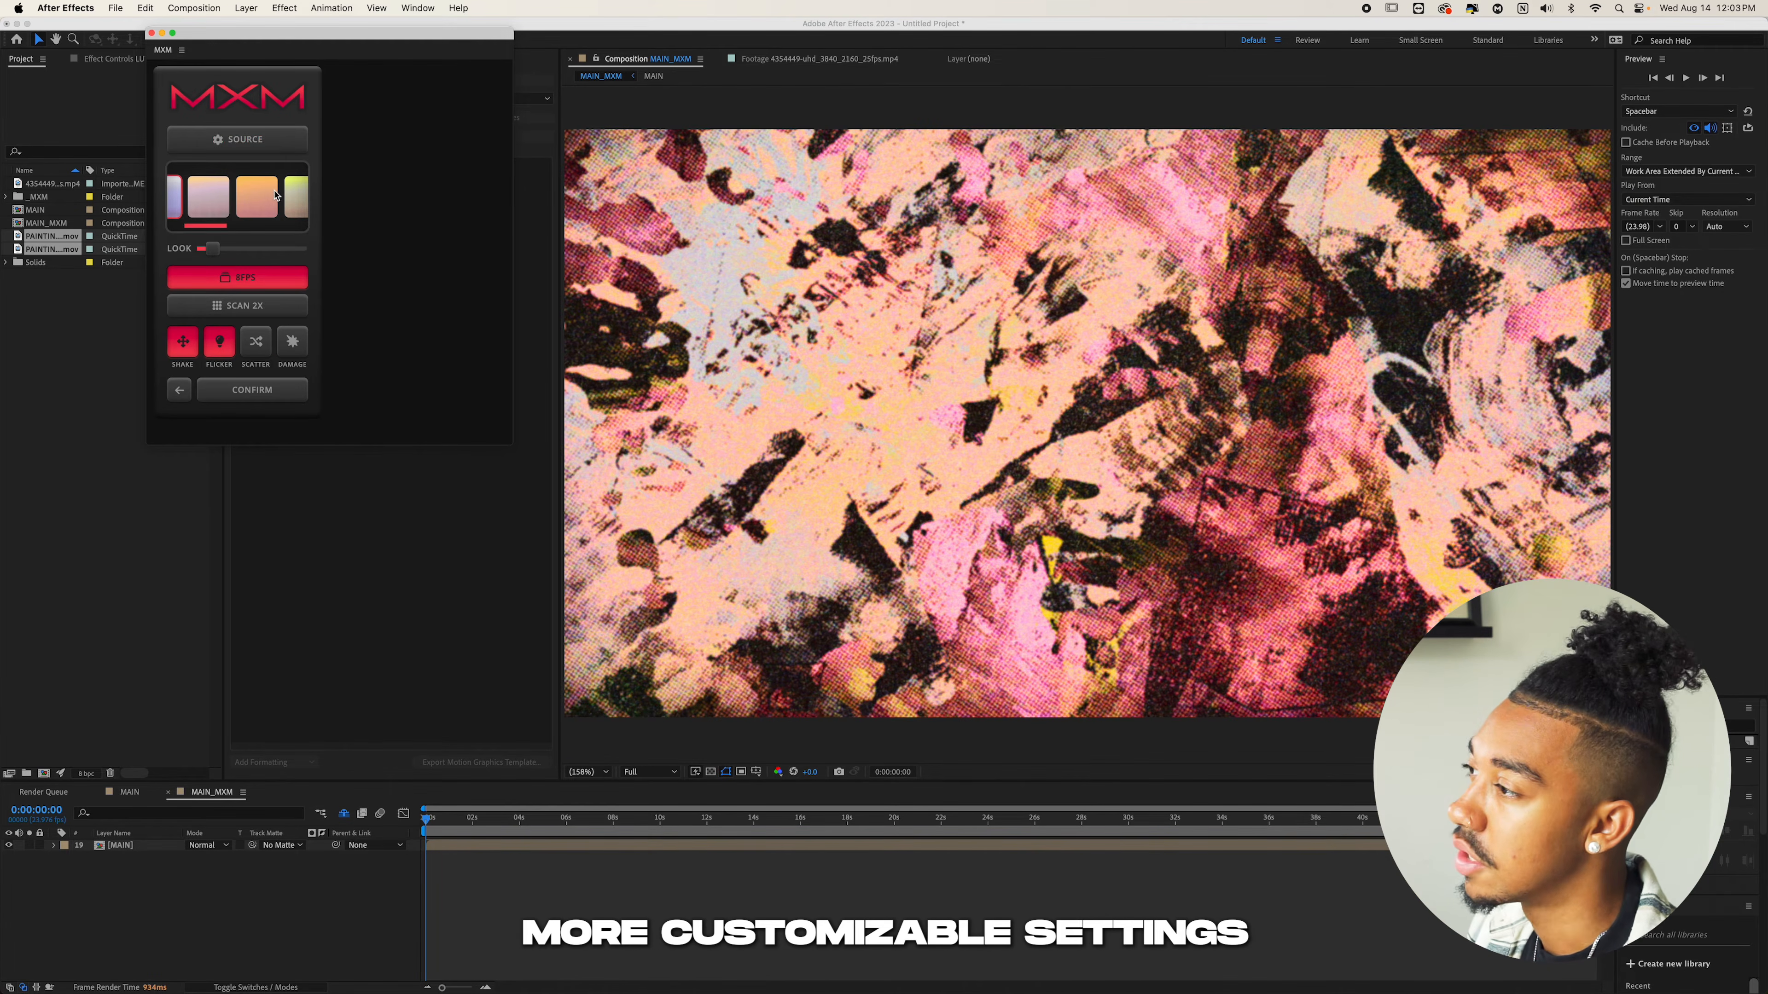
Open MXM's source settings and choose a dark grey texture from the source textures
left_click(260, 150)
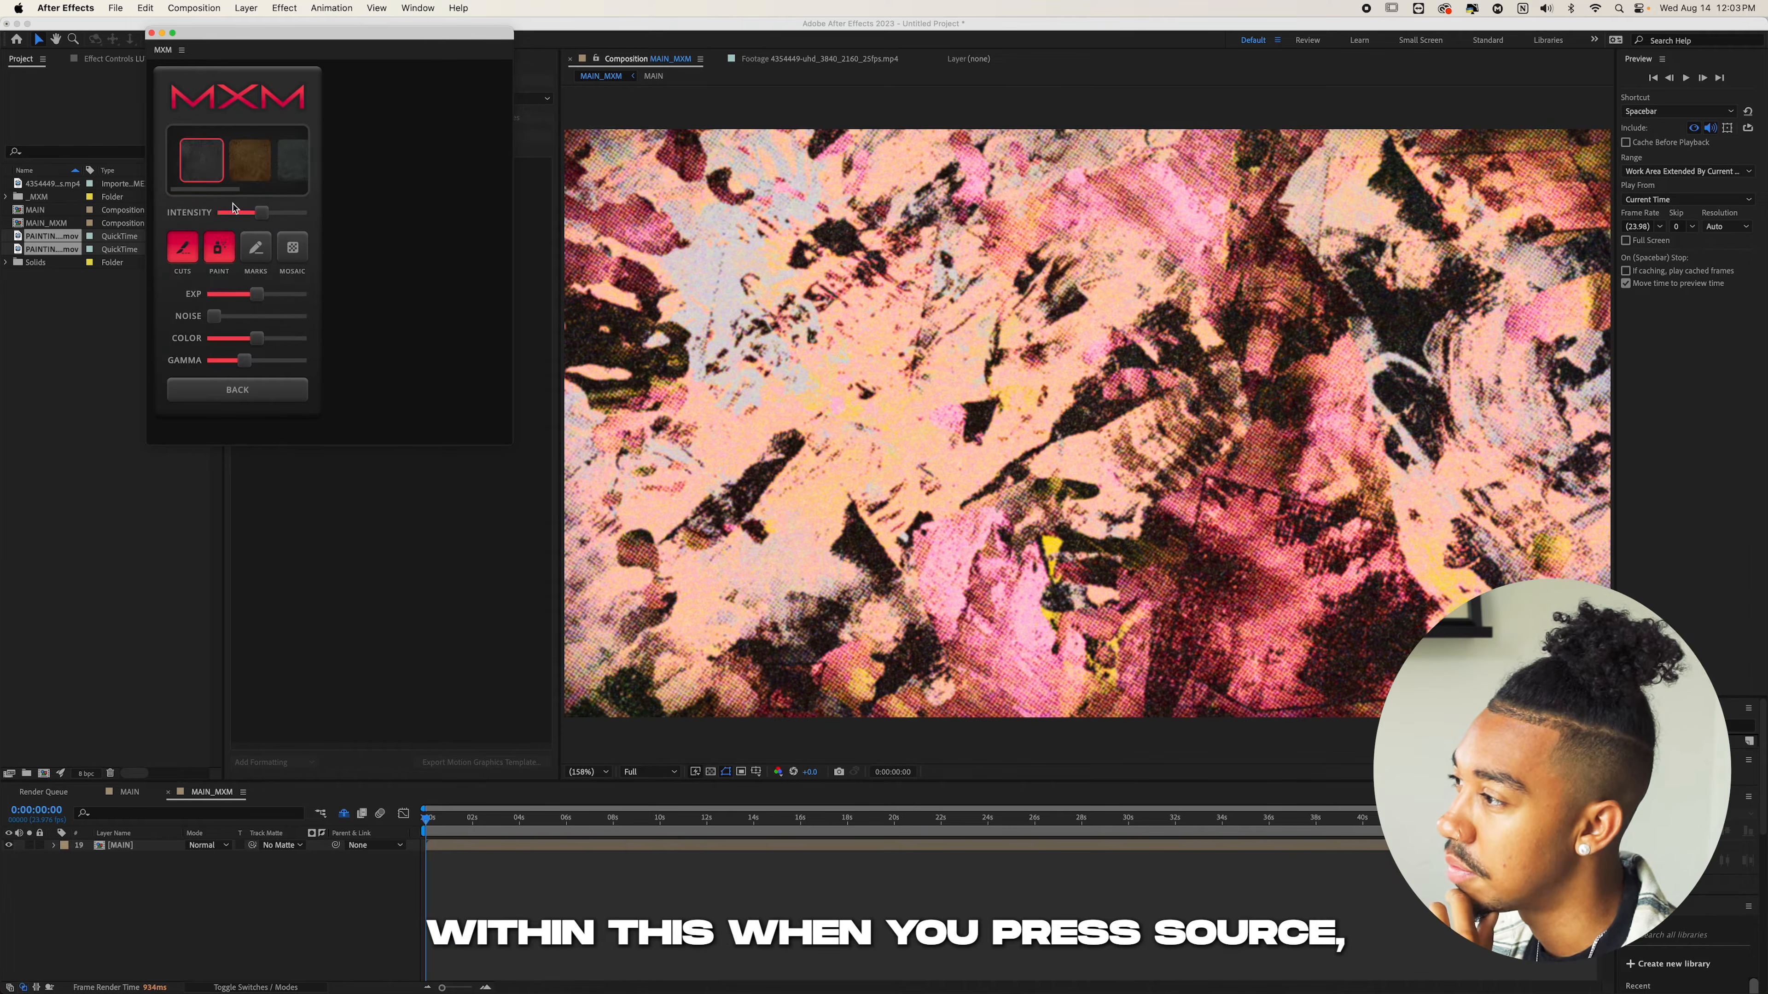
left_click_drag(224, 189, 244, 190)
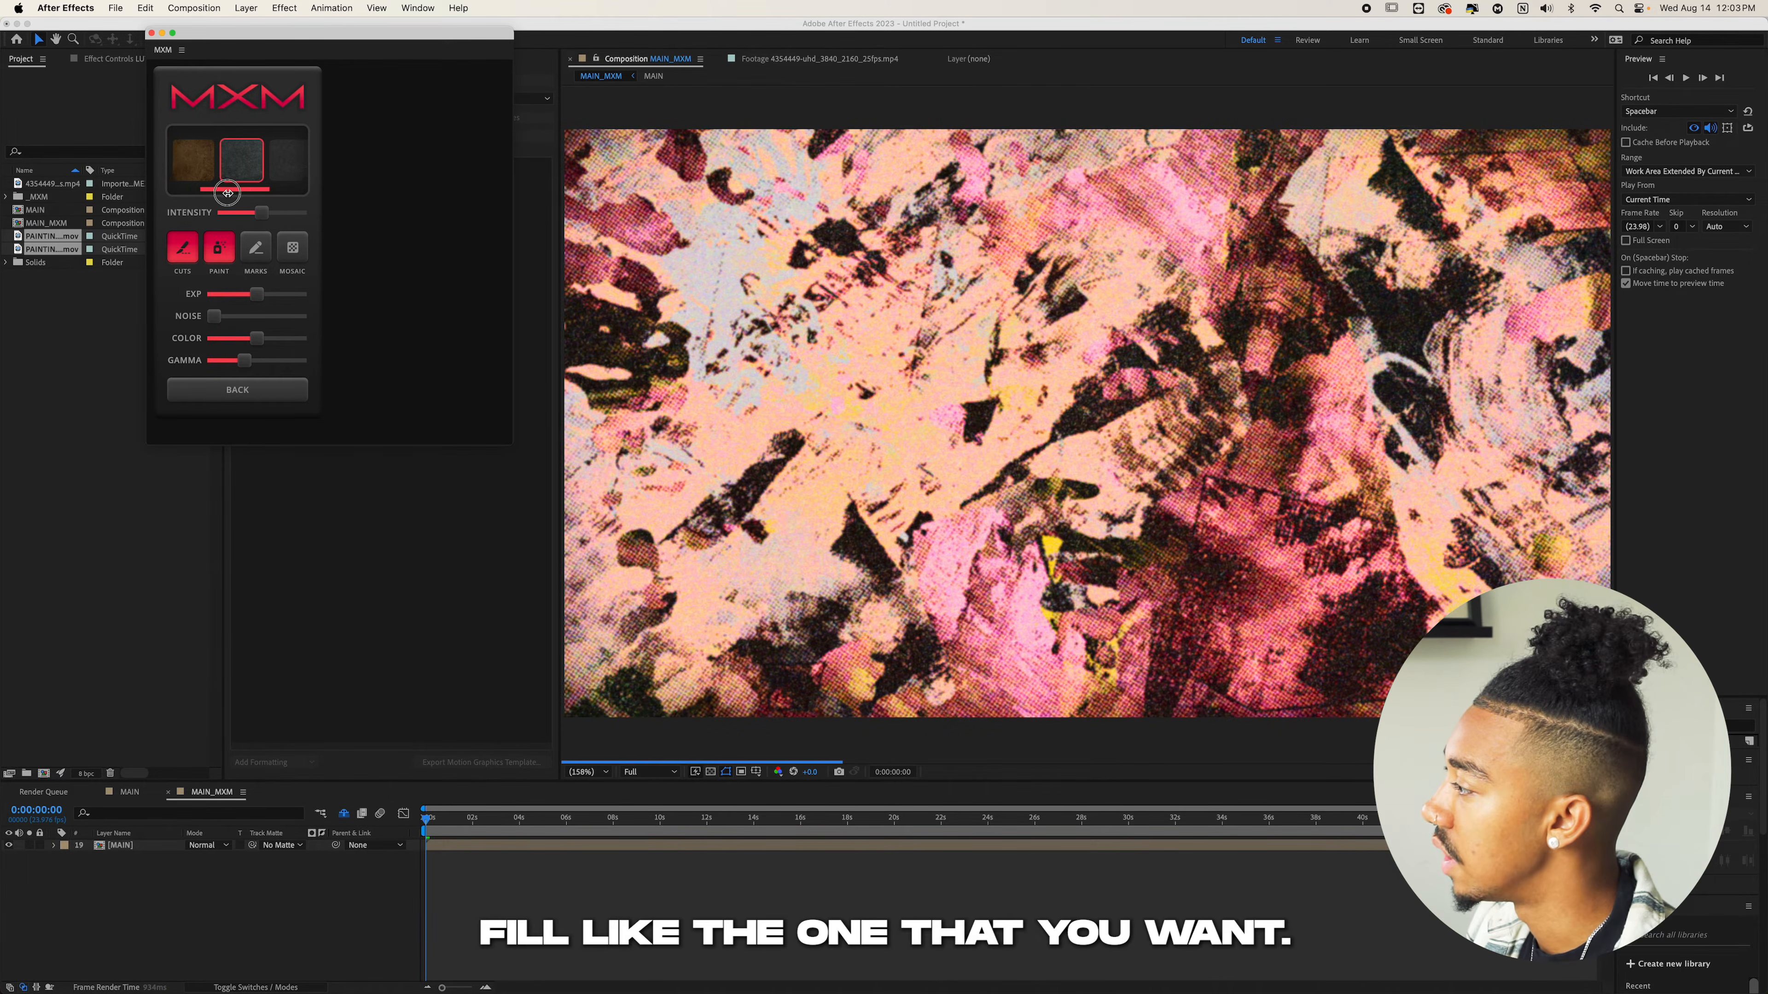
left_click_drag(230, 192, 215, 191)
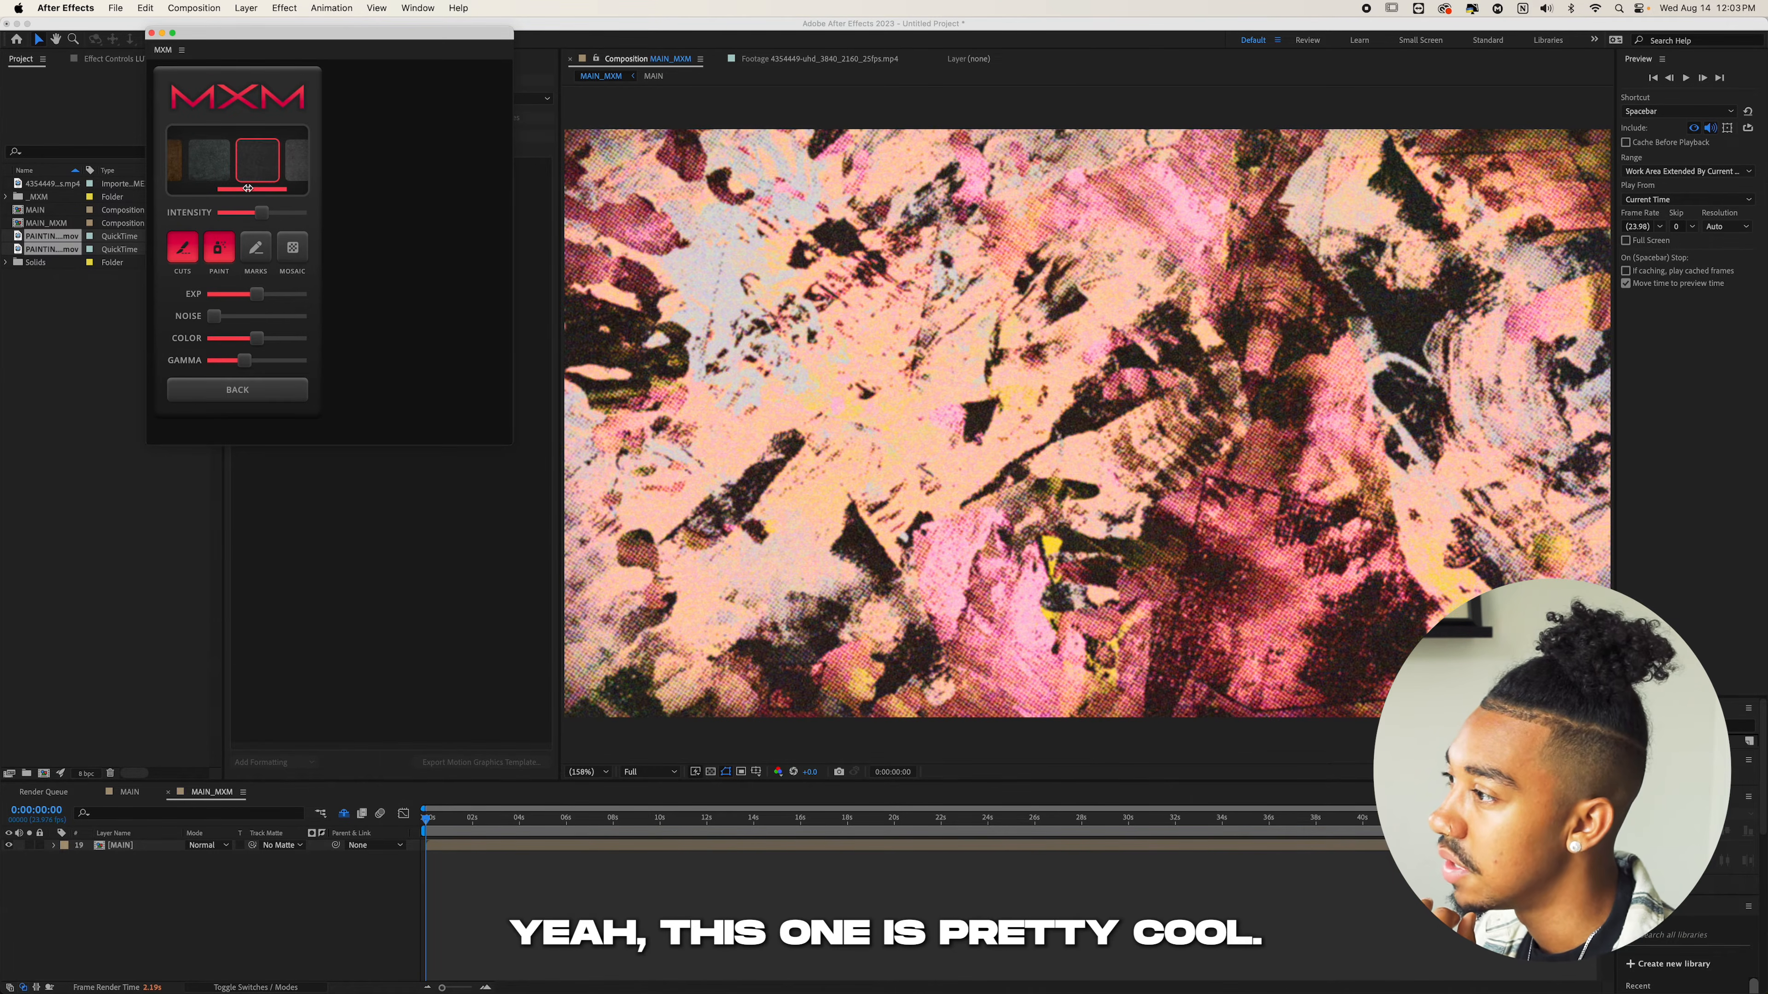
Turn off the Cuts and Paint overlays in the source settings and raise the Gamma
left_click(180, 240)
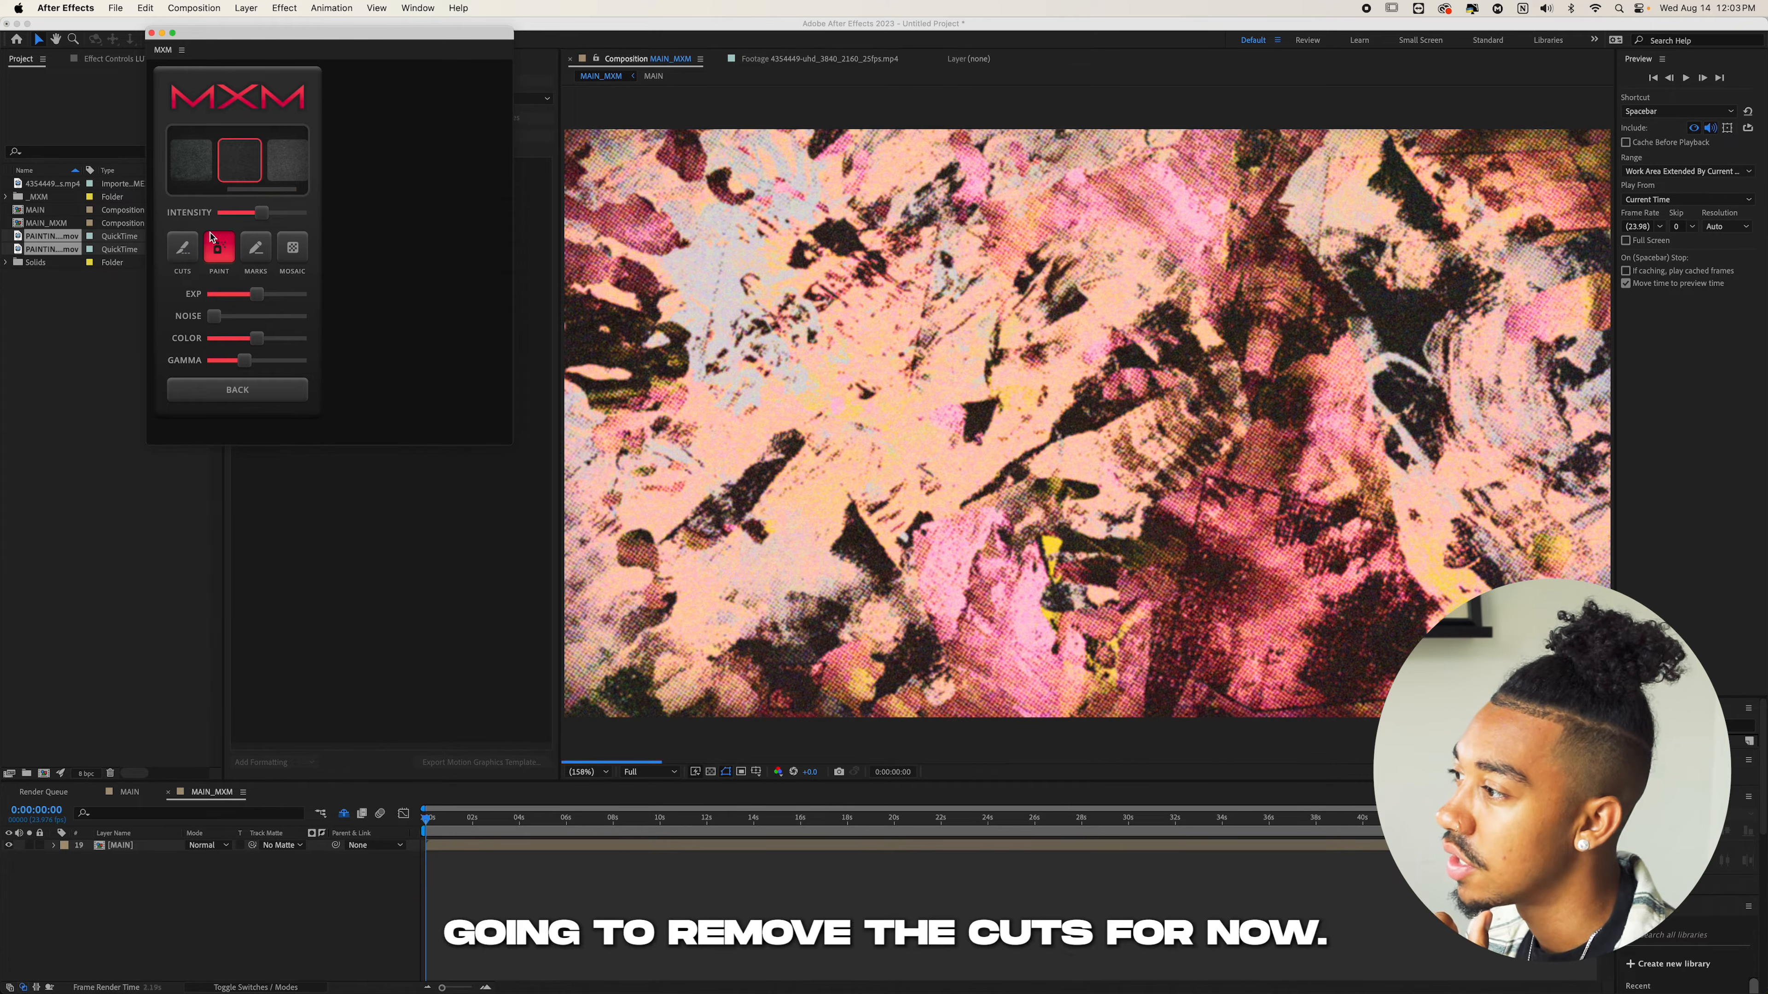
left_click(218, 250)
left_click_drag(244, 360, 274, 362)
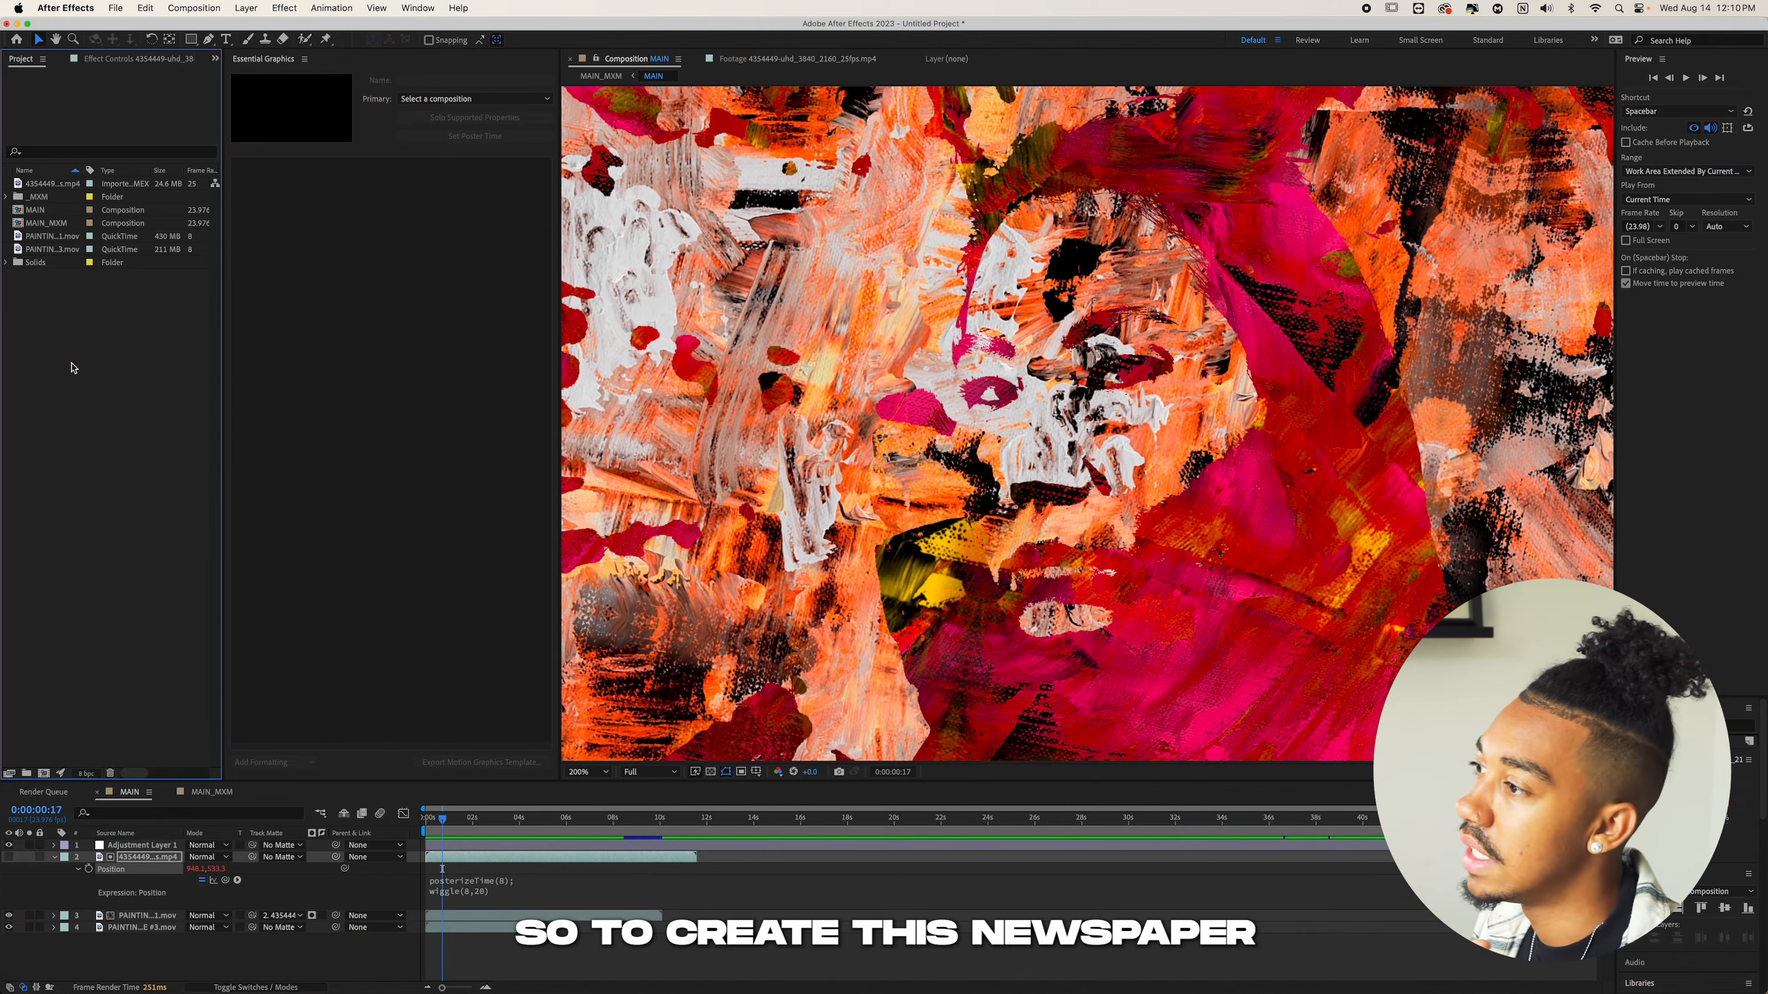
Create a 3840 x 2160 px composition and set its frame rate to 8 fps
right_click(72, 368)
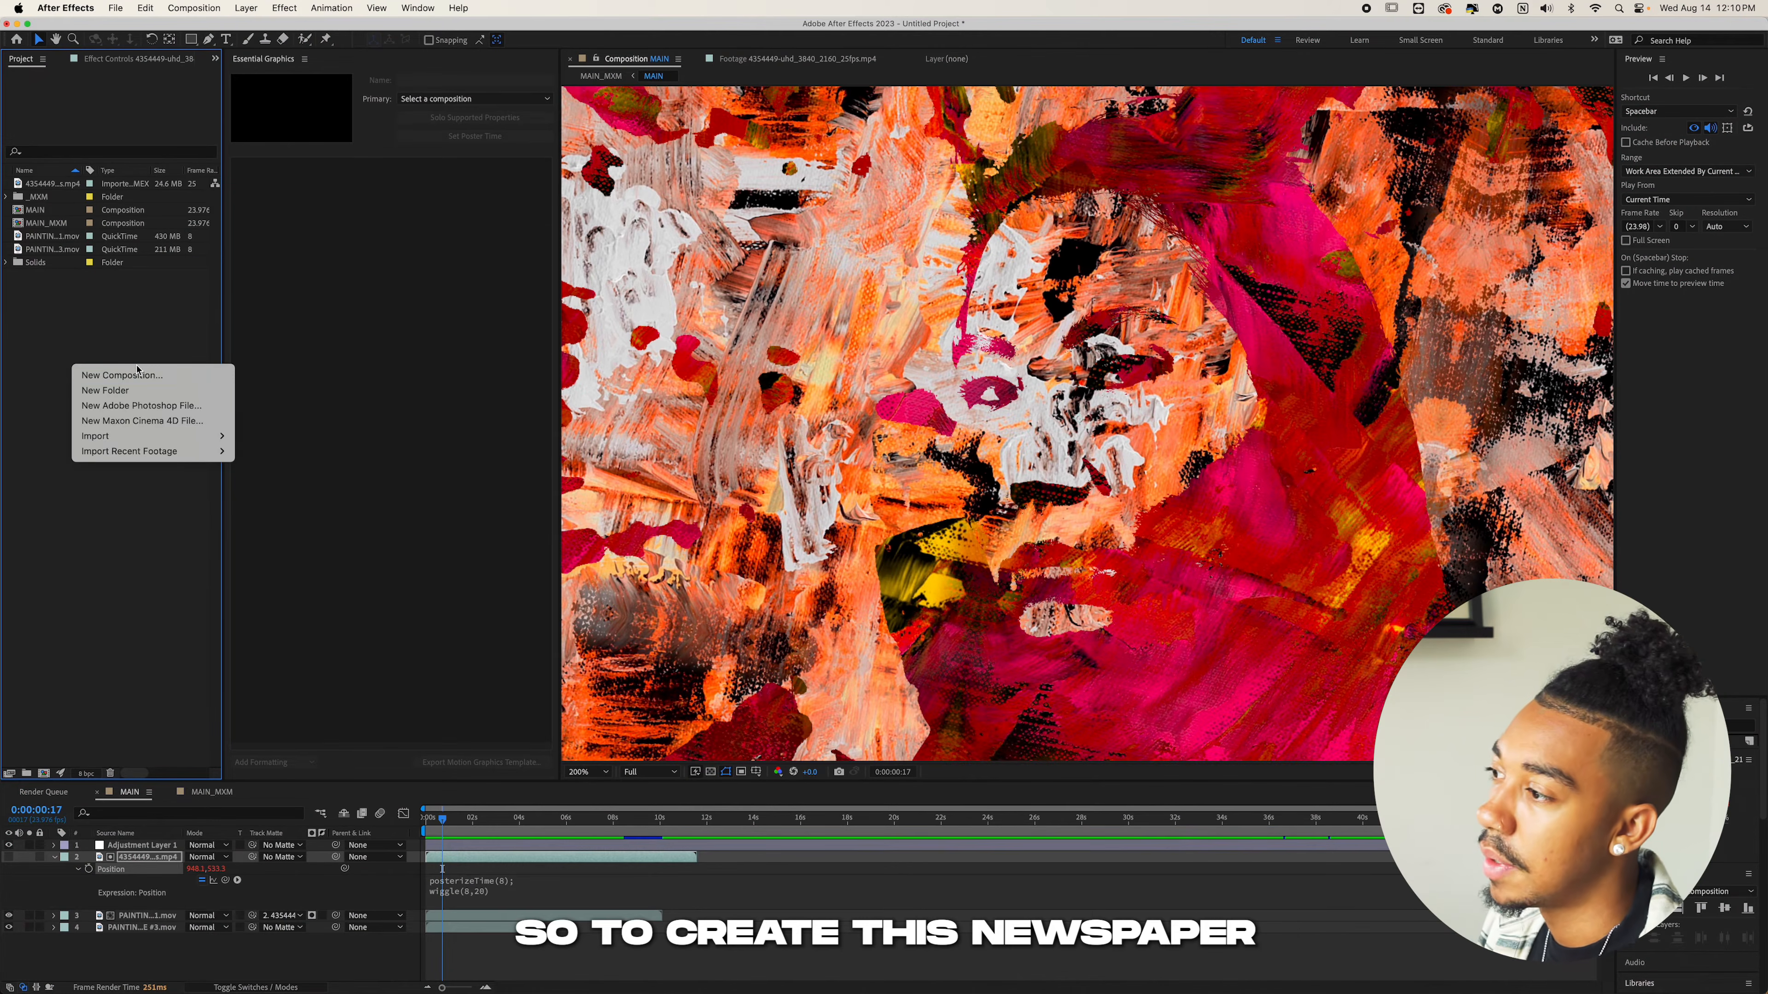
left_click(95, 376)
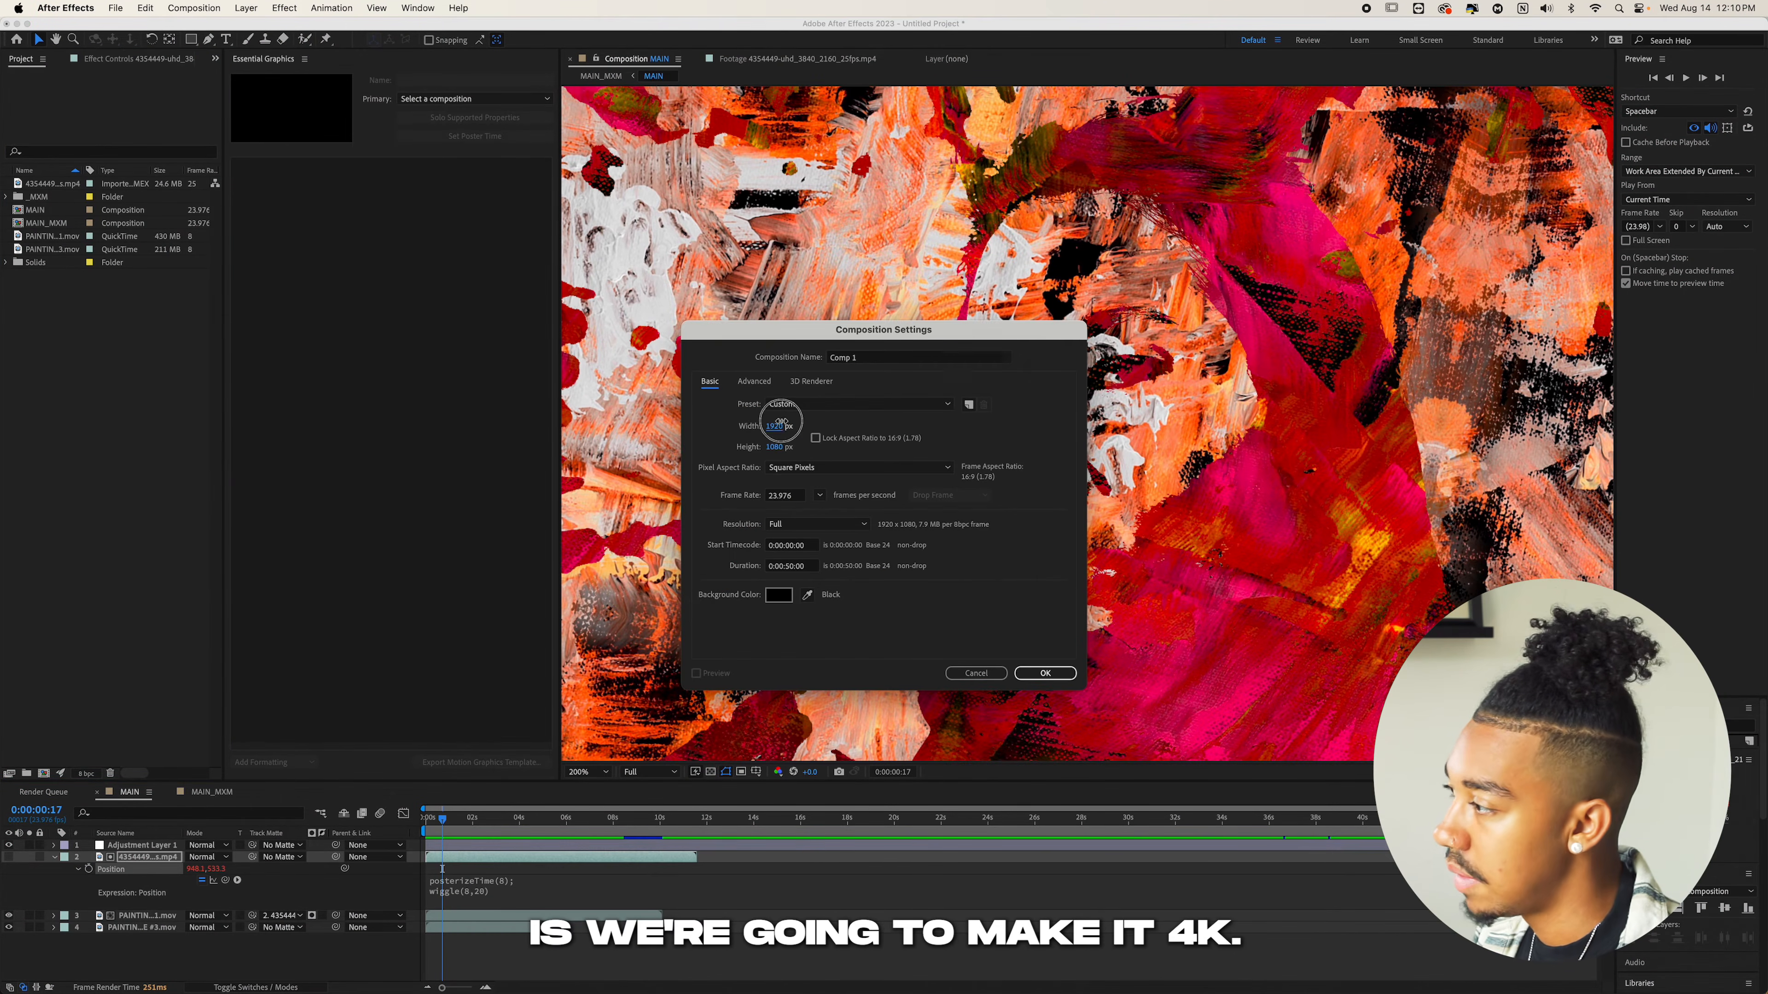
left_click(773, 425)
type("3840")
left_click(776, 446)
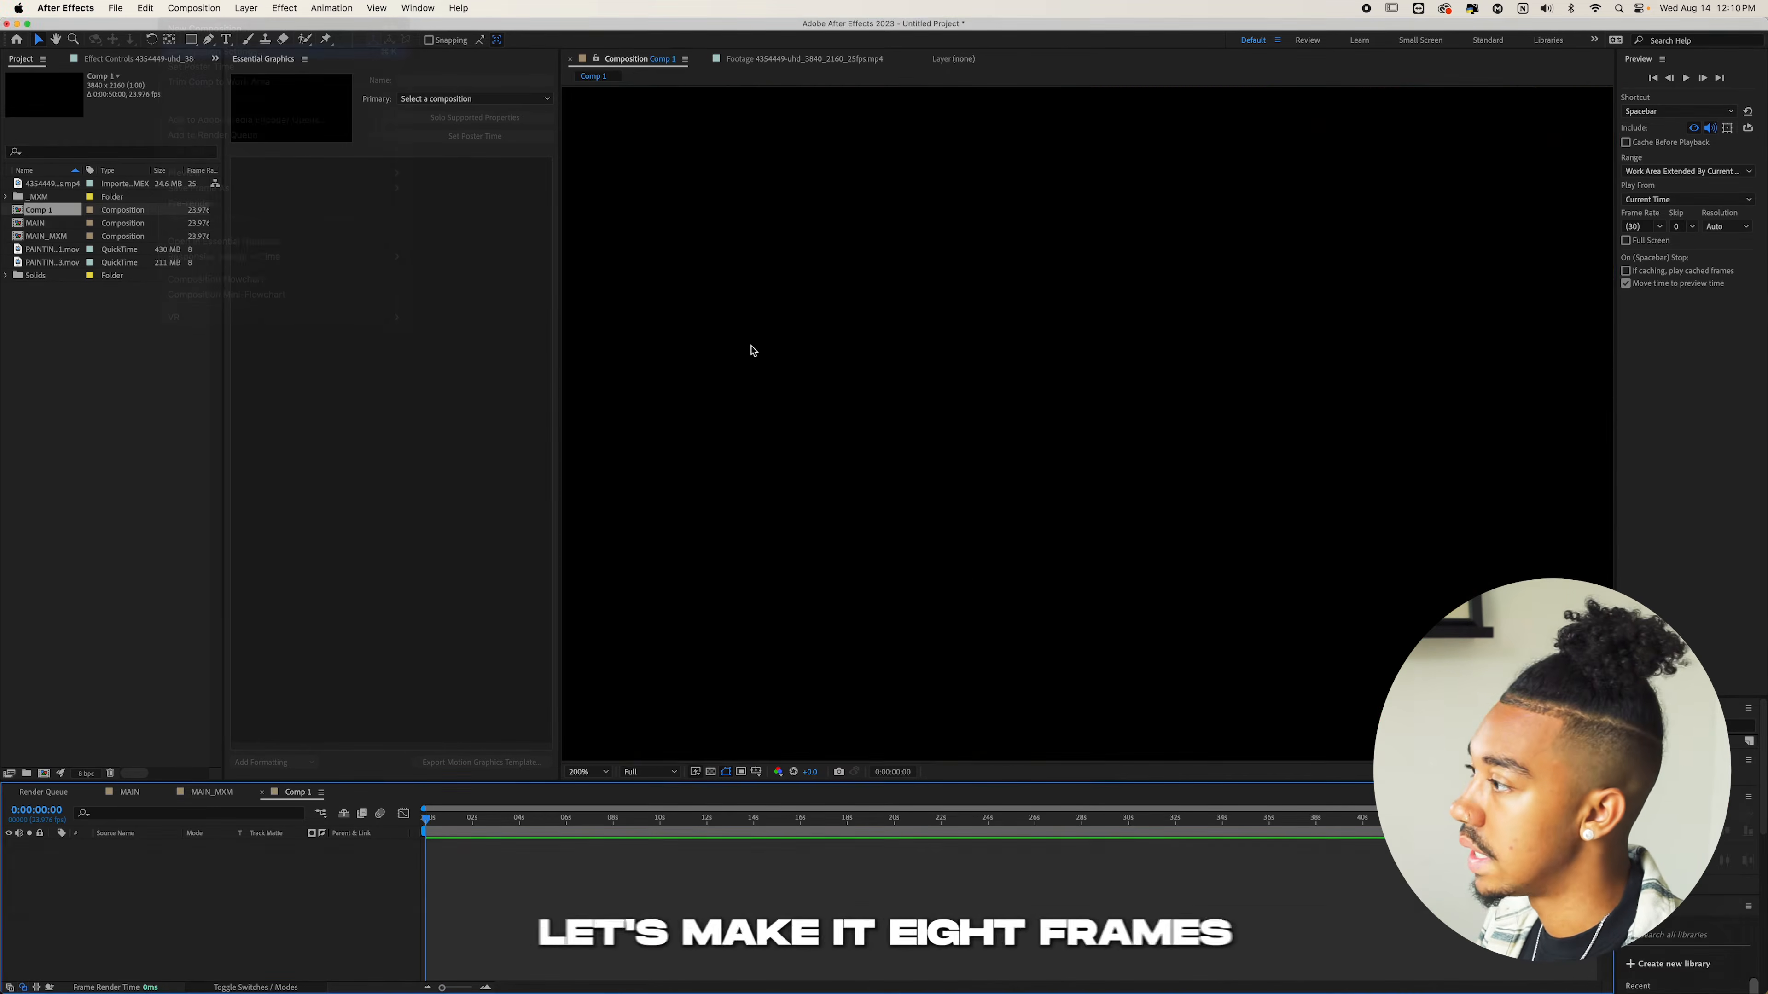
key("ctrl+k")
left_click(795, 499)
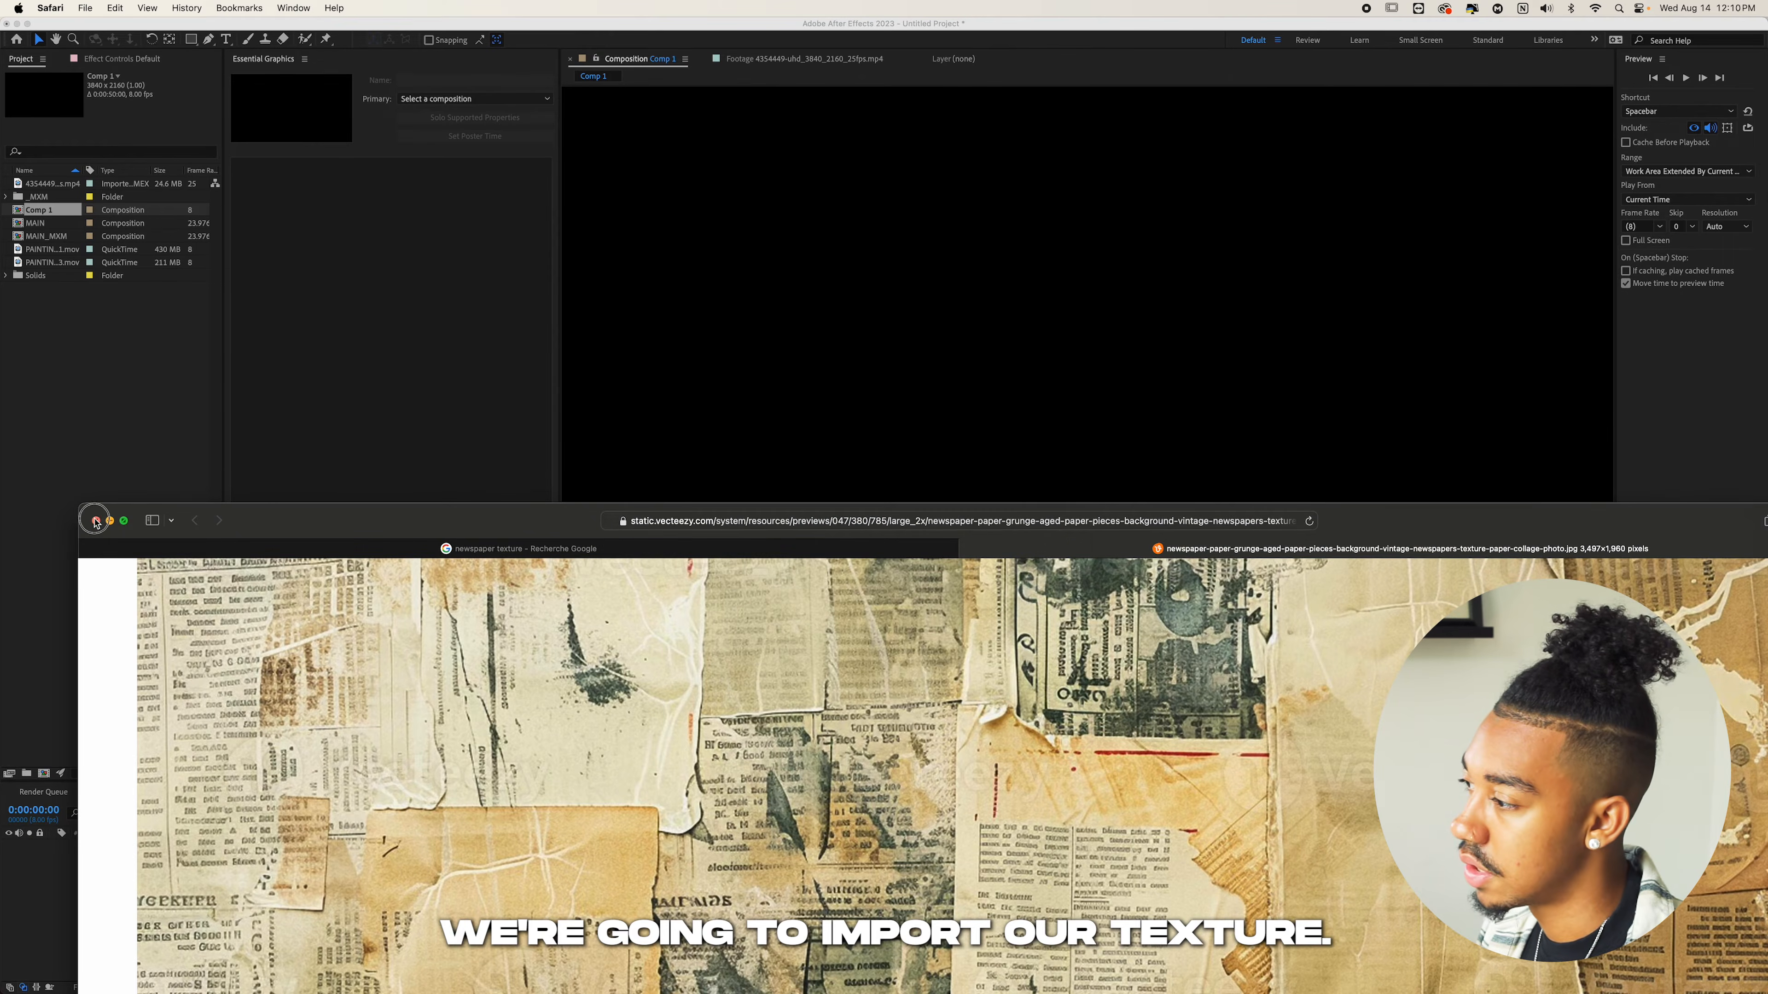
Return from the browser to After Effects, add the newspaper texture image to Comp 1, and scale it to 120%
left_click(95, 520)
key("super+Tab")
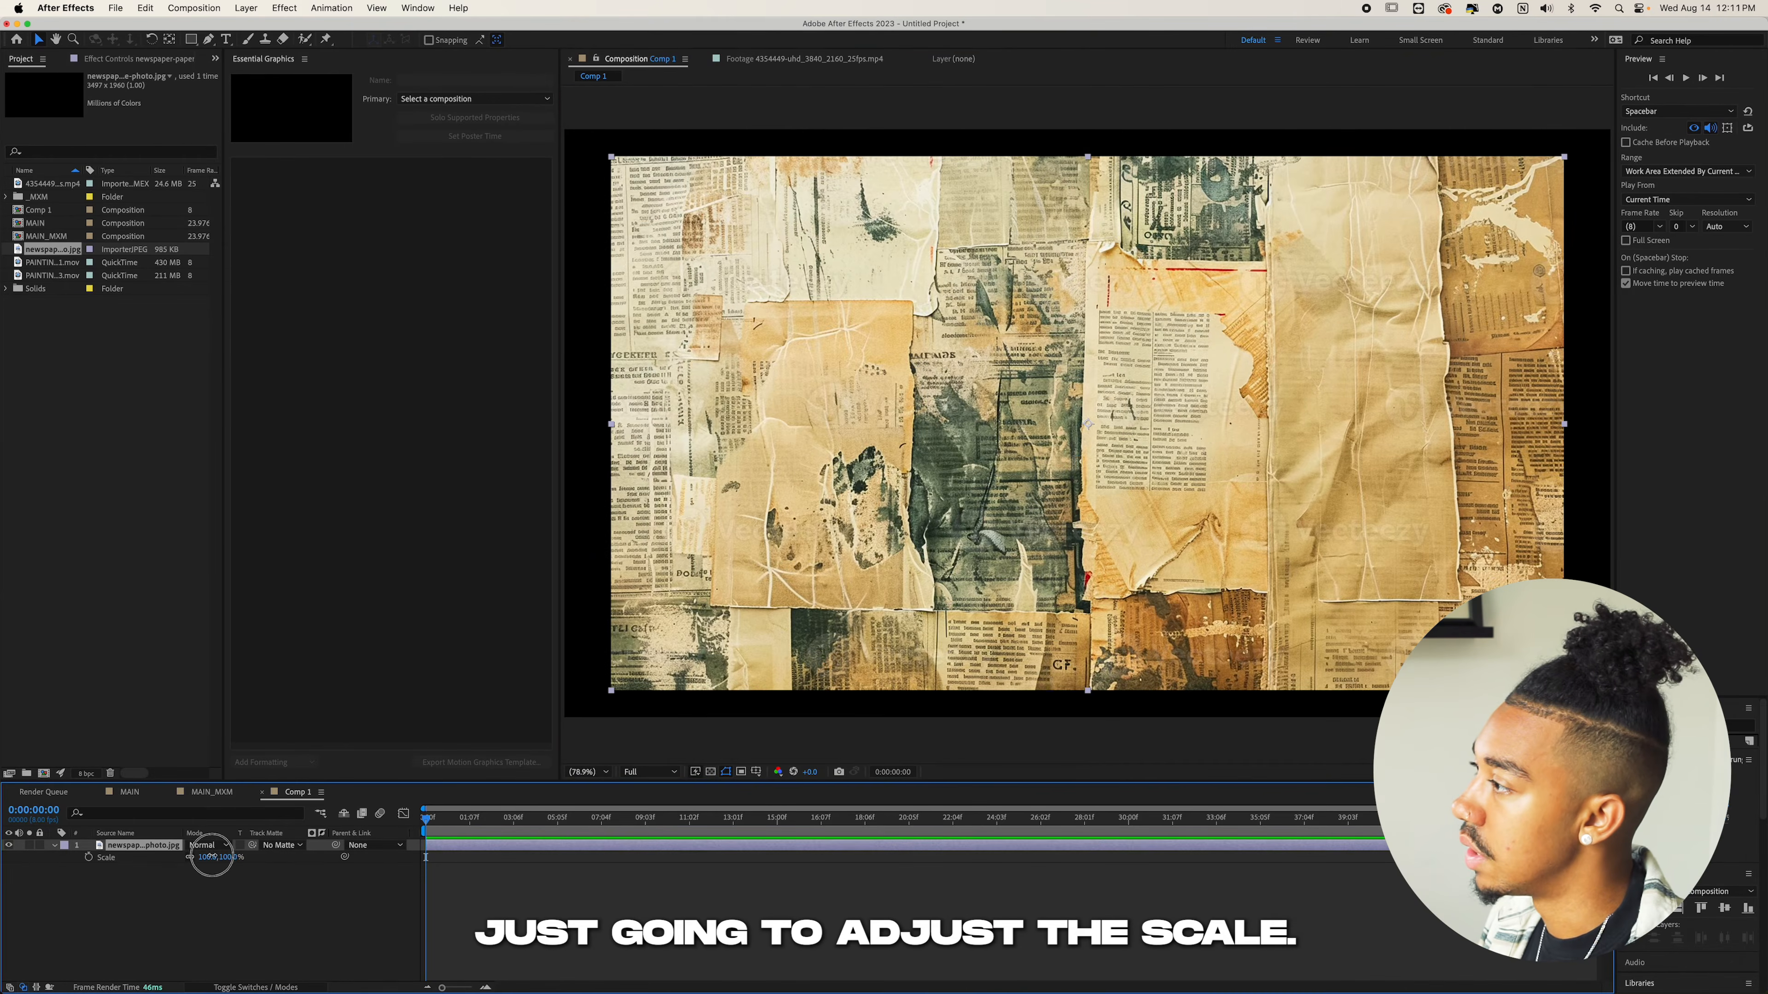
left_click_drag(209, 856, 228, 857)
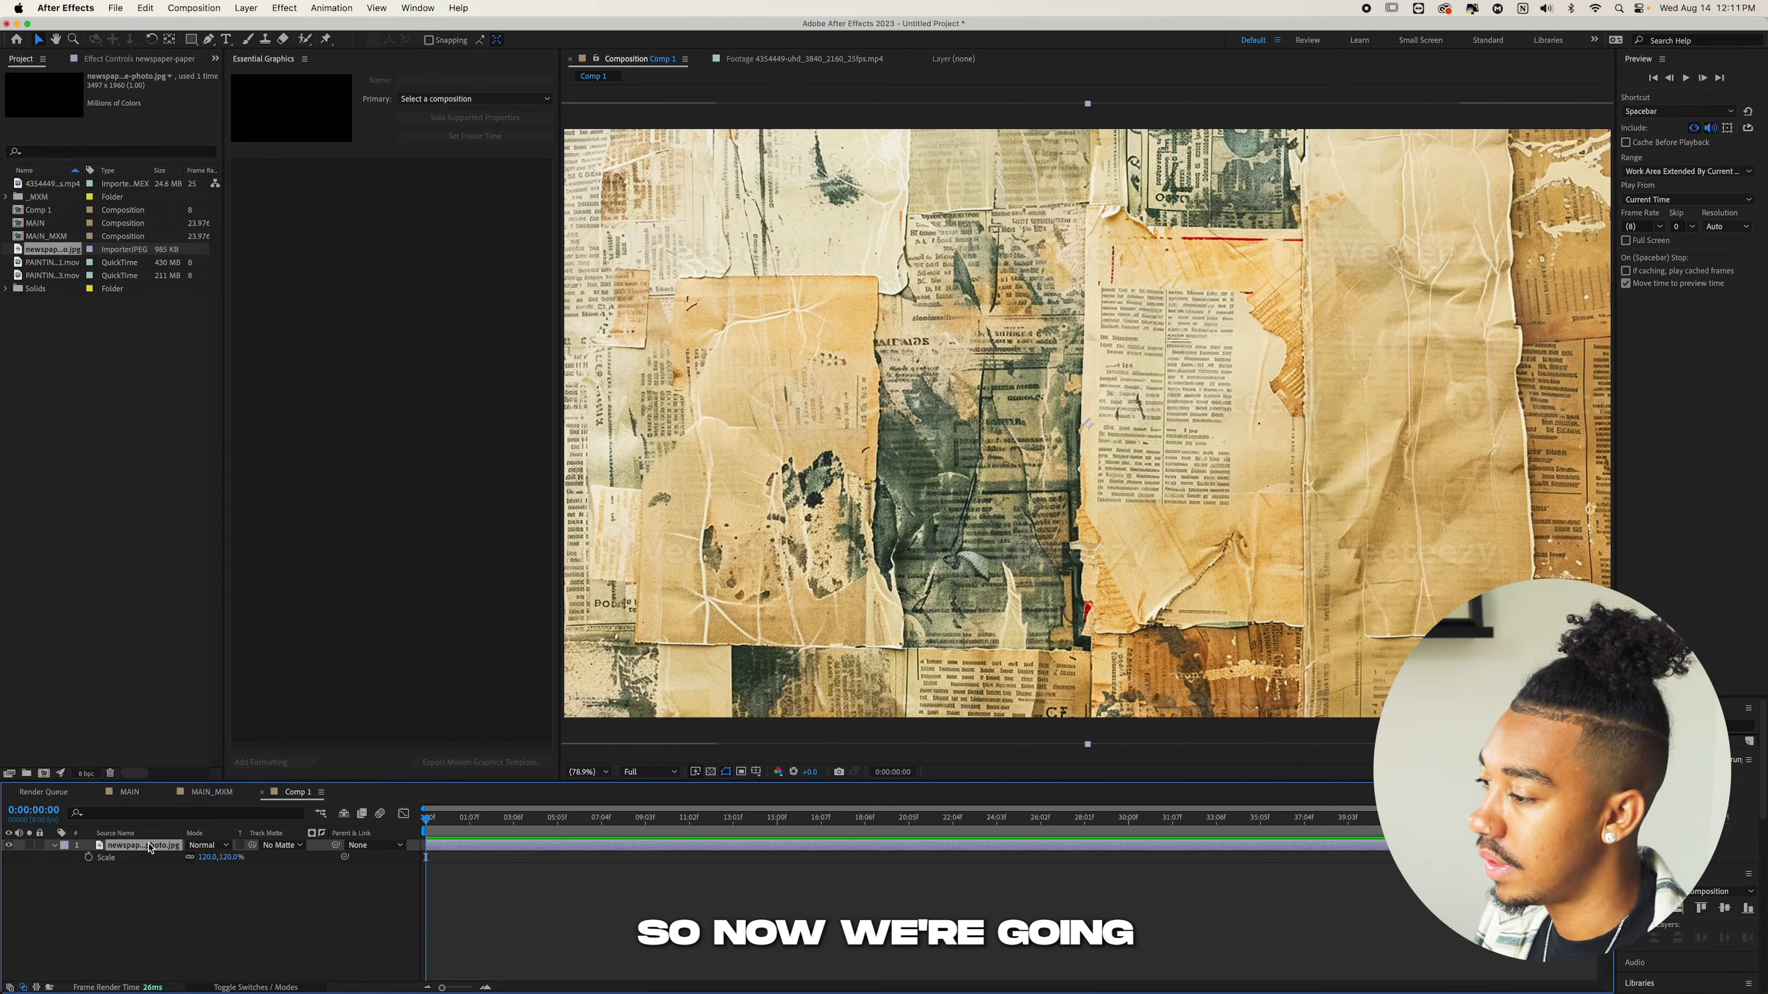
Pre-compose the newspaper layer as TEXTURE, moving all attributes into the new composition
right_click(149, 848)
left_click(202, 896)
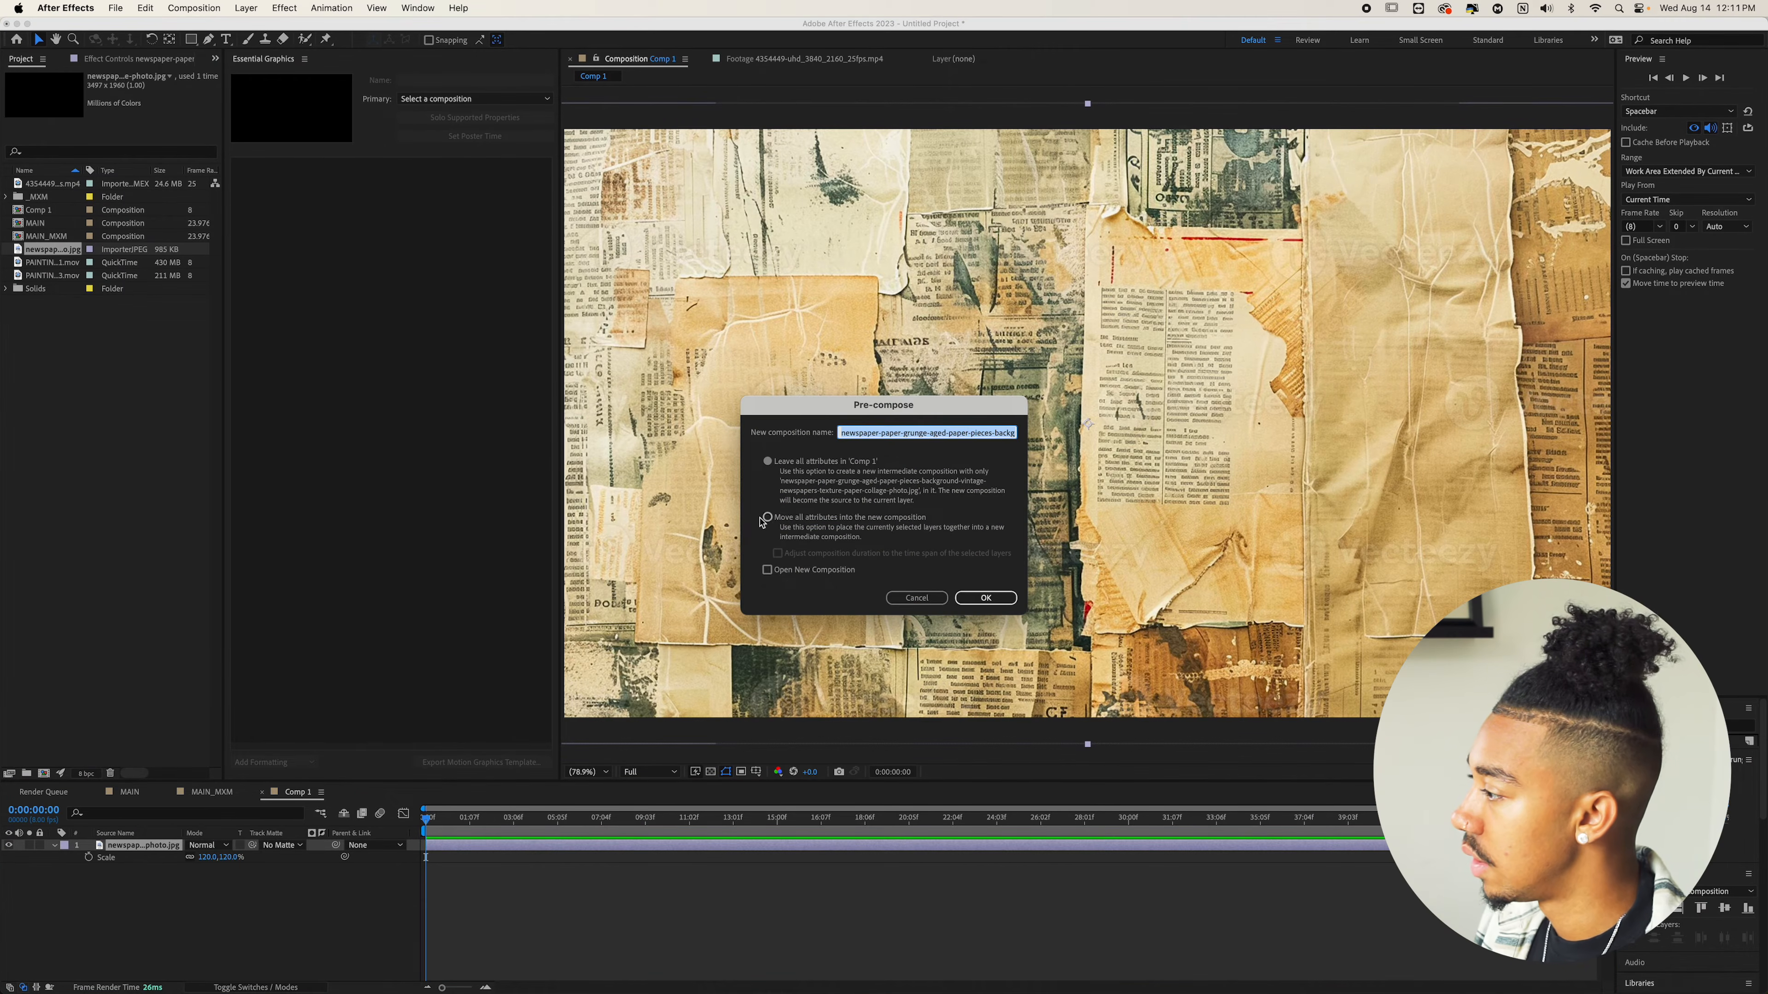
left_click(862, 435)
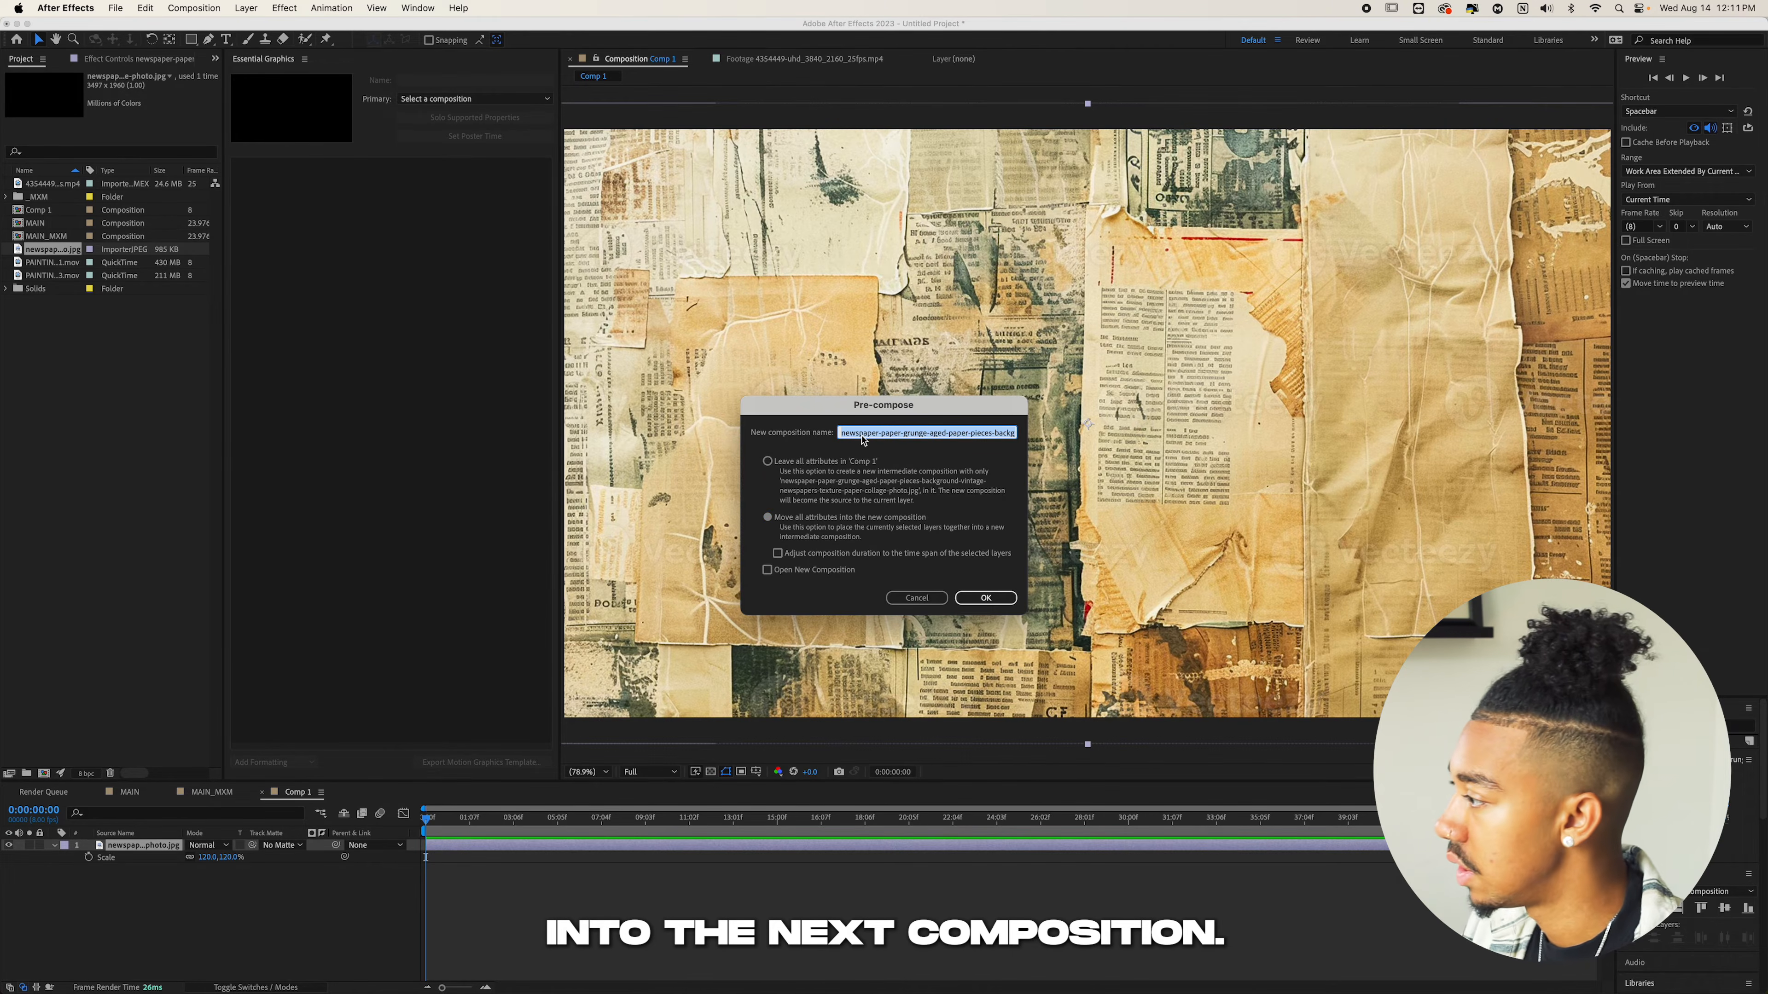
type("TEXTURE")
key("Return")
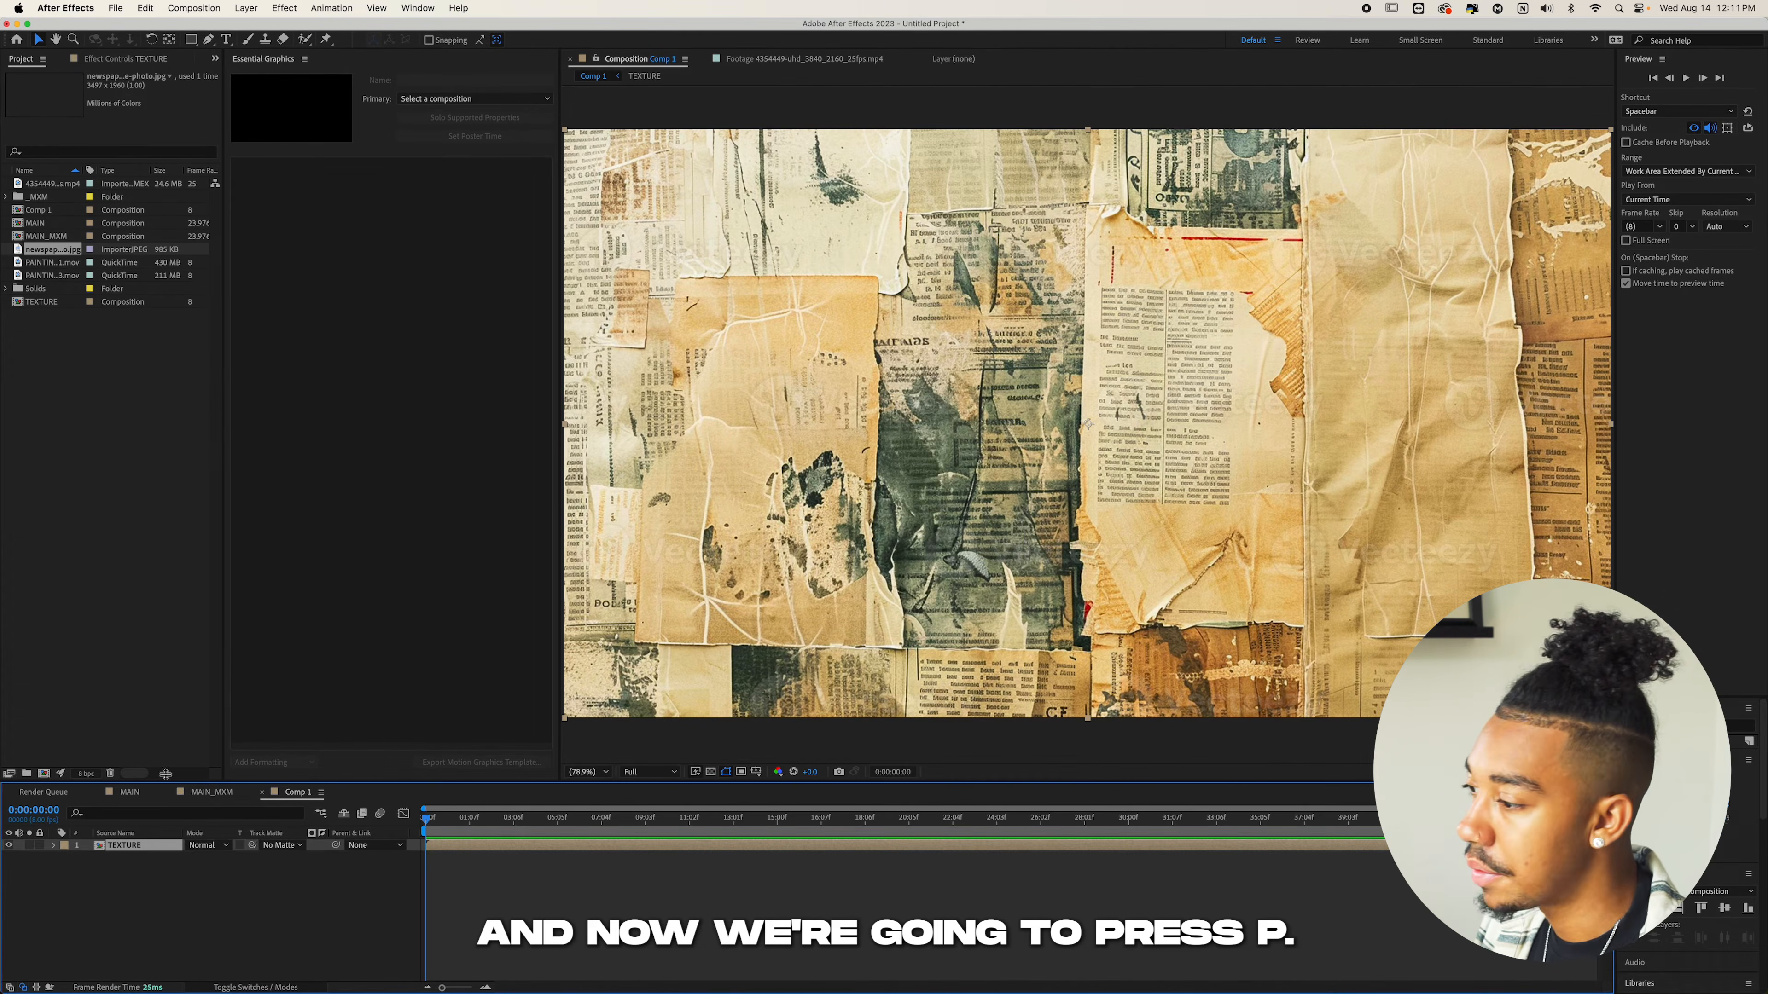
Add the expression wiggle(6,4000) to the TEXTURE layer's Position and preview the motion
key("p")
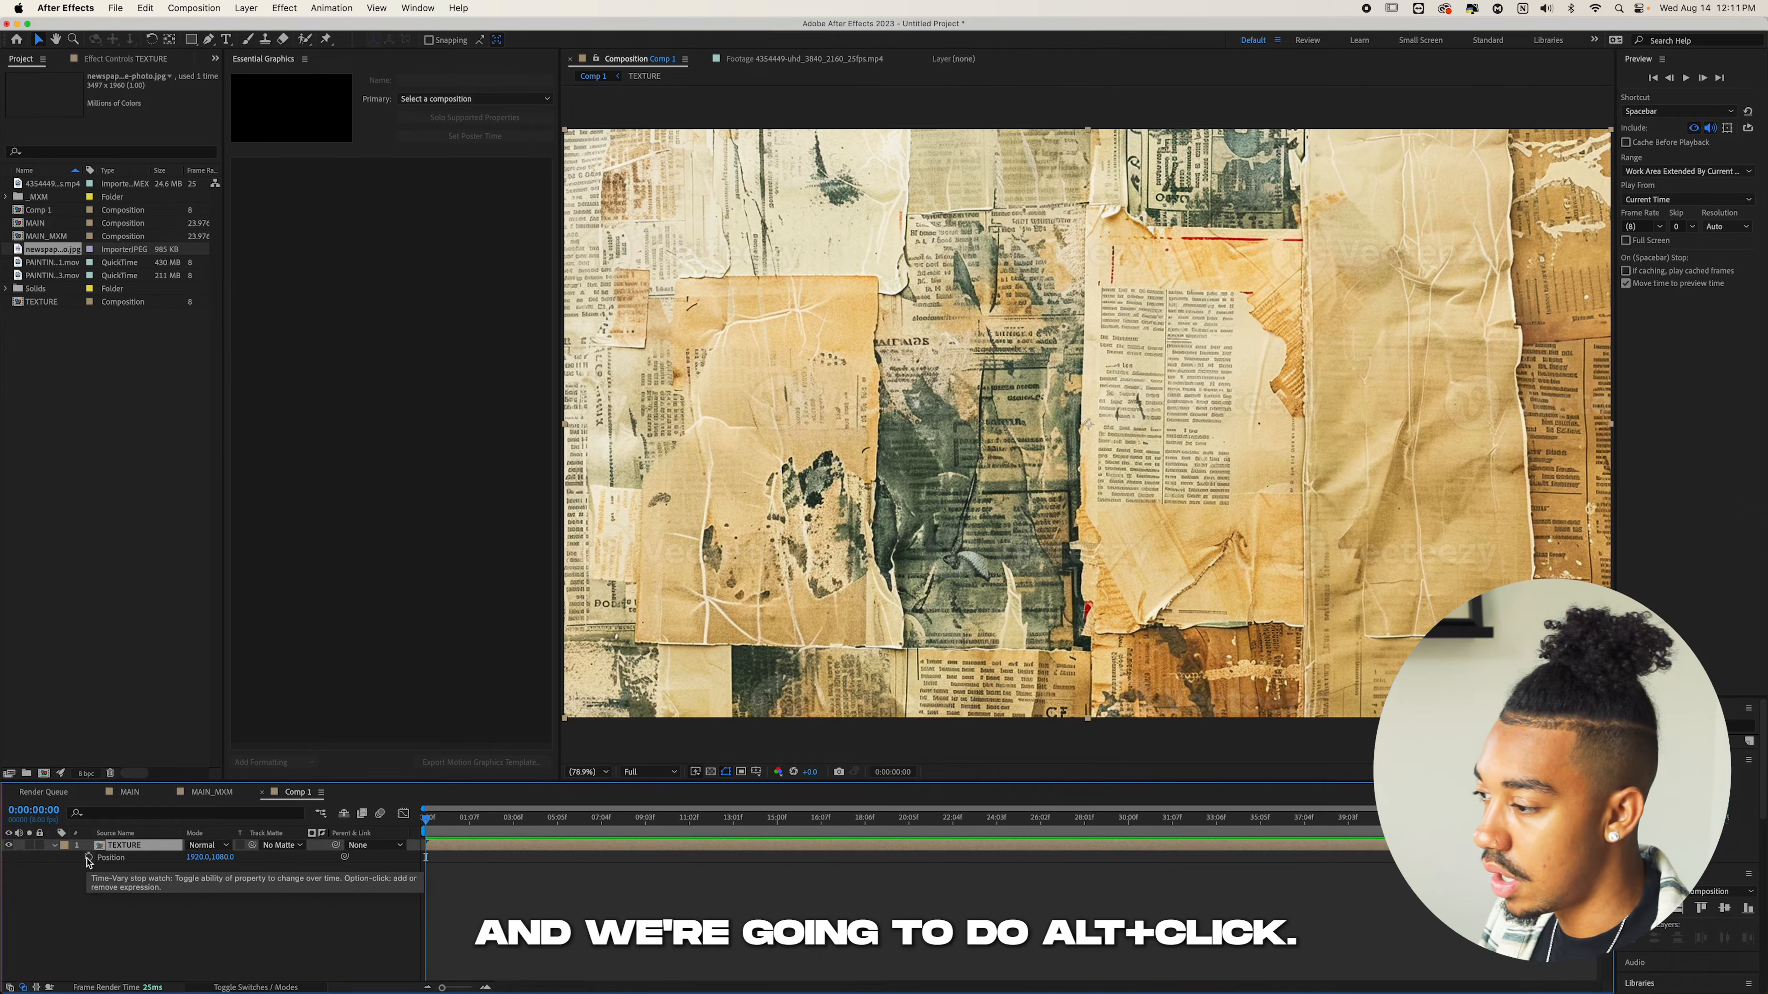
left_click(88, 858, "alt")
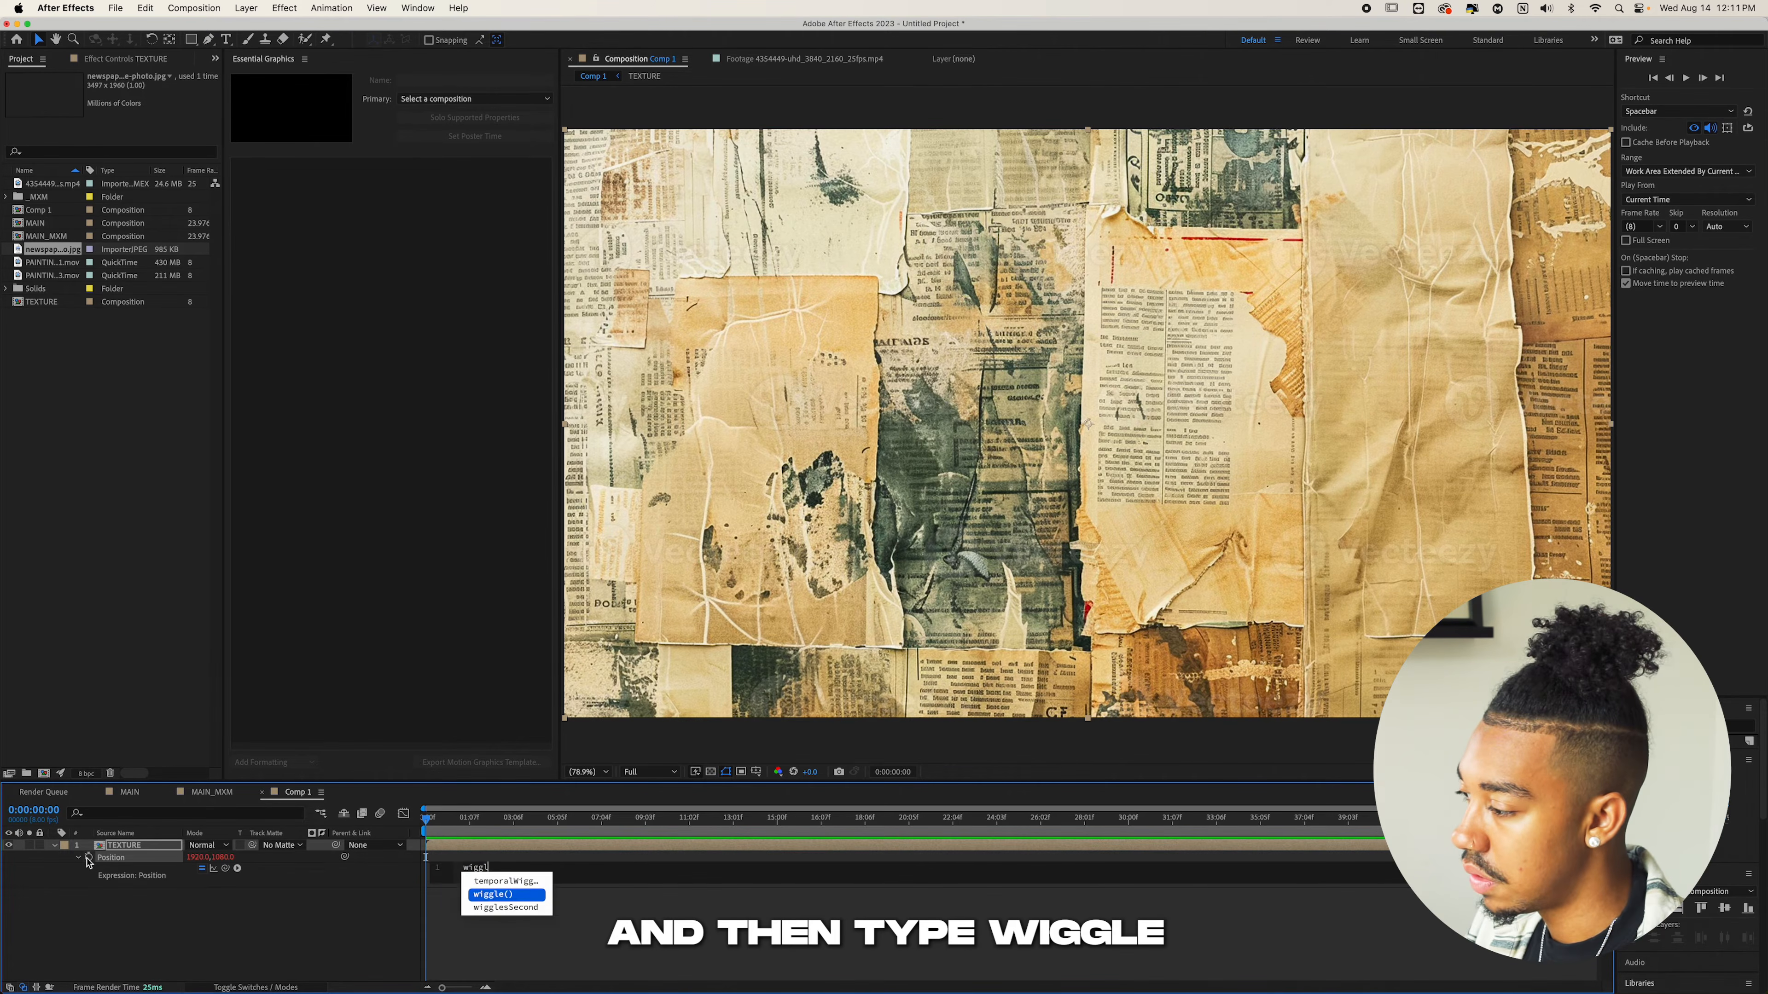
type("wiggl")
key("Return")
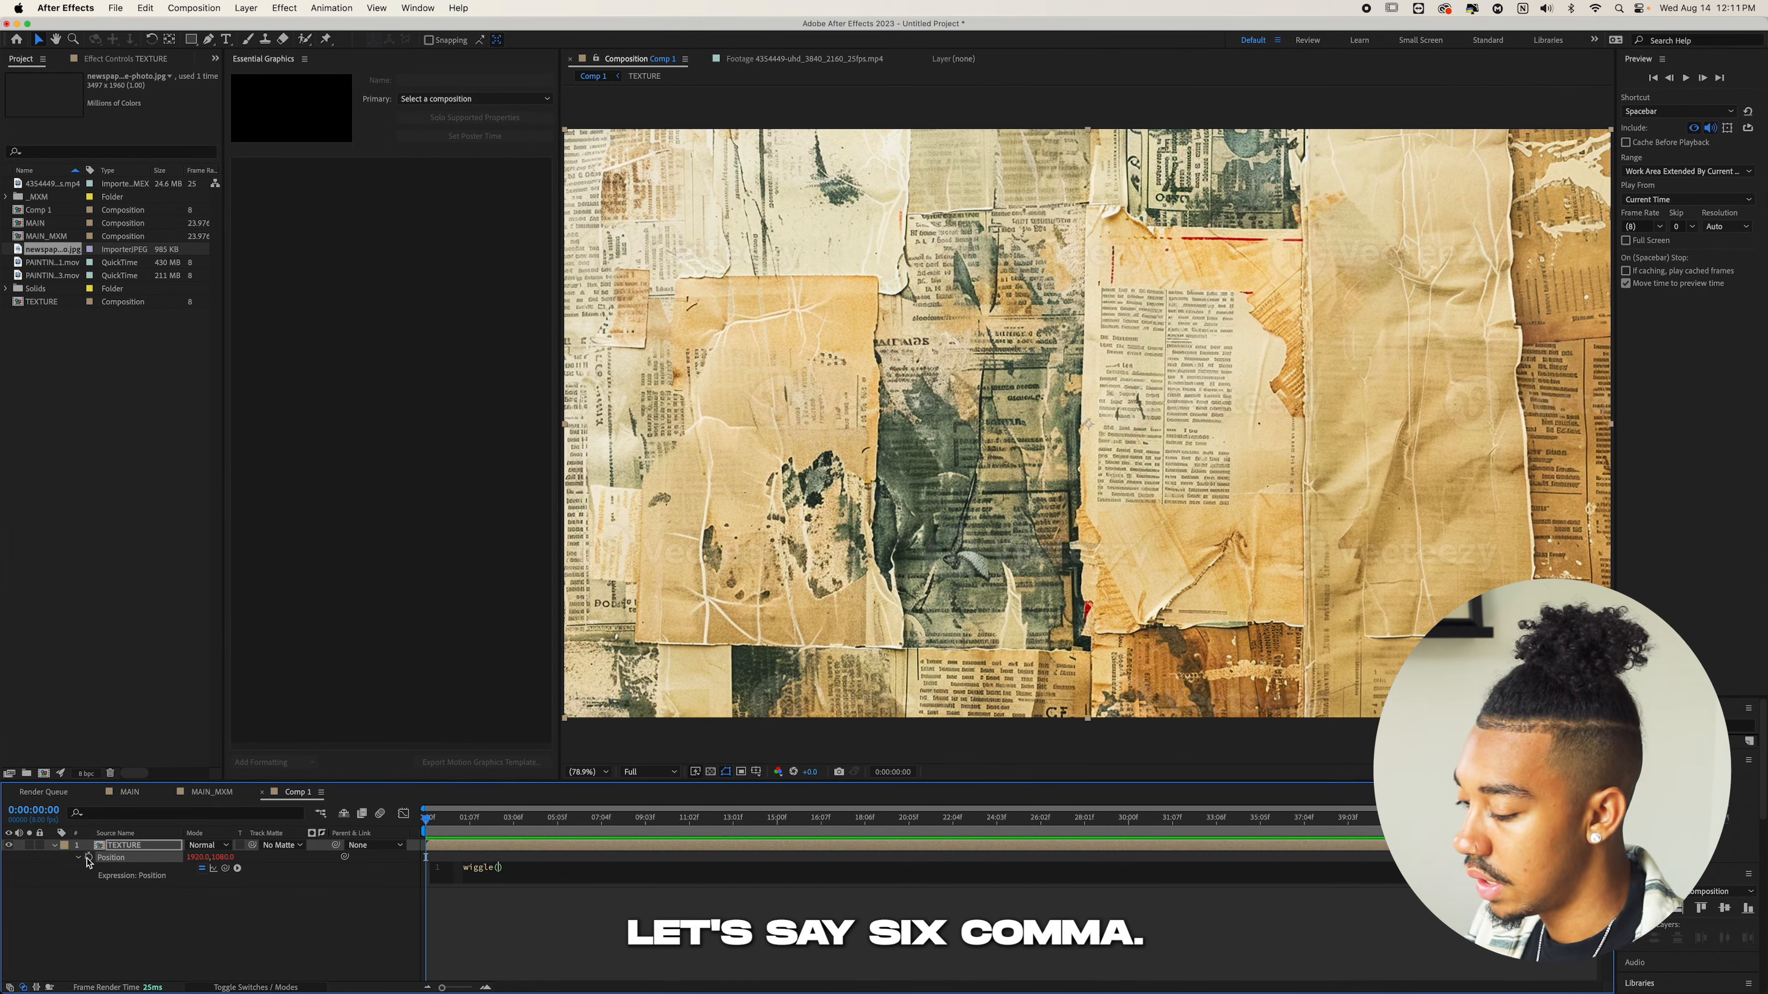
type("6,4000")
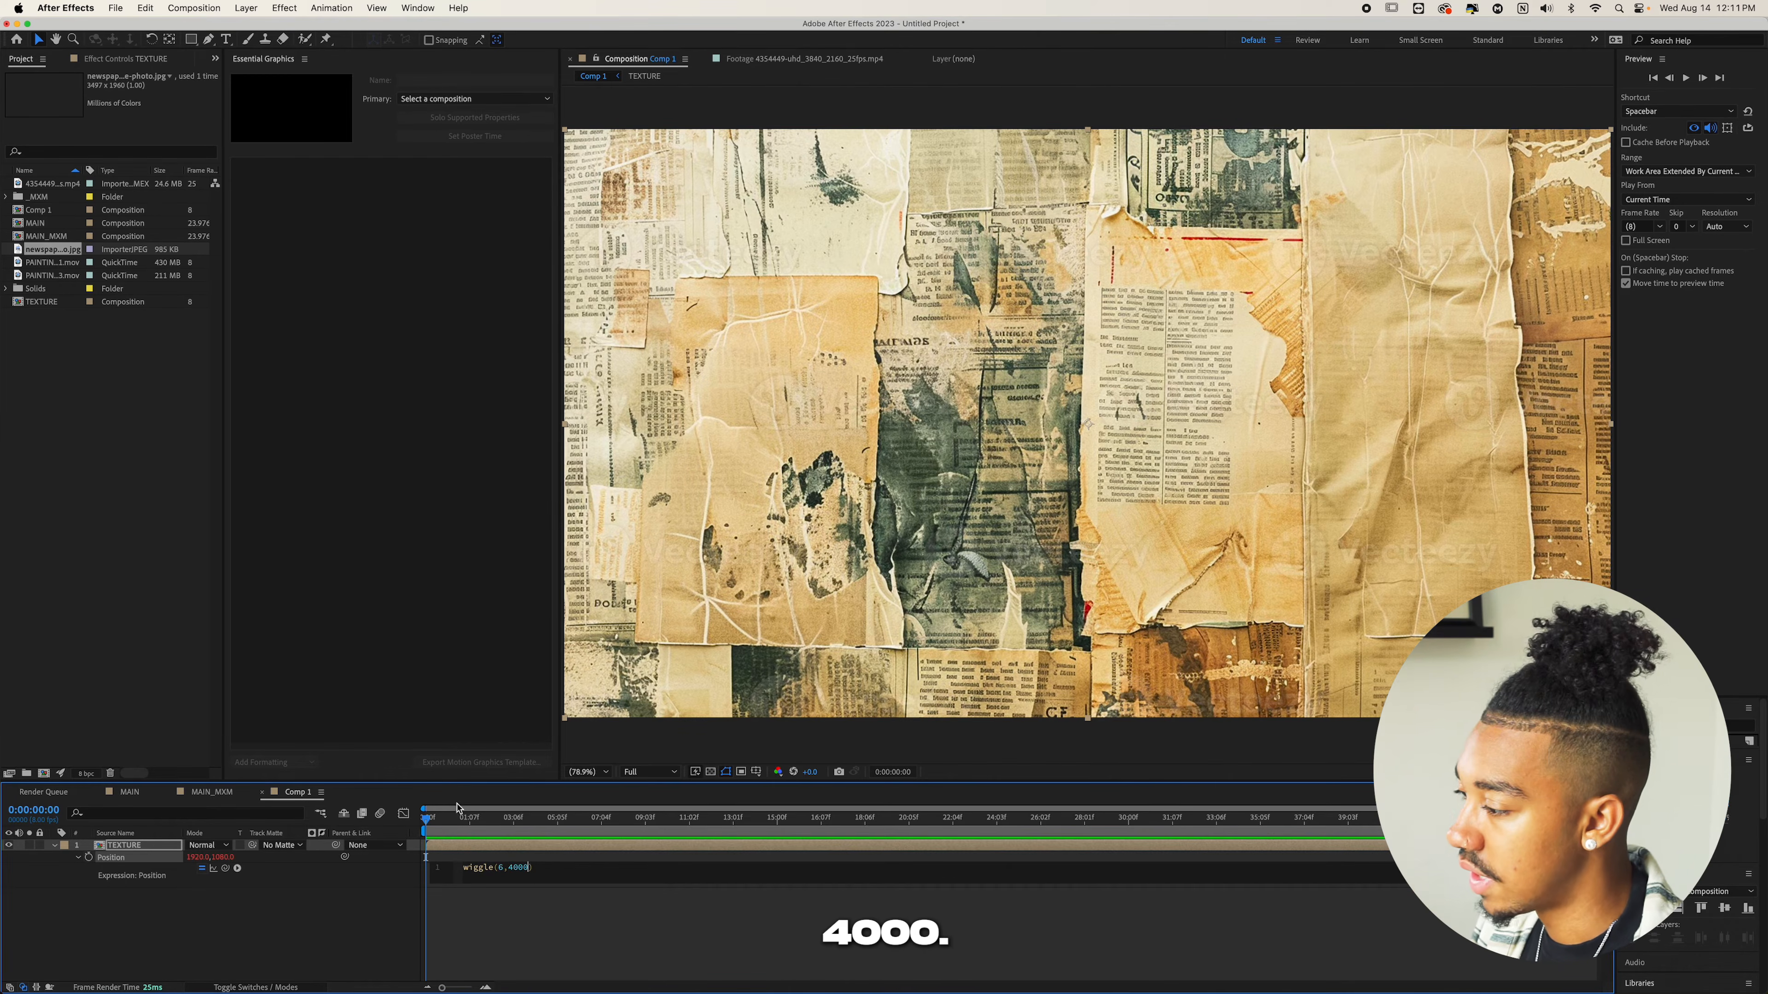
left_click(458, 824)
key("space")
key("space")
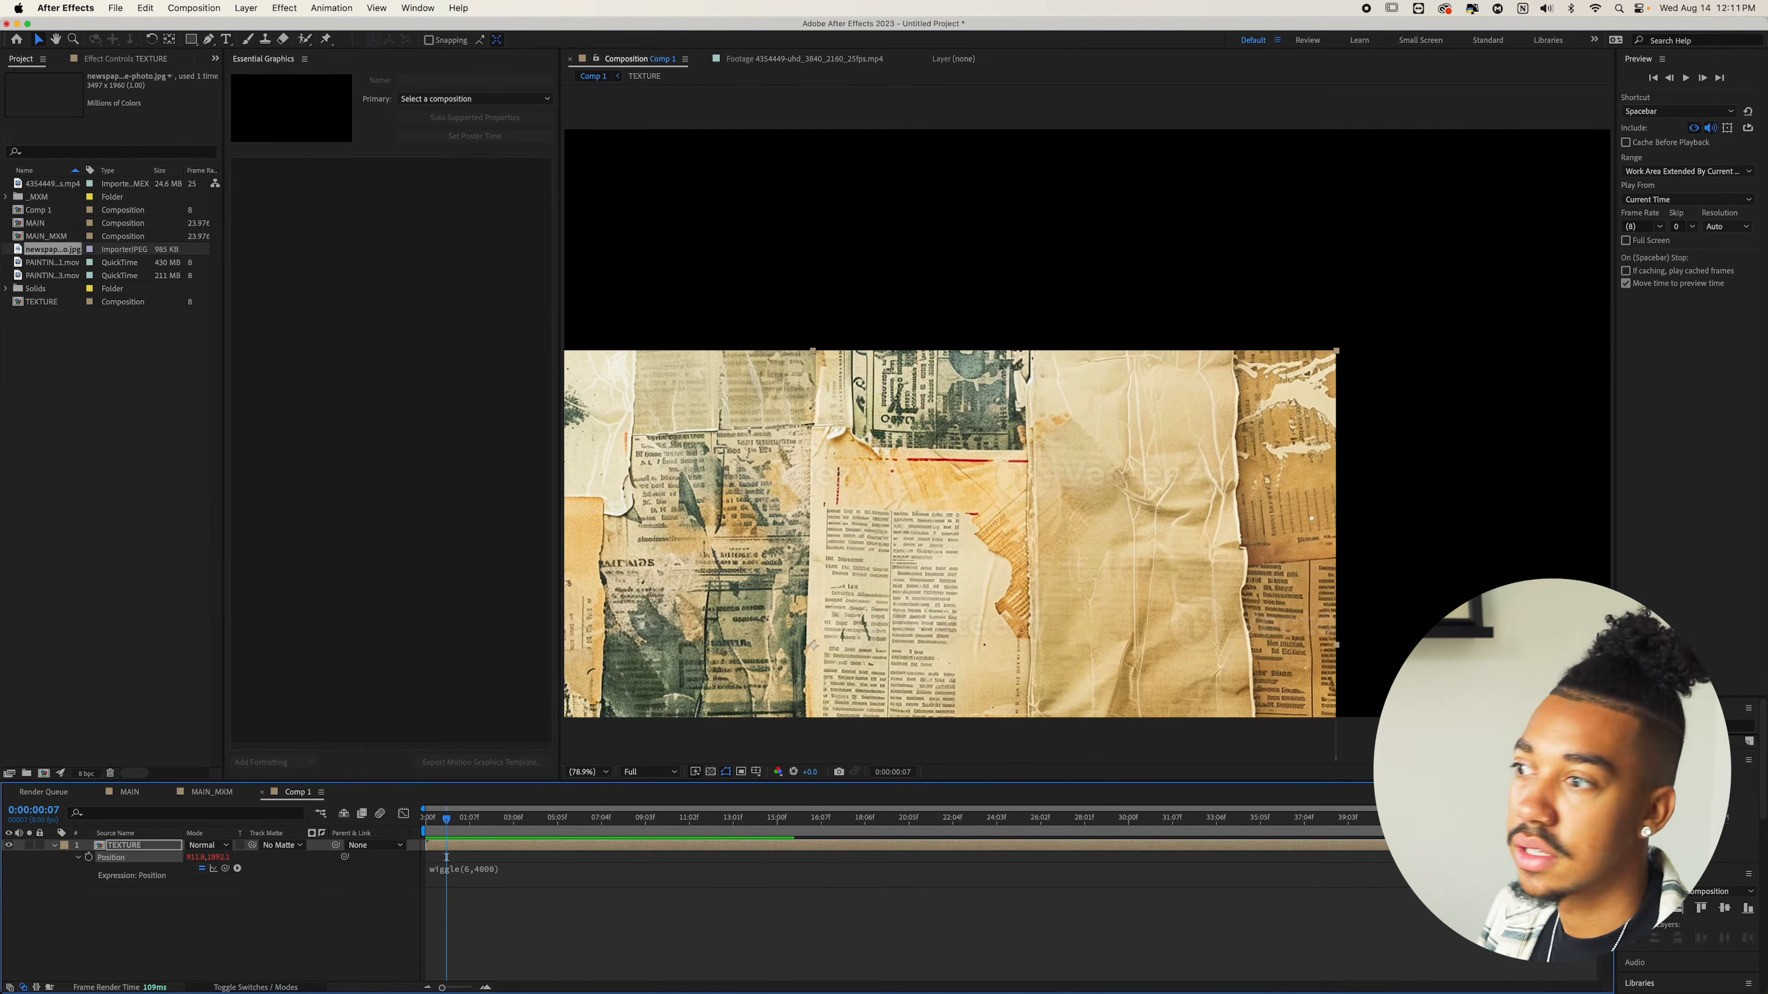
Apply CC RepeTile to the TEXTURE layer and set Expand Right, Left, Down and Up to 6000 each
key("ctrl+space")
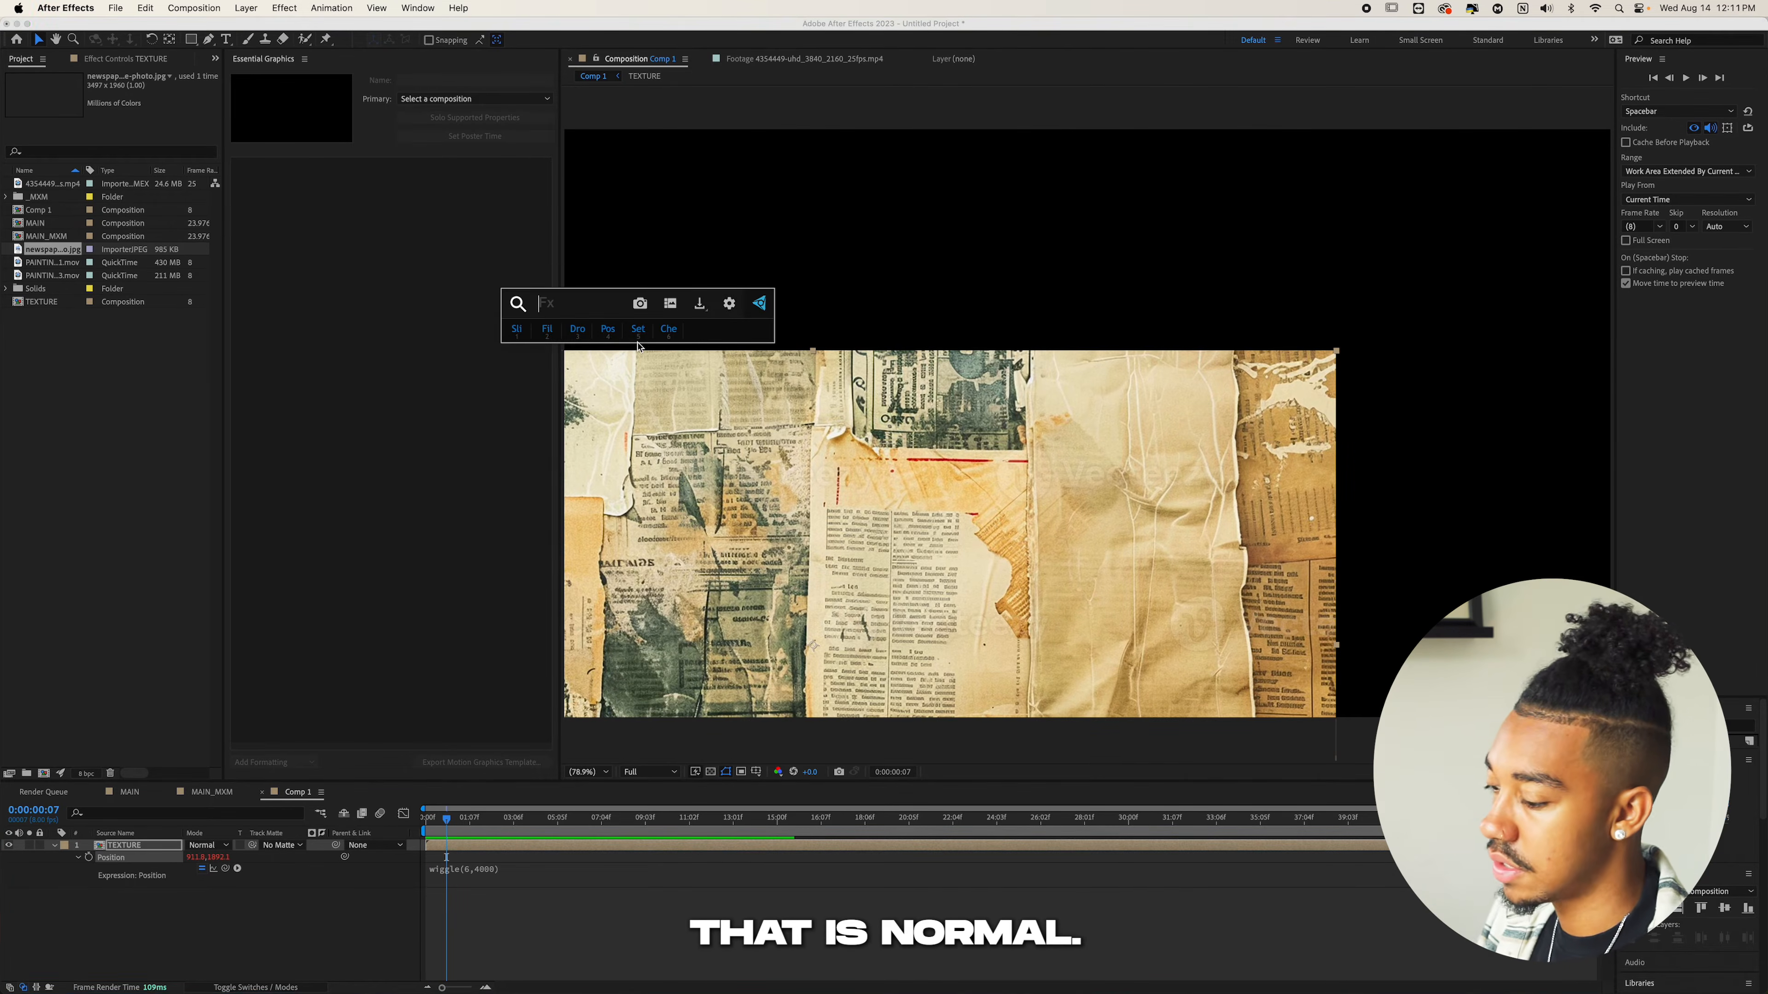
type("repeto")
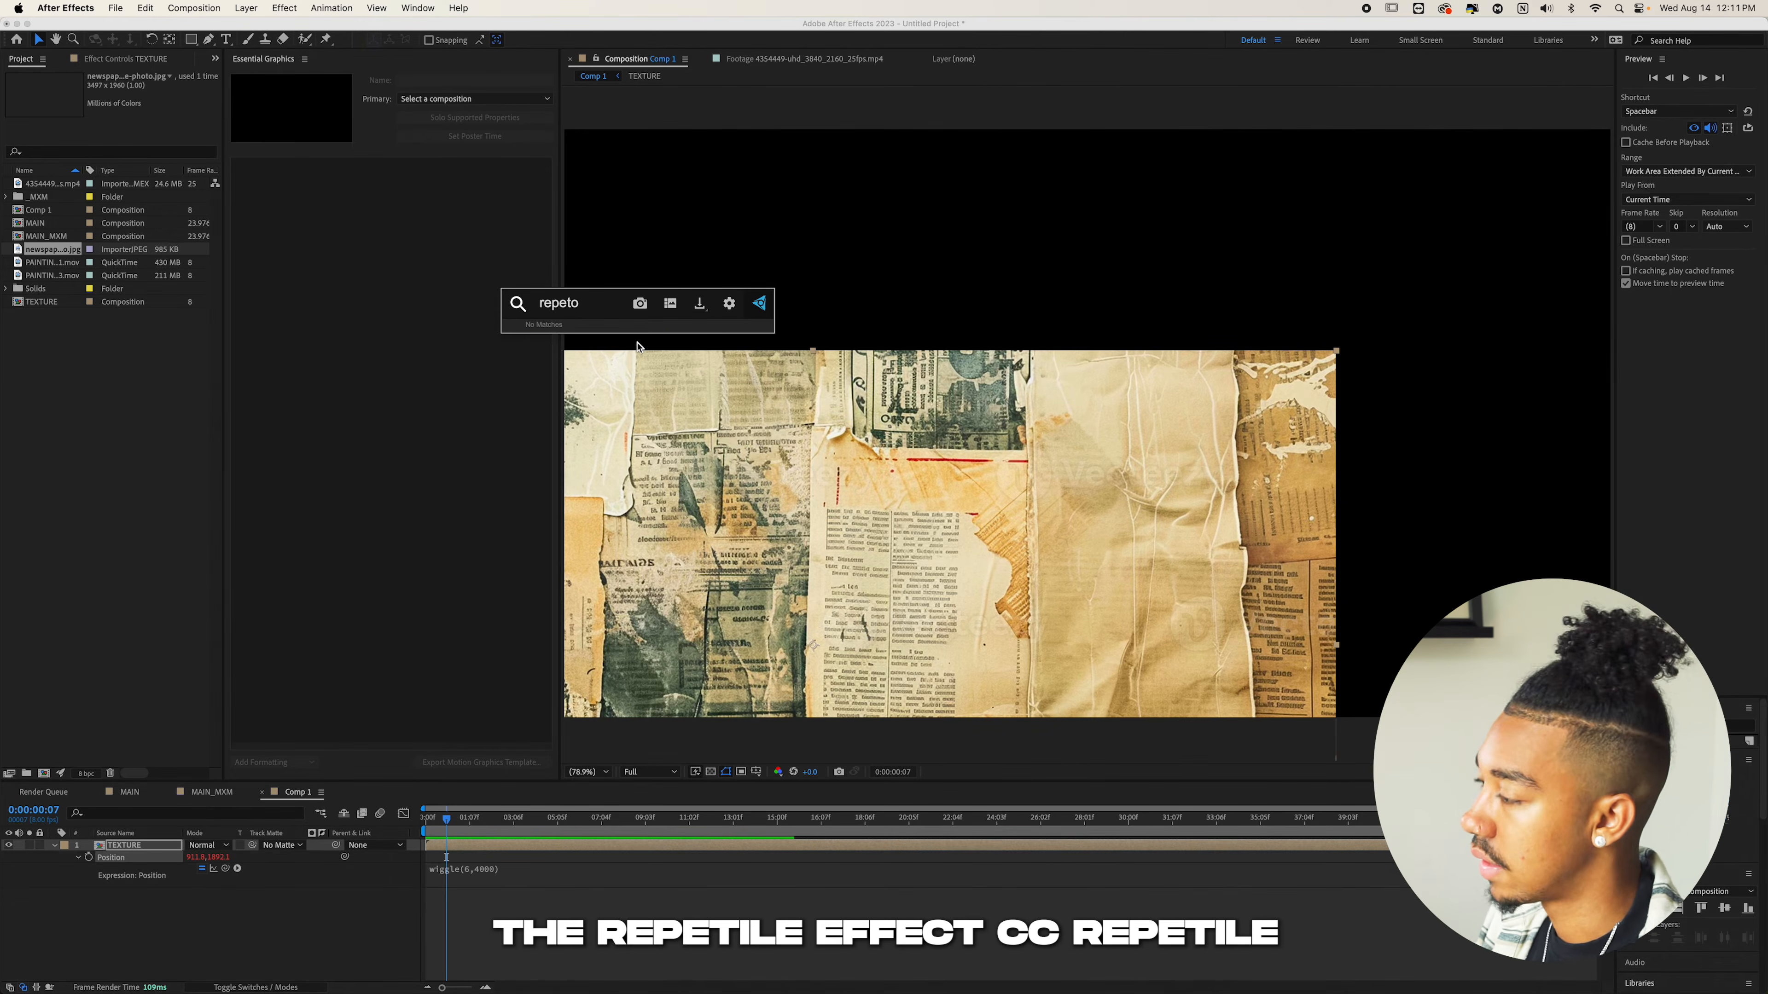
key("Return")
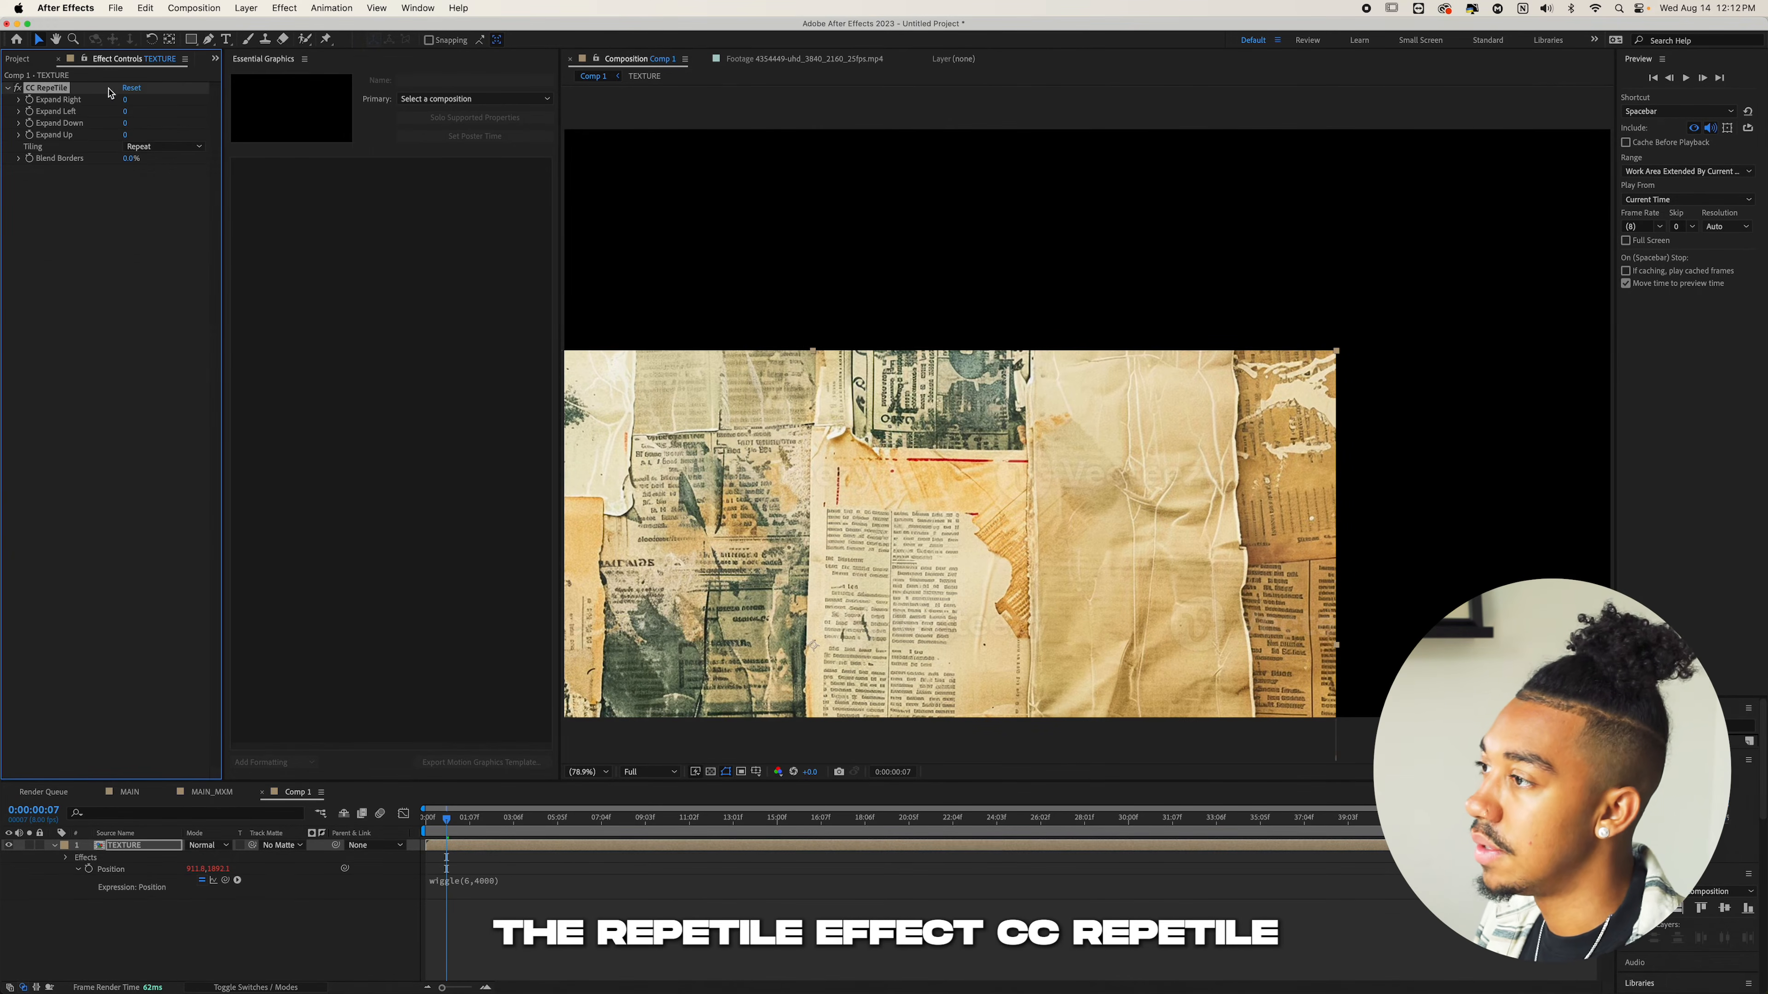
type("6000")
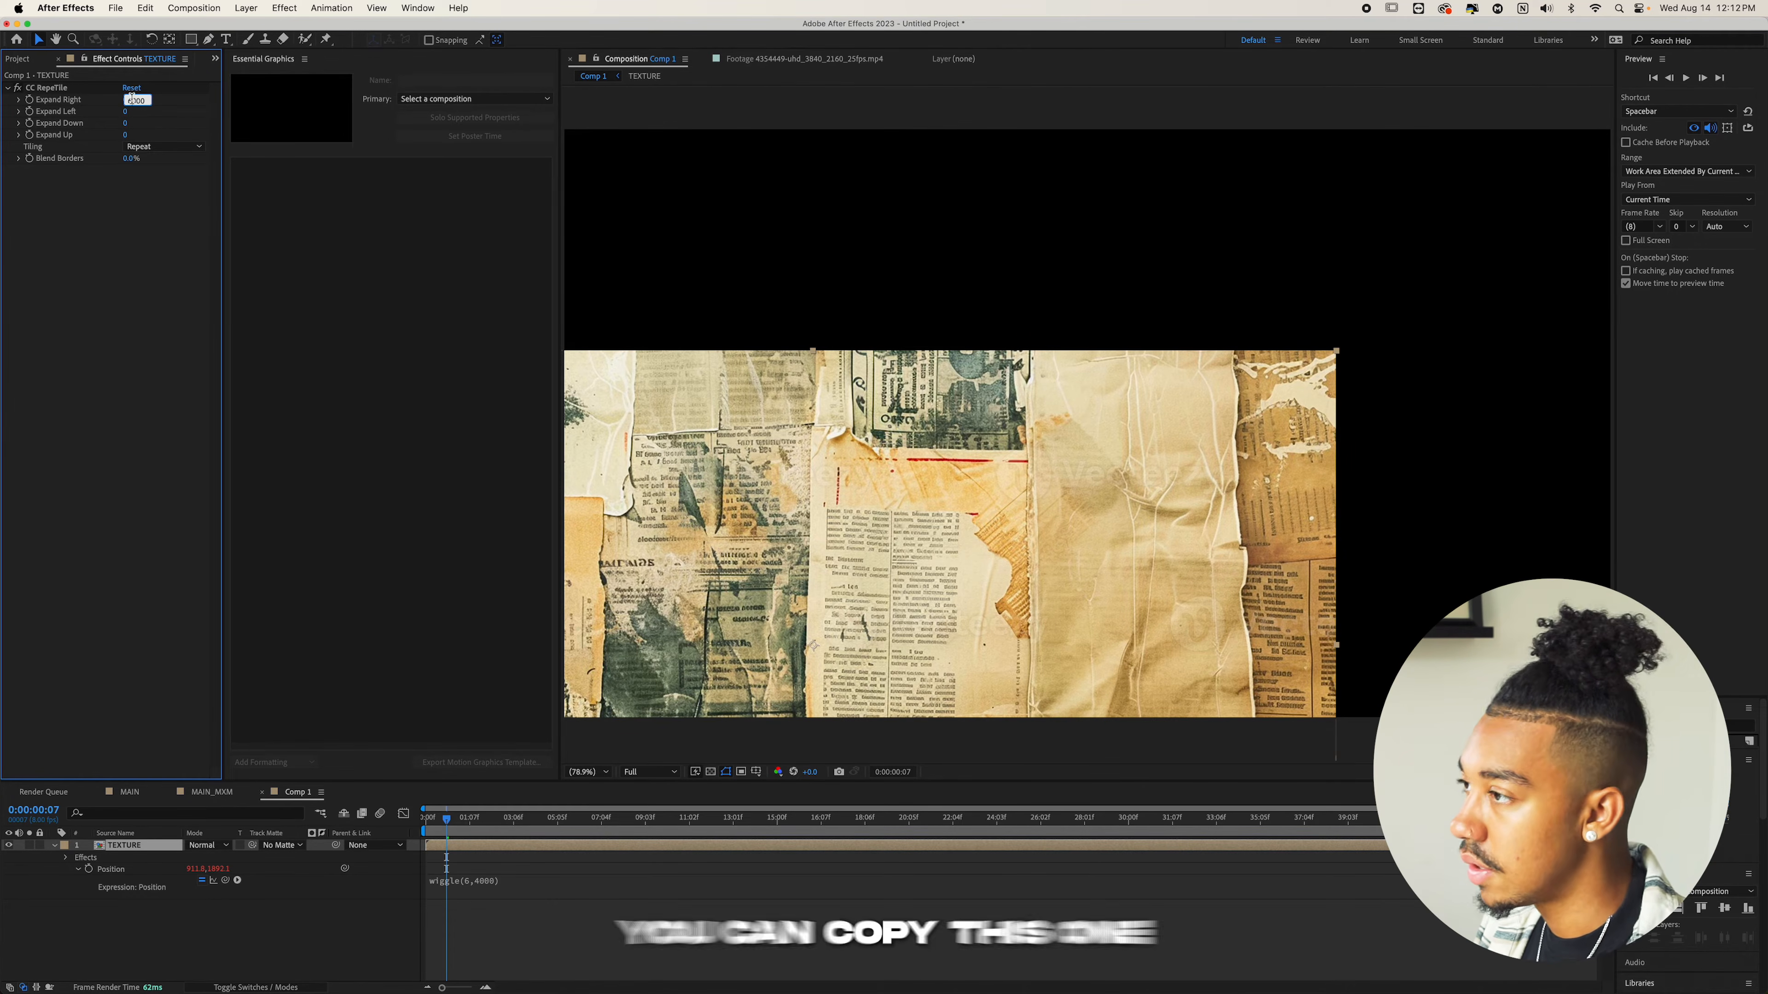
left_click(127, 113)
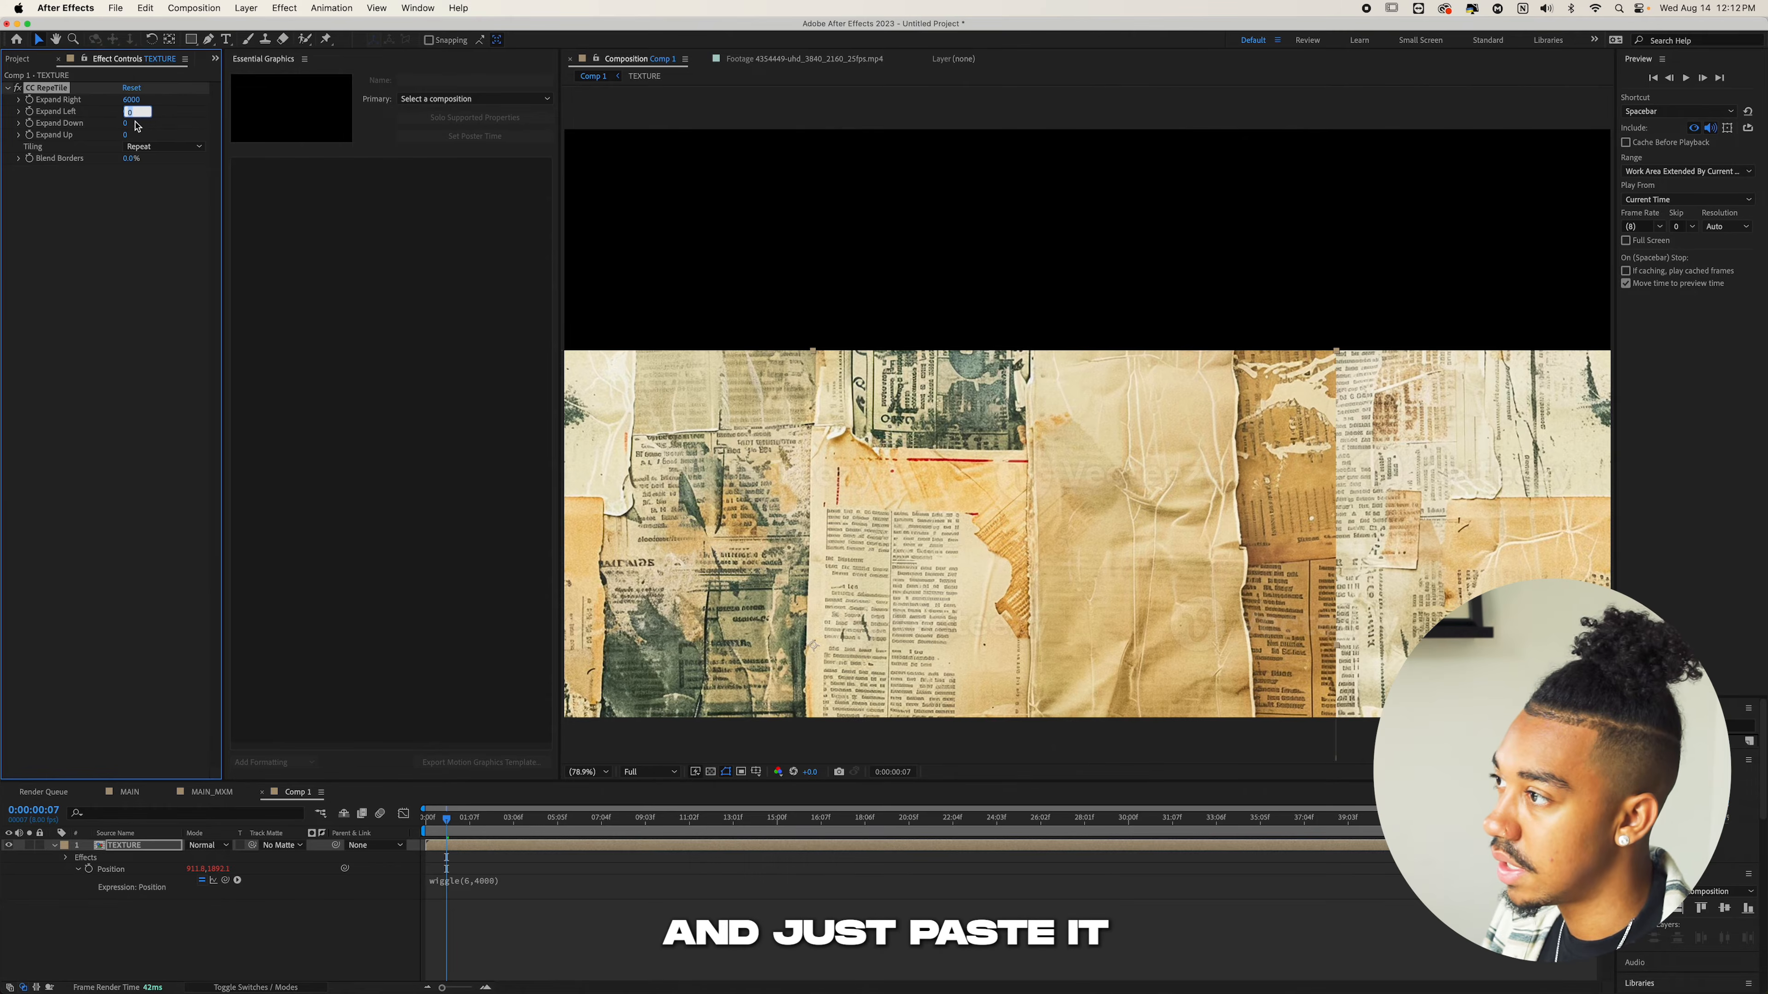
key("super+v")
key("Tab")
key("super+v")
key("Tab")
key("super+v")
key("Return")
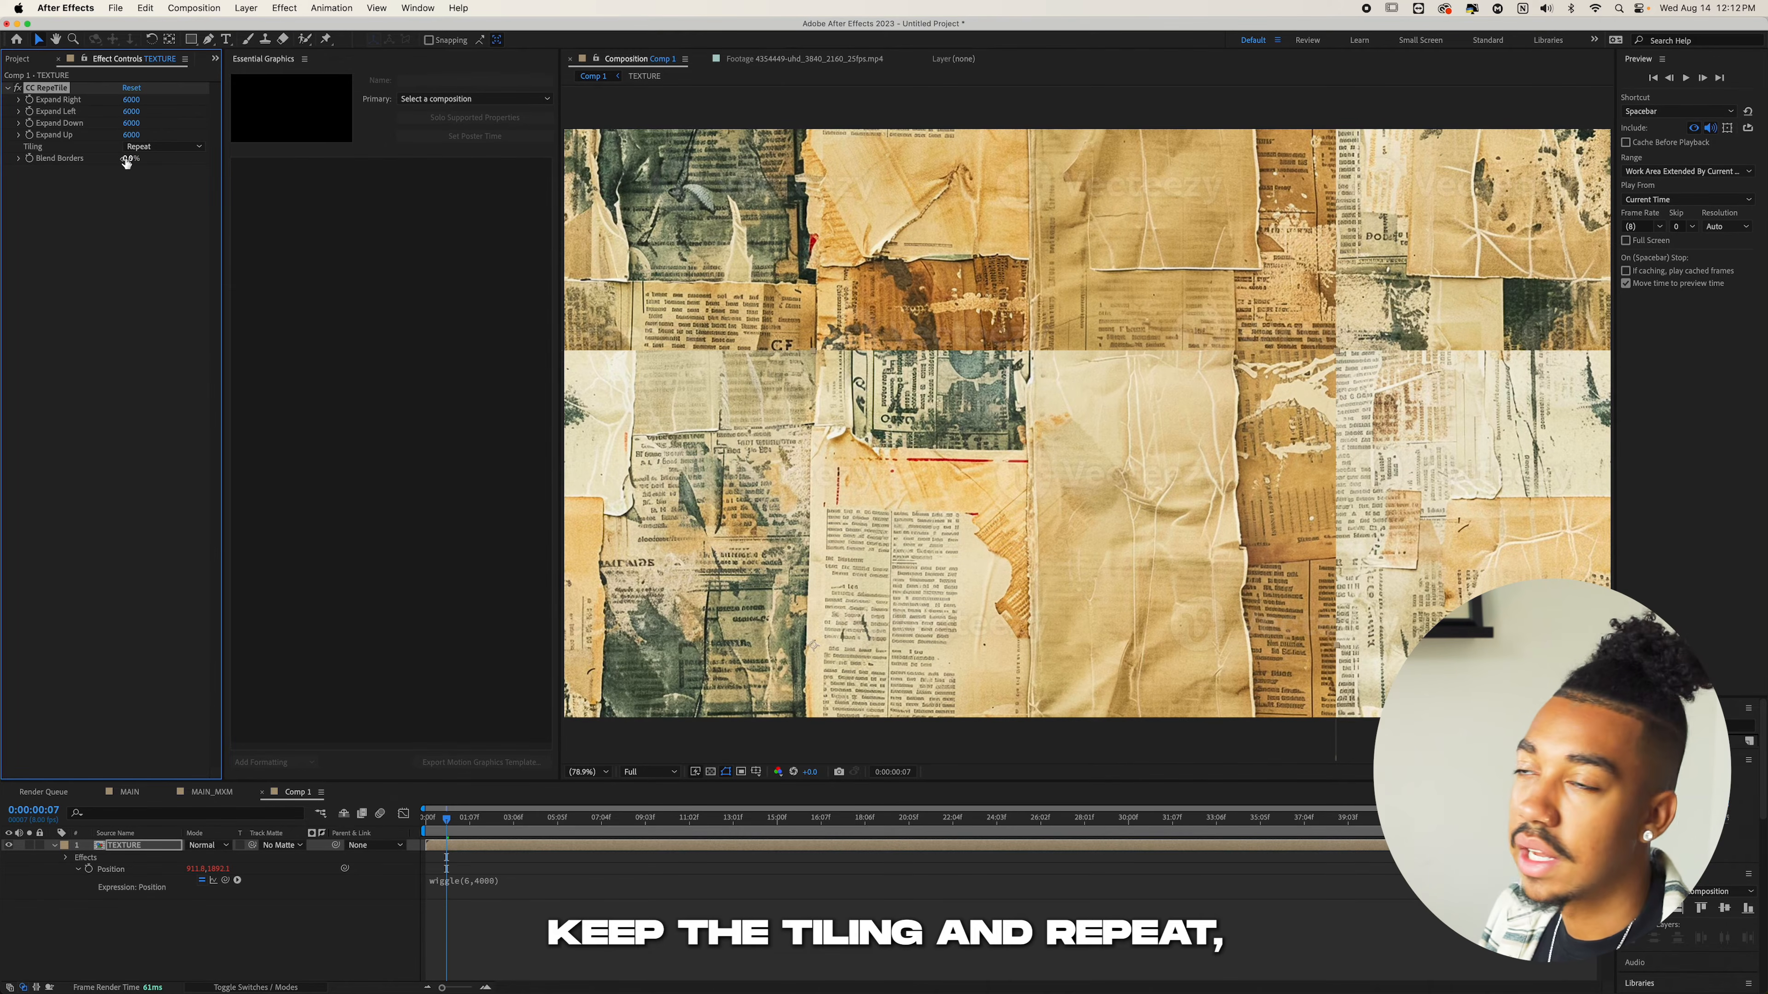
Set the CC RepeTile Blend Borders to 10% and preview the texture from the start
left_click_drag(125, 158, 143, 159)
key("Home")
key("space")
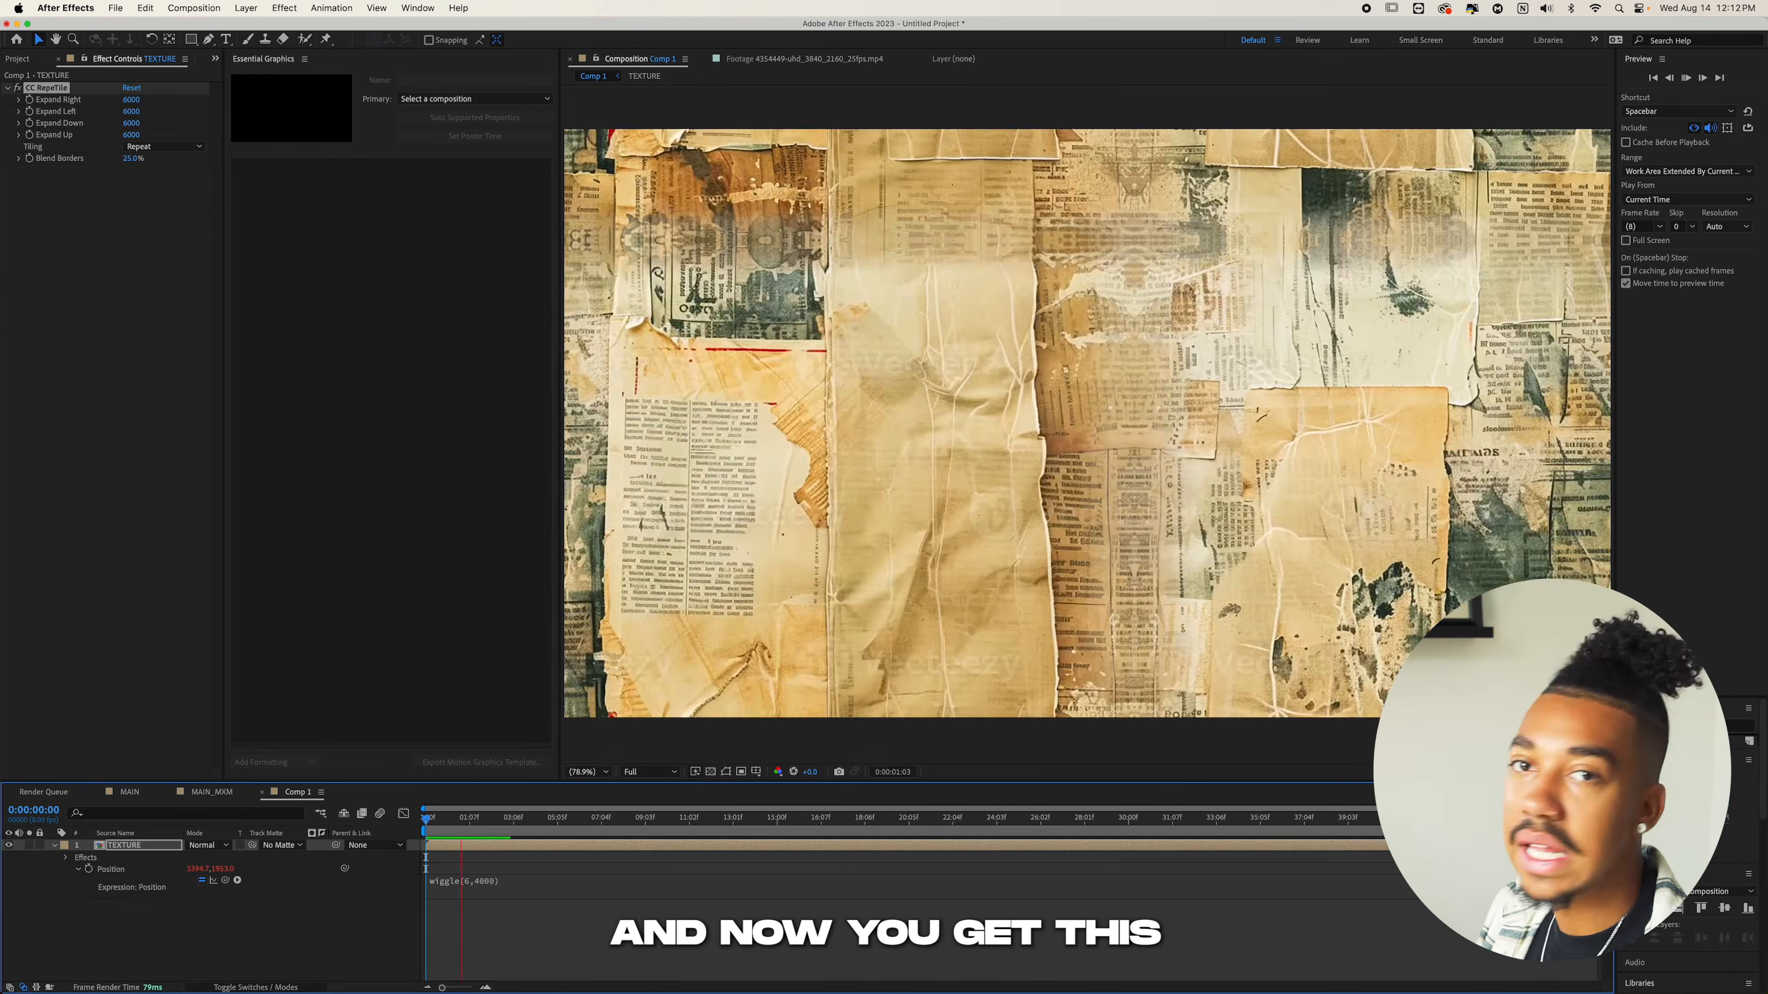
Add the expression wiggle(6,150) to the TEXTURE layer's Rotation
key("r")
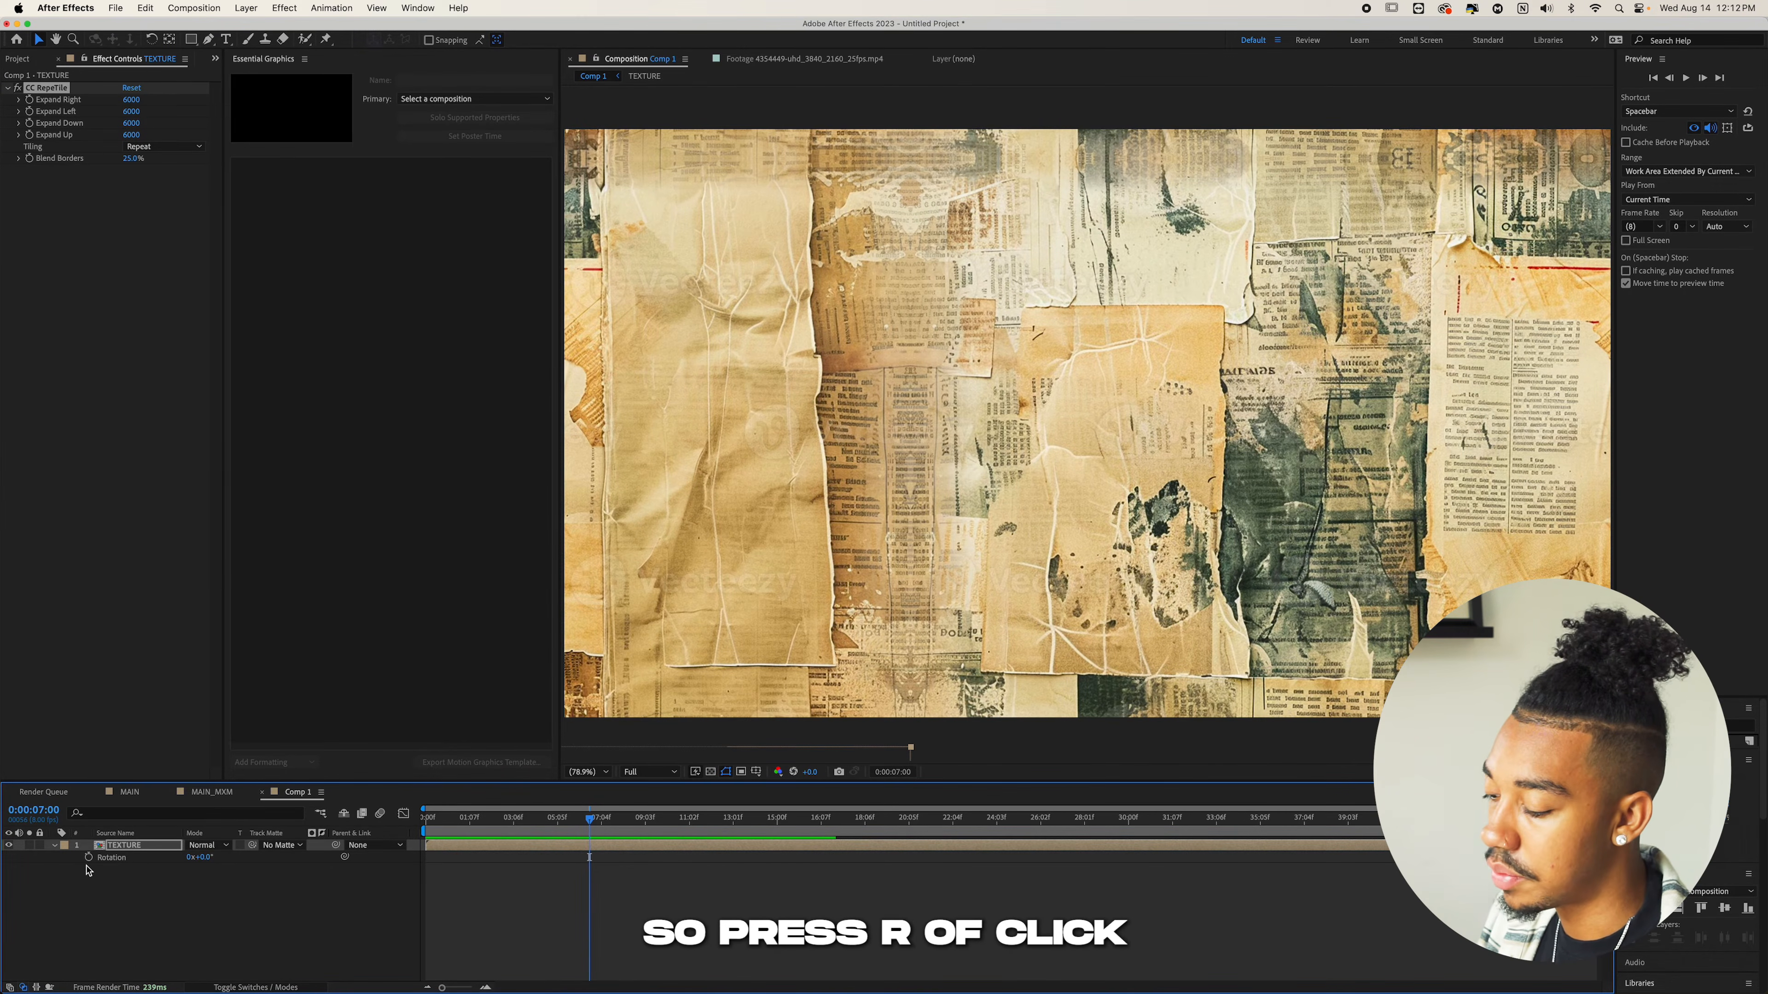
left_click(89, 858, "alt")
type("wiggle(6,150")
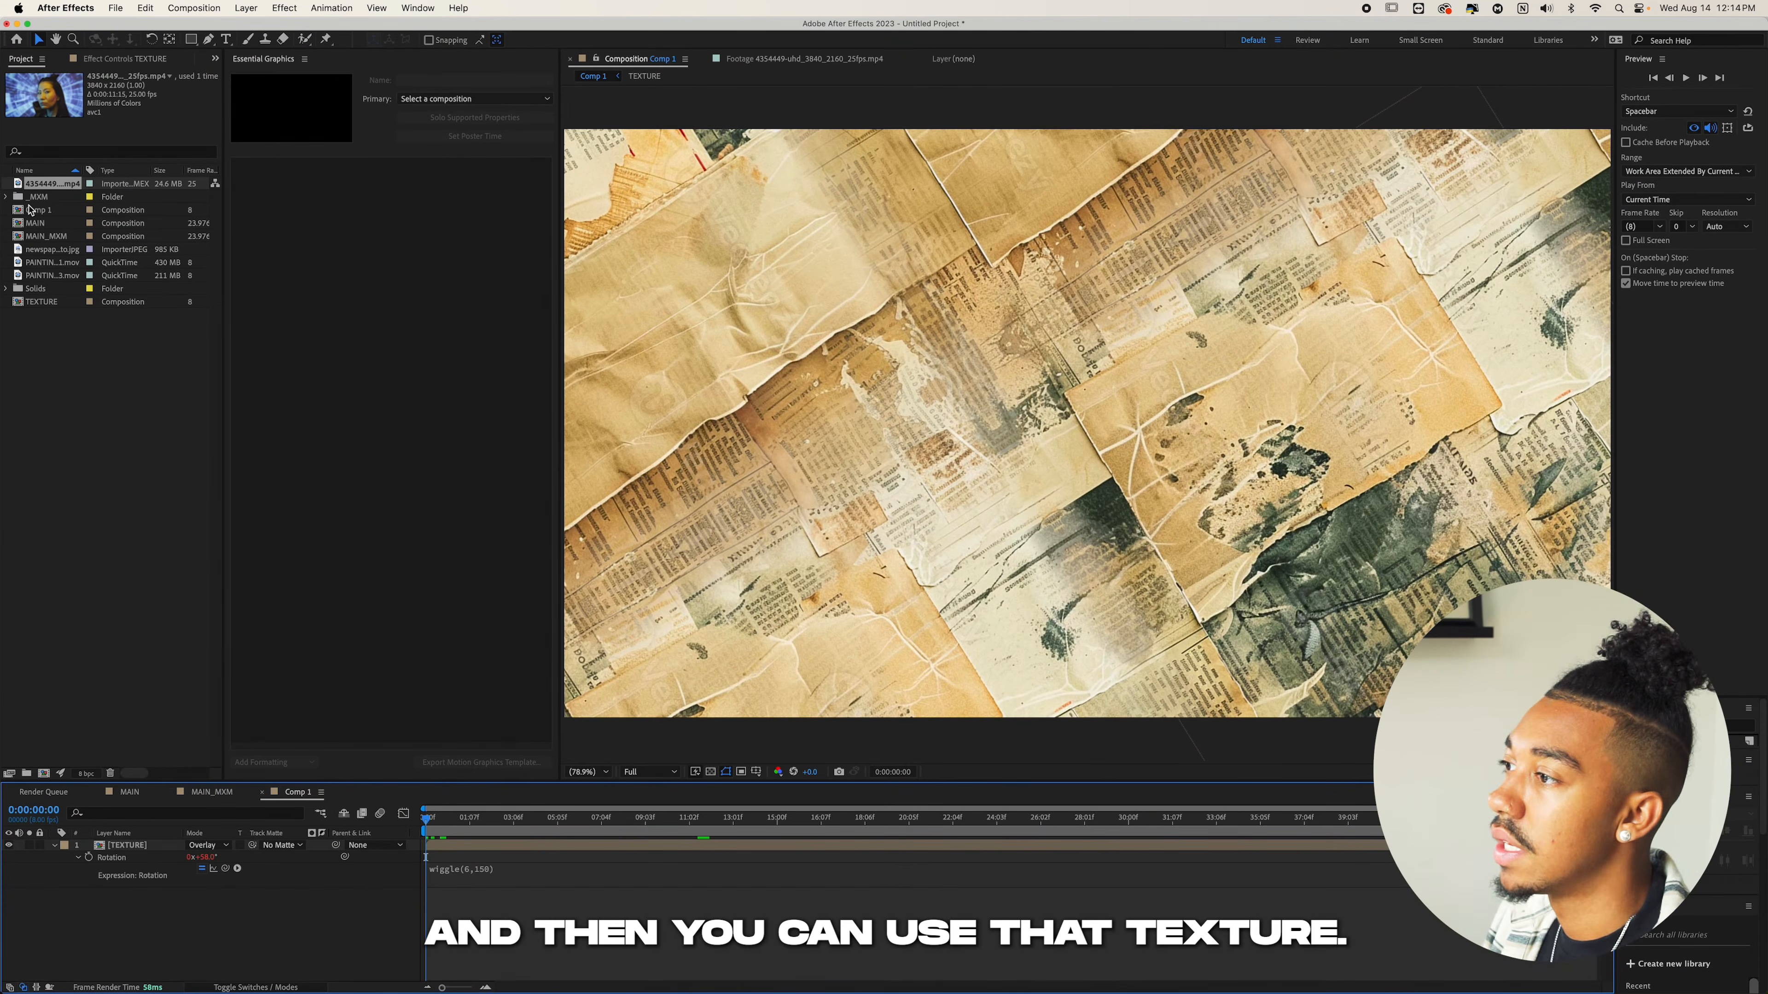
Place the portrait clip beneath the TEXTURE layer in Comp 1 and use the Overlay blending mode for the texture
left_click_drag(34, 188, 536, 930)
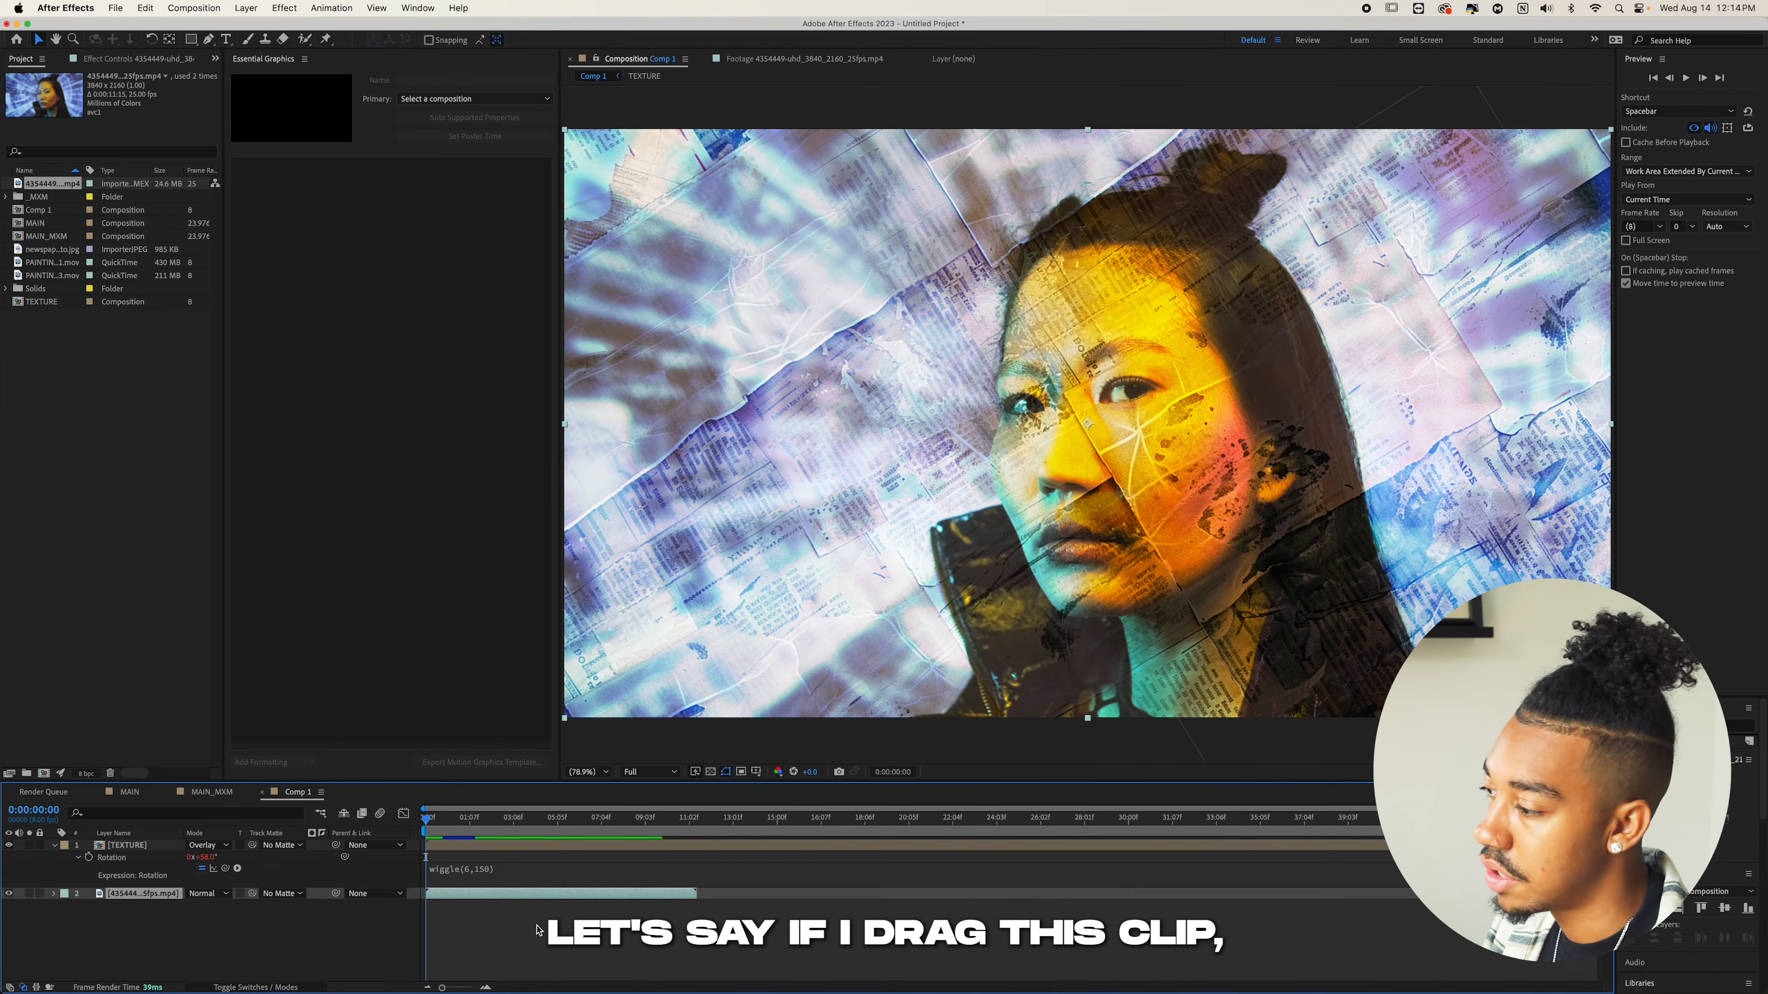
left_click(192, 846)
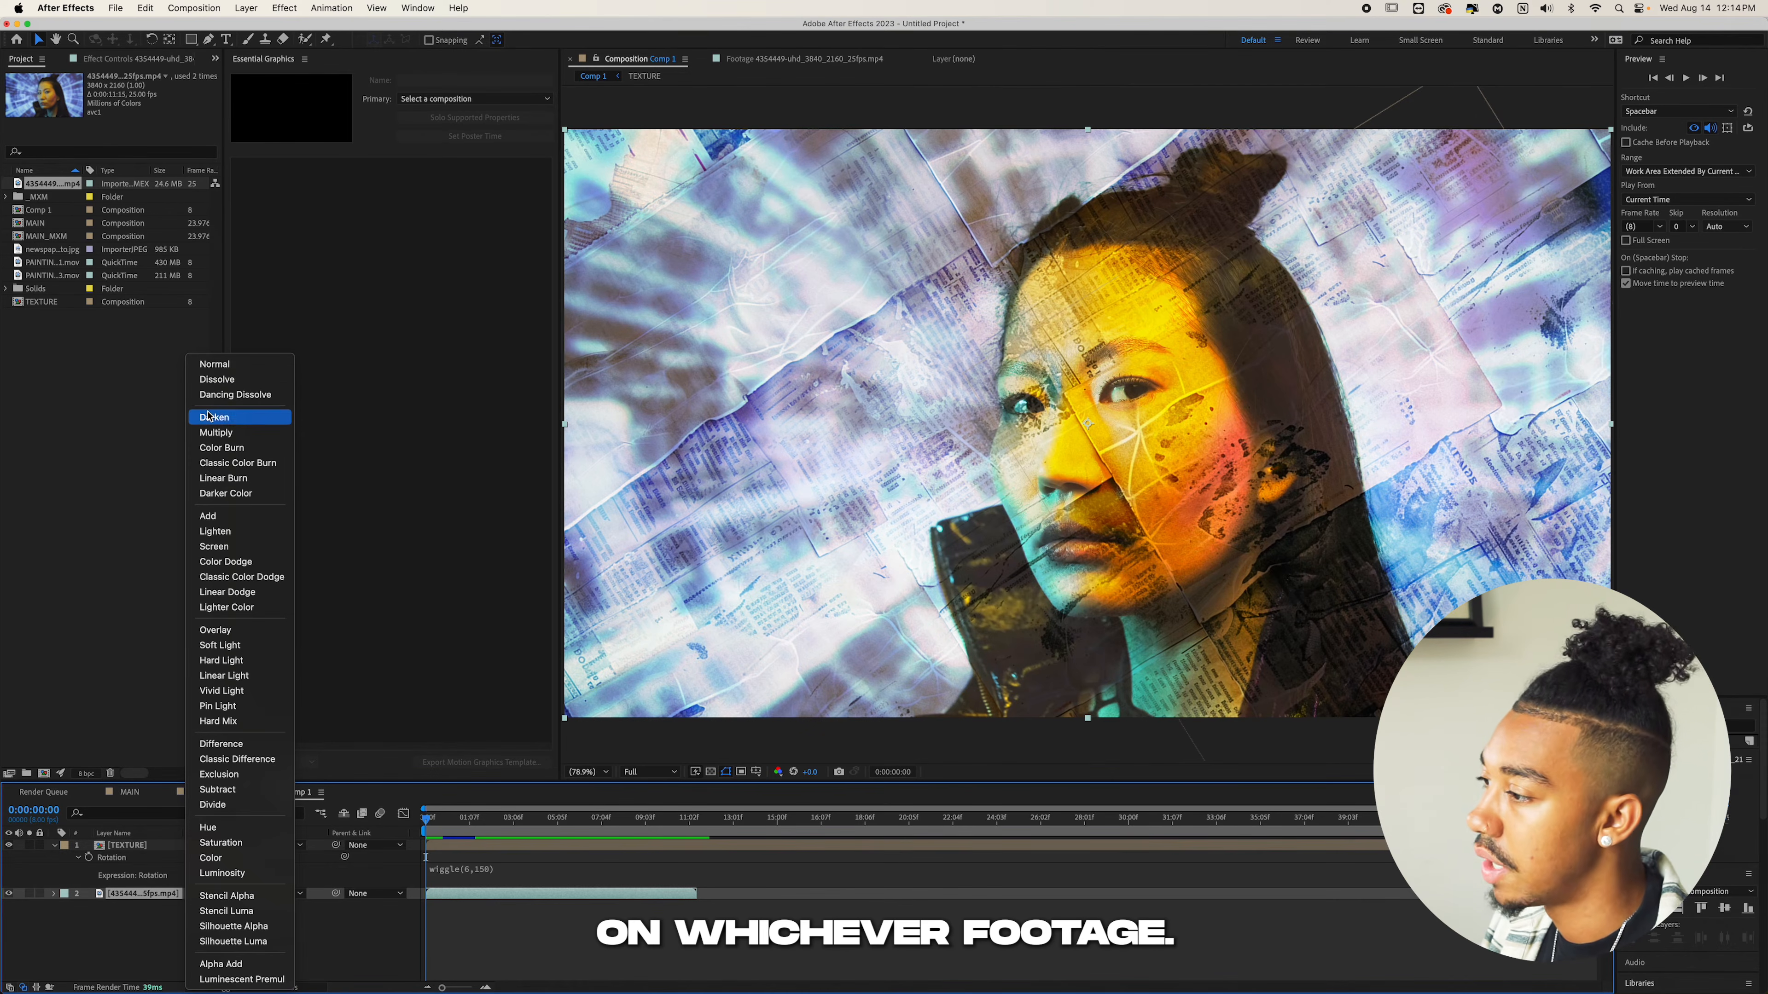
left_click(223, 629)
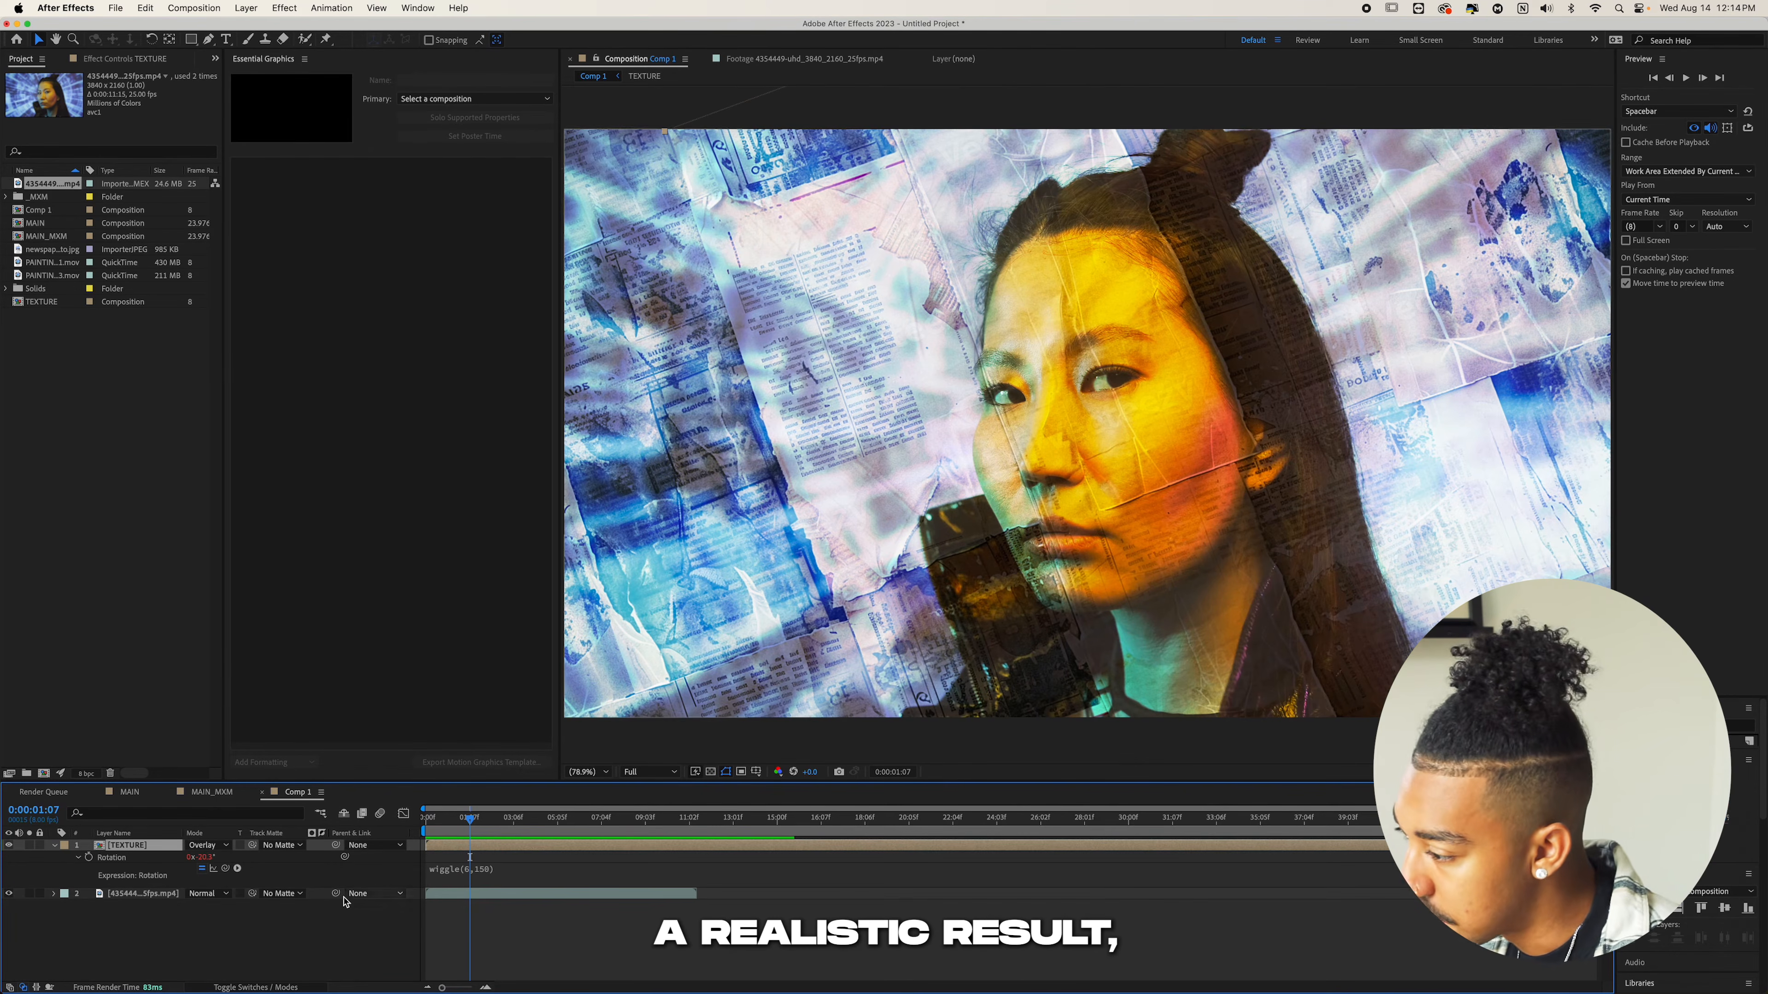
Add the expression wiggle(24,15) to the portrait clip's Position
left_click(121, 894)
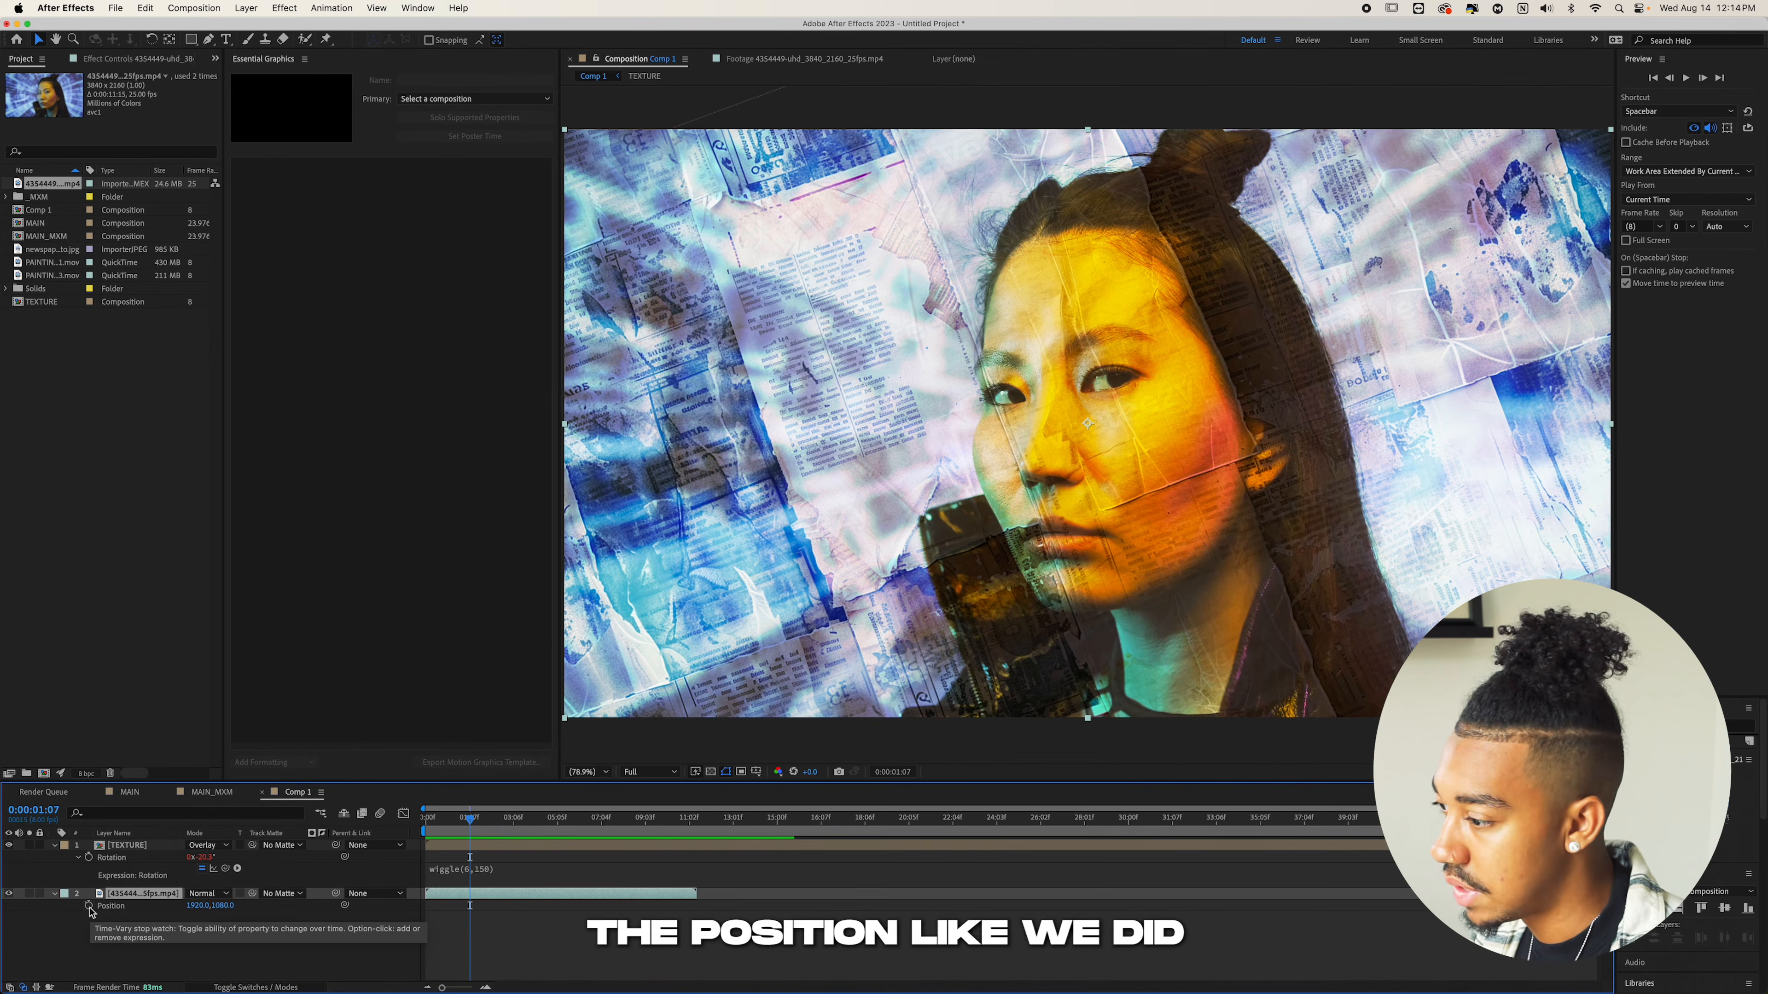
left_click(90, 907, "alt")
type("wiggle(")
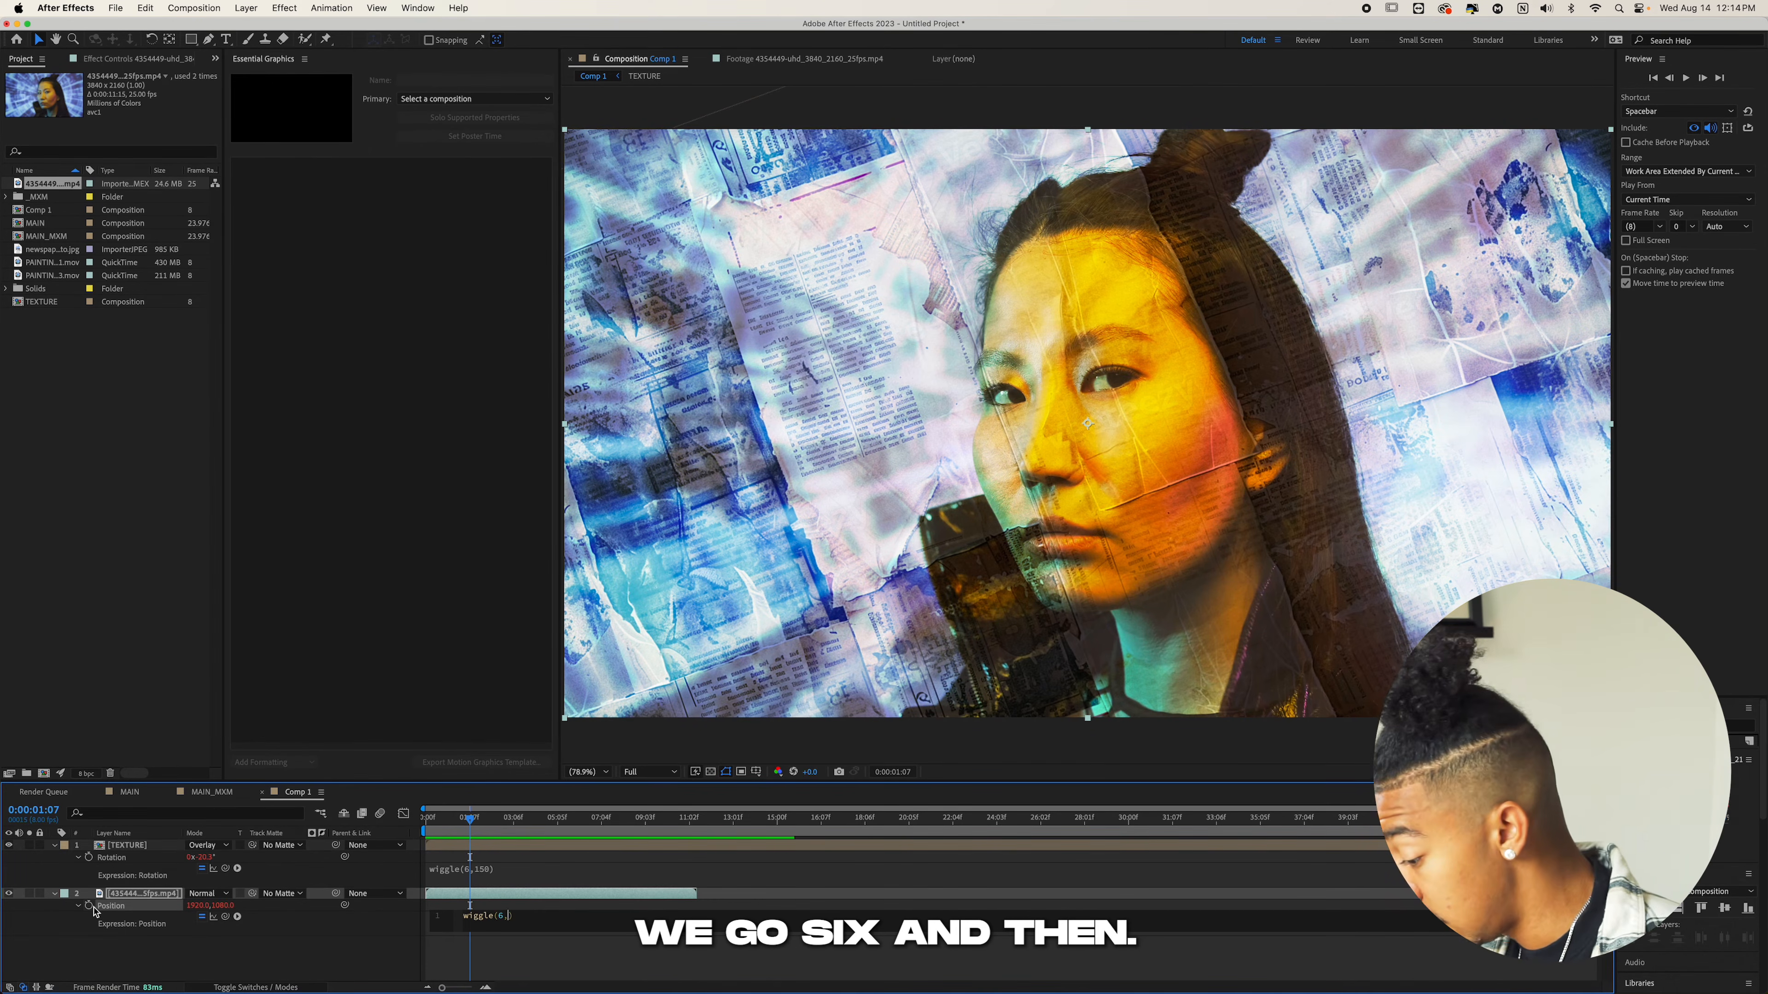
type("6,")
key("BackSpace")
key("BackSpace")
type("24,")
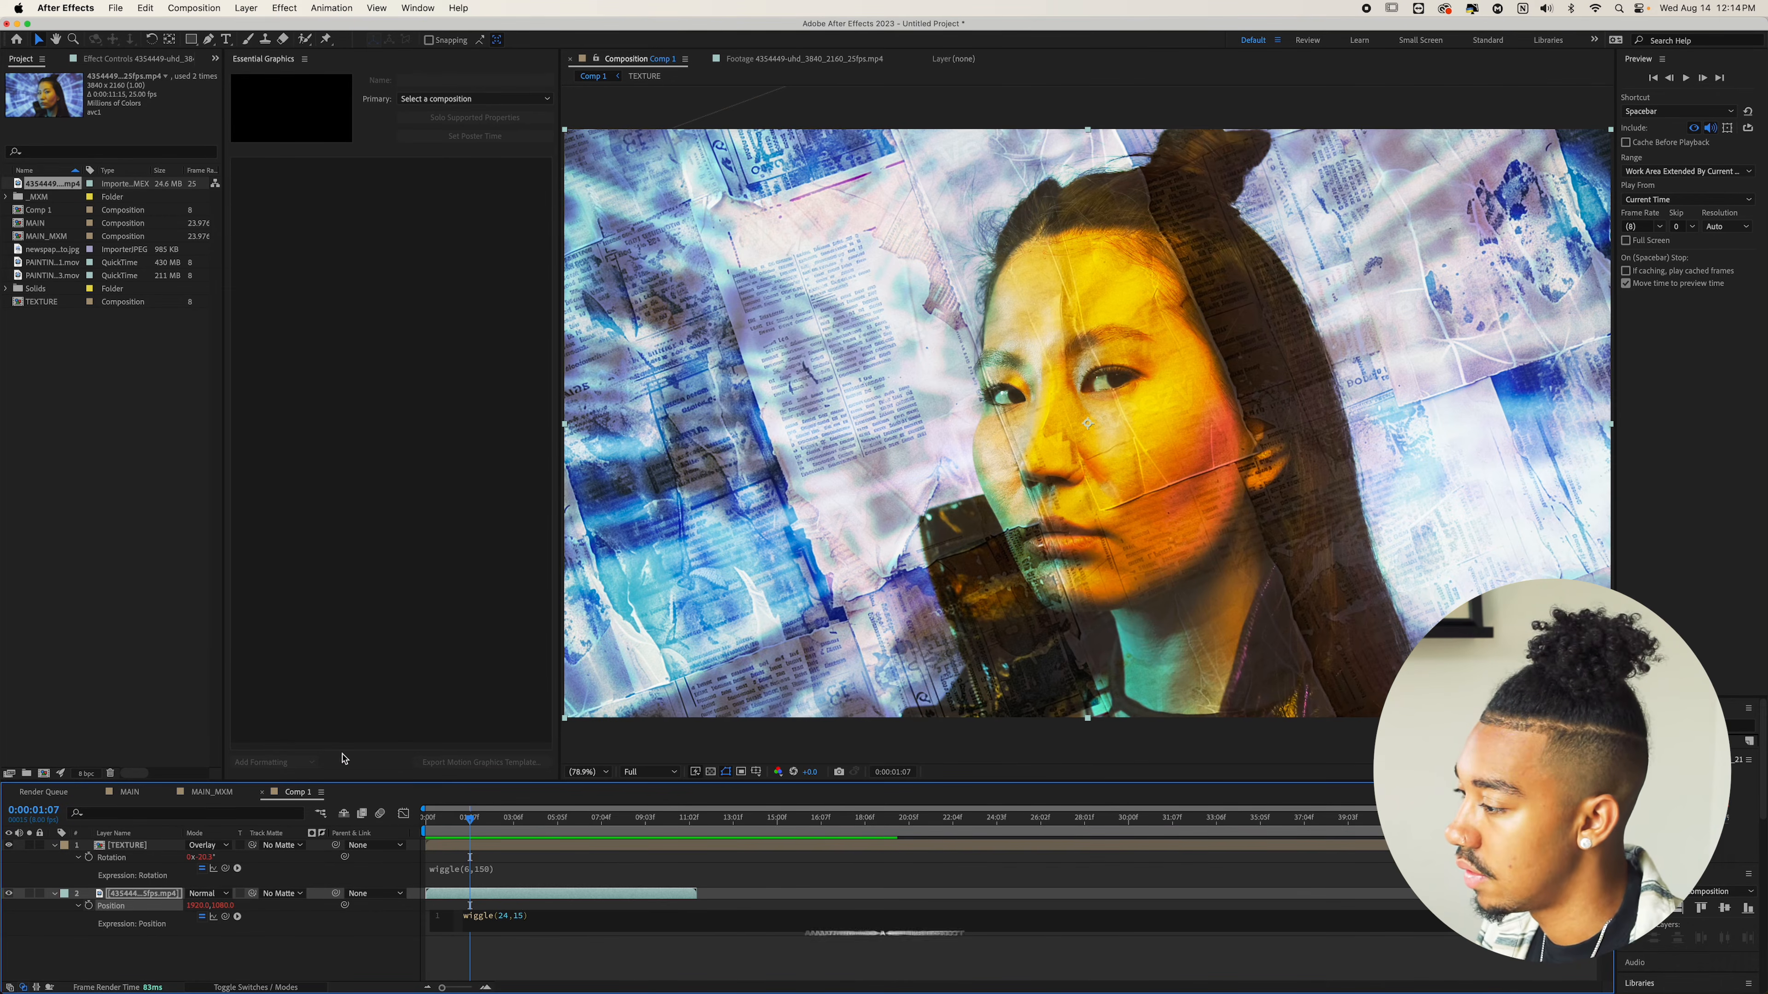
Find and apply the repetile 2 preset to the portrait clip to extend its edges
key("ctrl+space")
type("repetile")
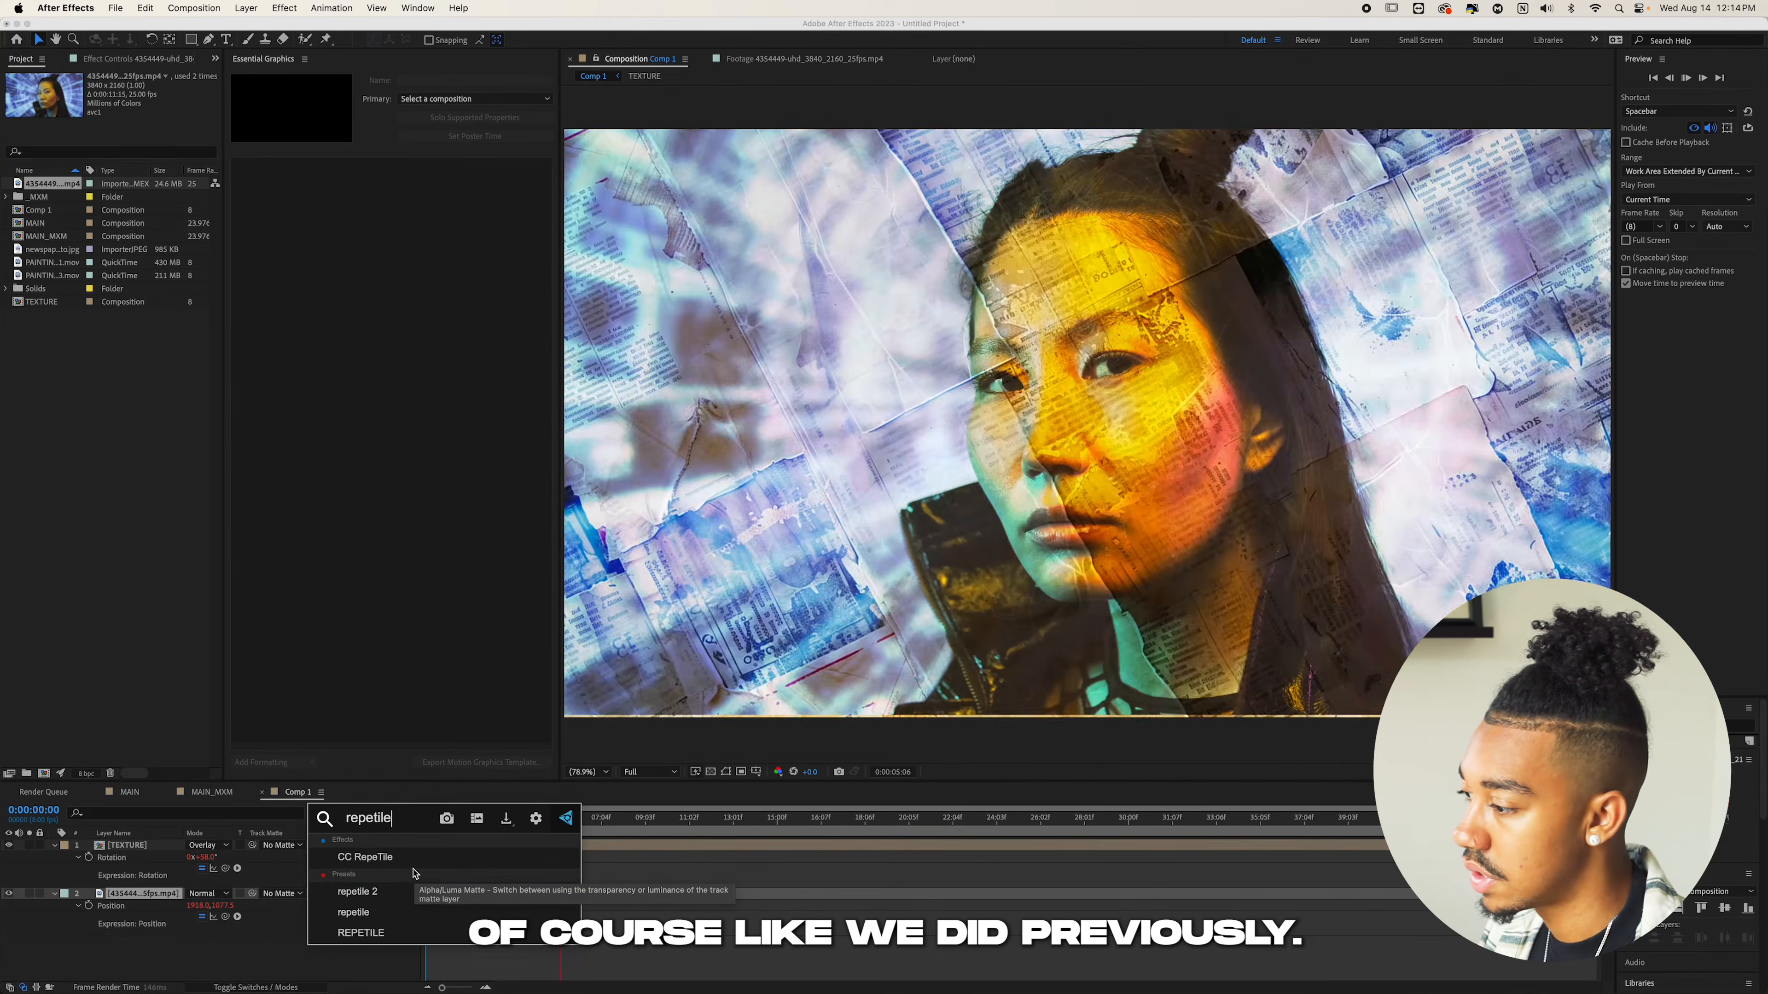
left_click(416, 892)
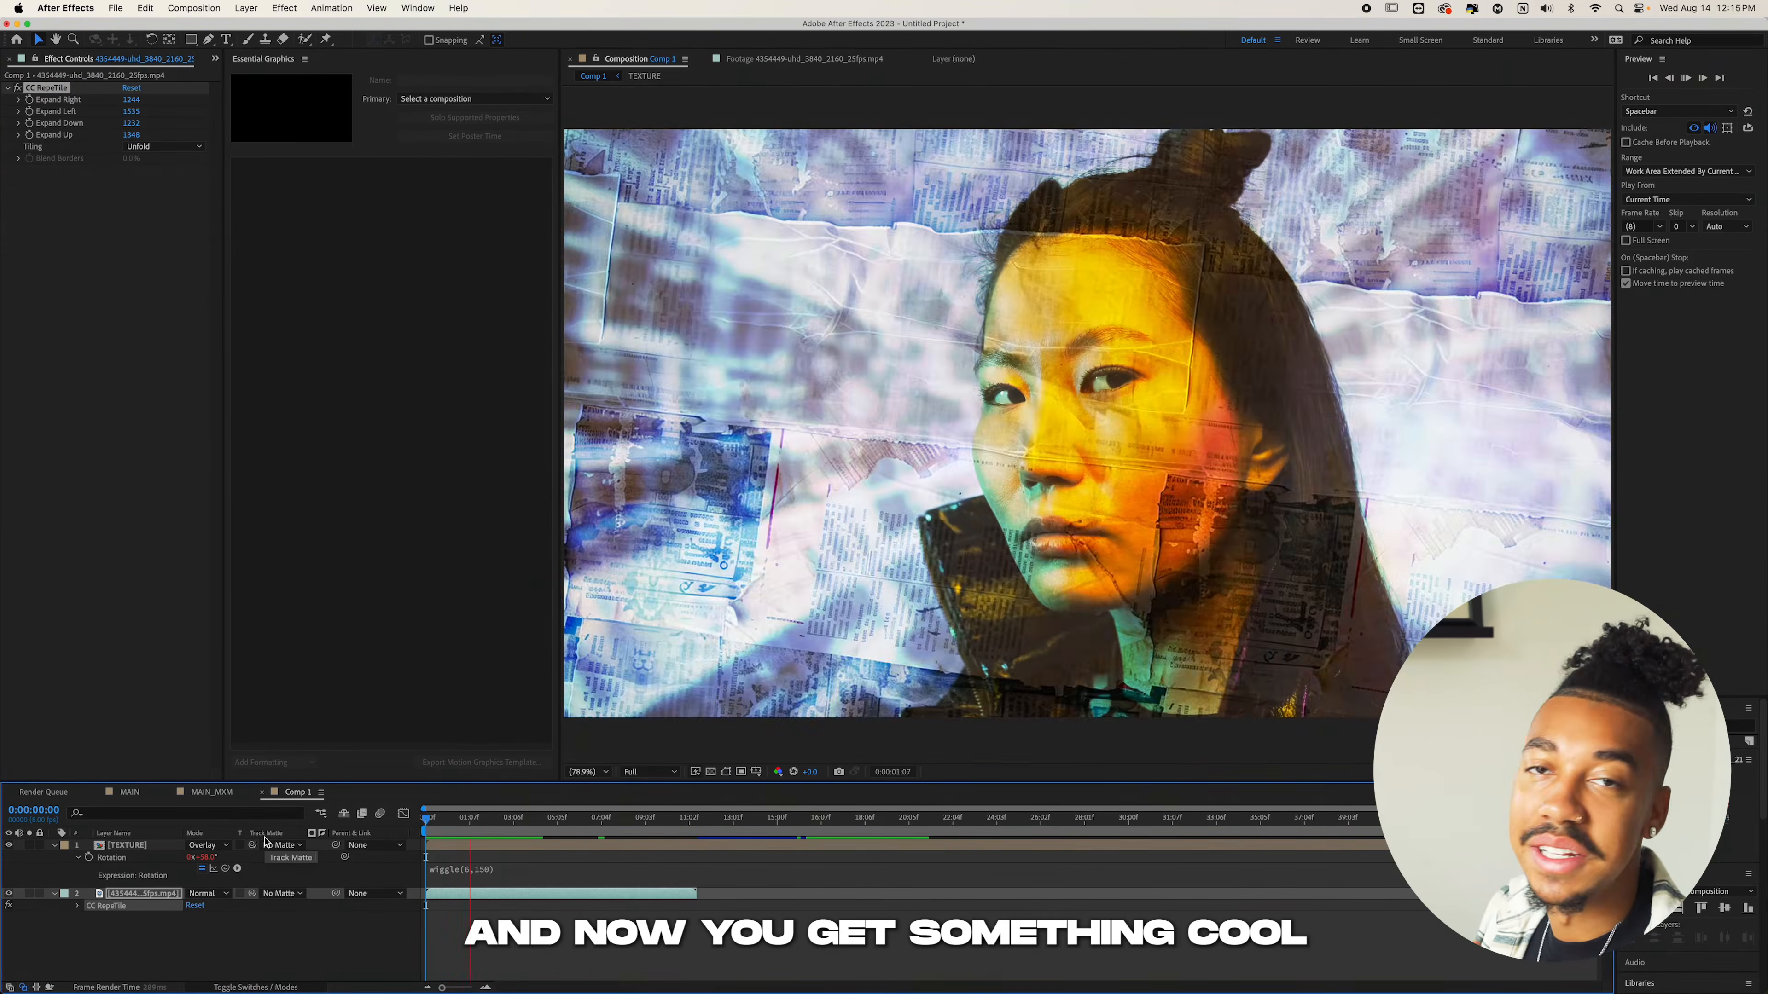